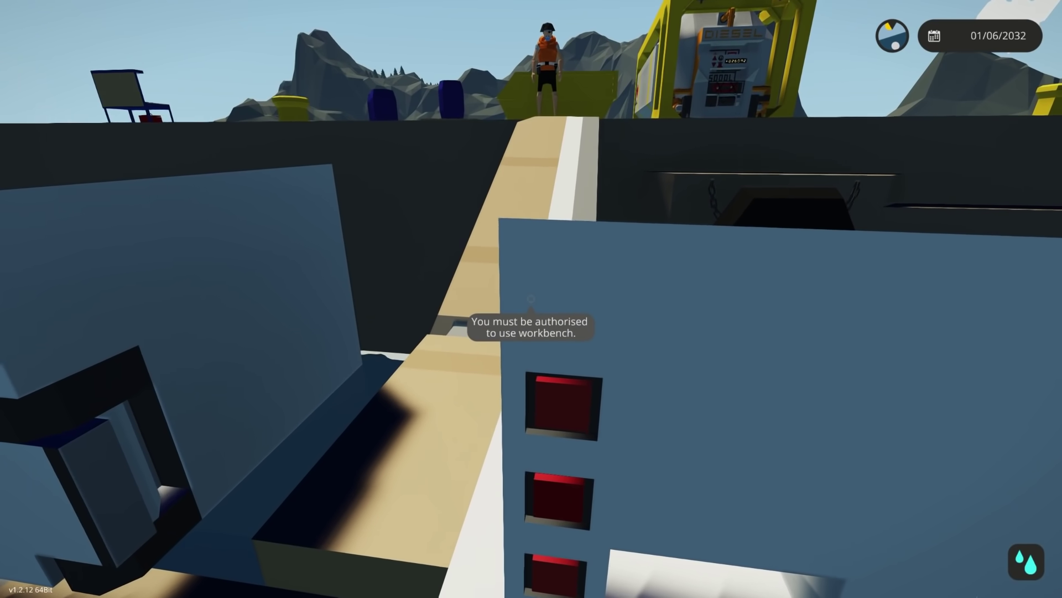
- Walk from the dock past the workbench onto the yacht and up to its bow deck
{"action": "key", "text": "e"}
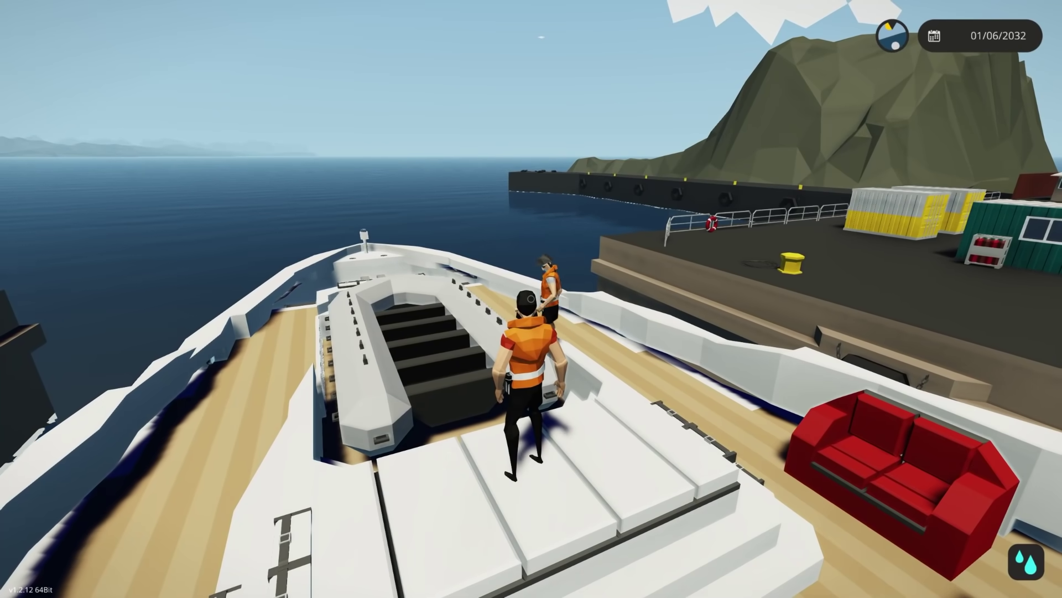
- Walk back along the side deck to the stern stairs and glass cabin entrance
{"action": "key", "text": "e"}
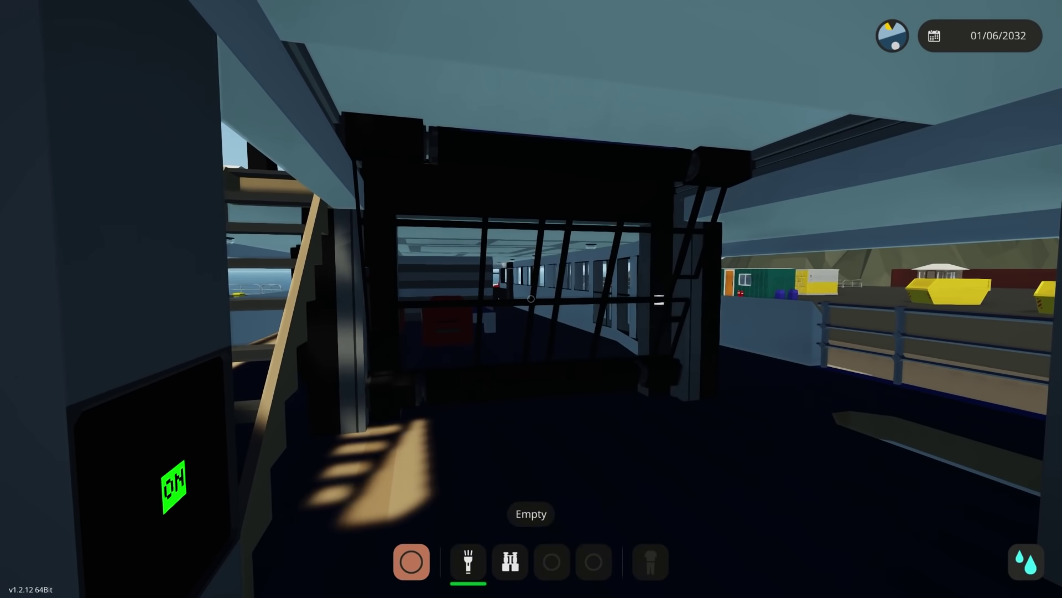
- Light the way to the bridge with the flashlight, stow it, and sit in the driver seat
{"action": "key", "text": "2"}
{"action": "left_click", "coordinate": [531, 299]}
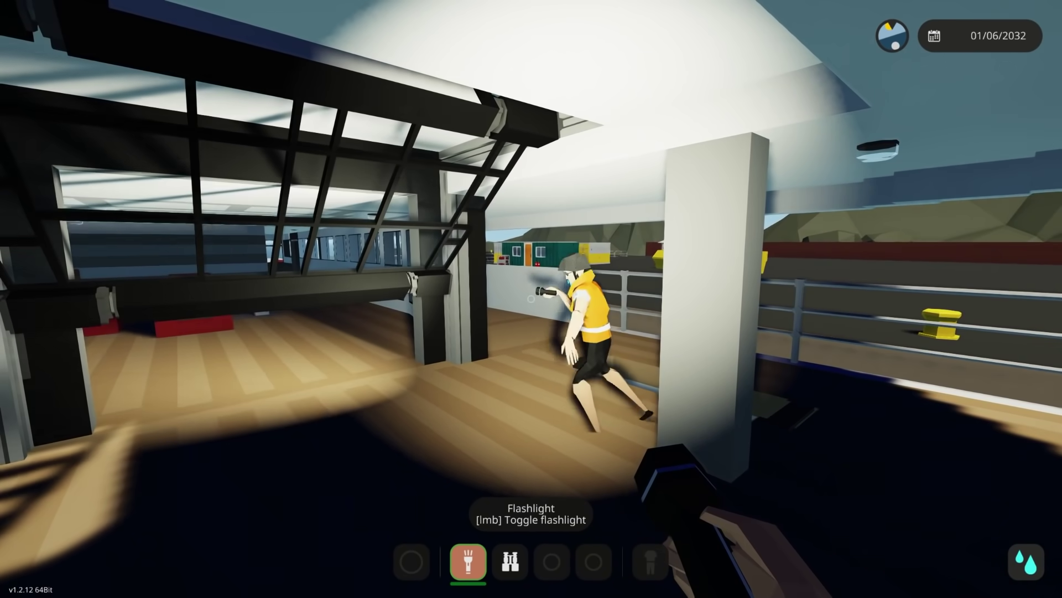
{"action": "key", "text": "1"}
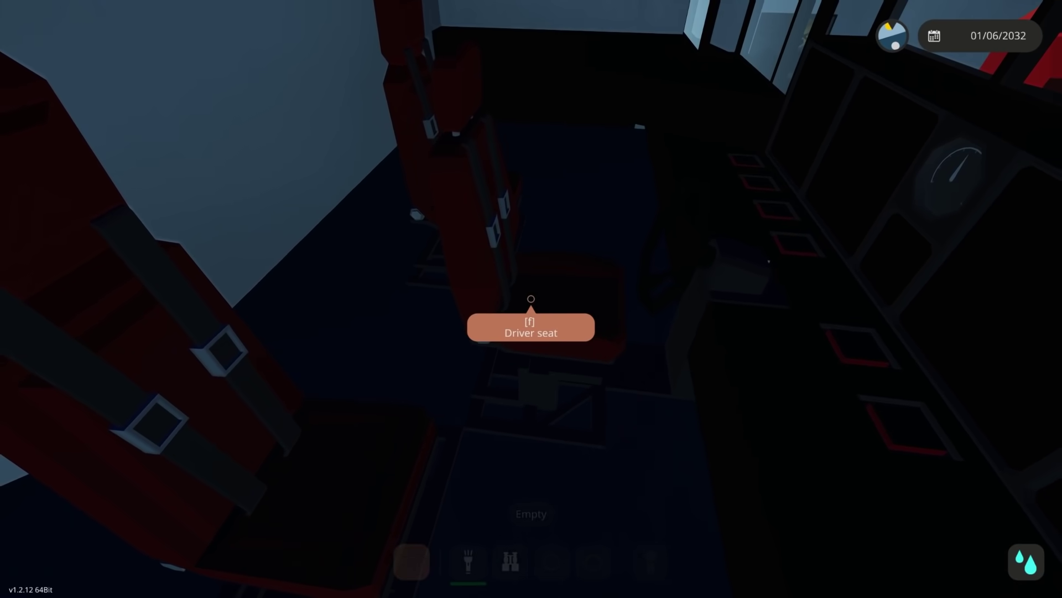
{"action": "key", "text": "f"}
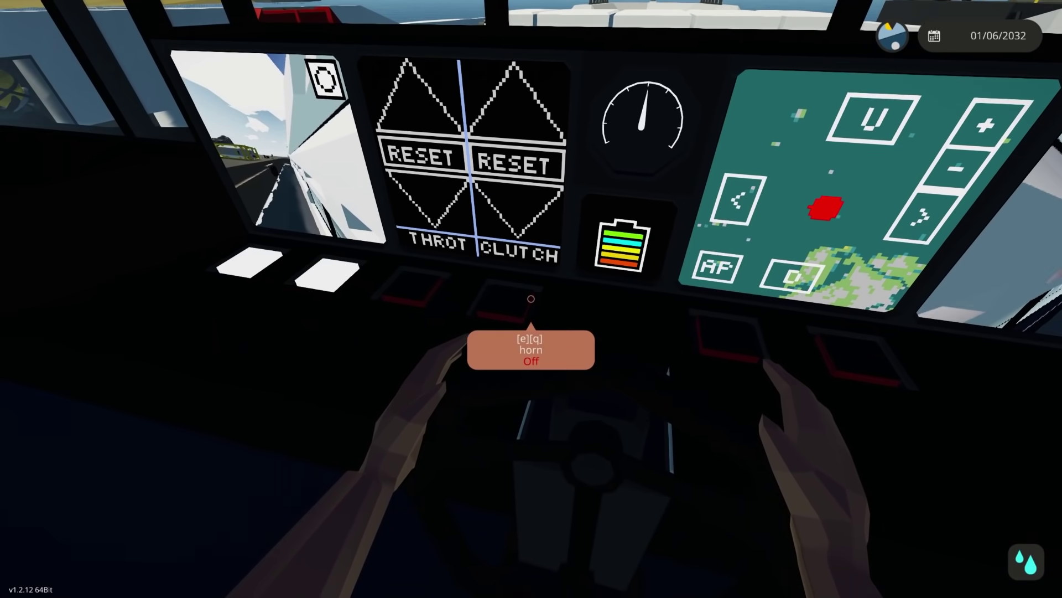
- Switch on the yacht's systems and engine, then walk the corridor to the pillar panel
{"action": "key", "text": "q"}
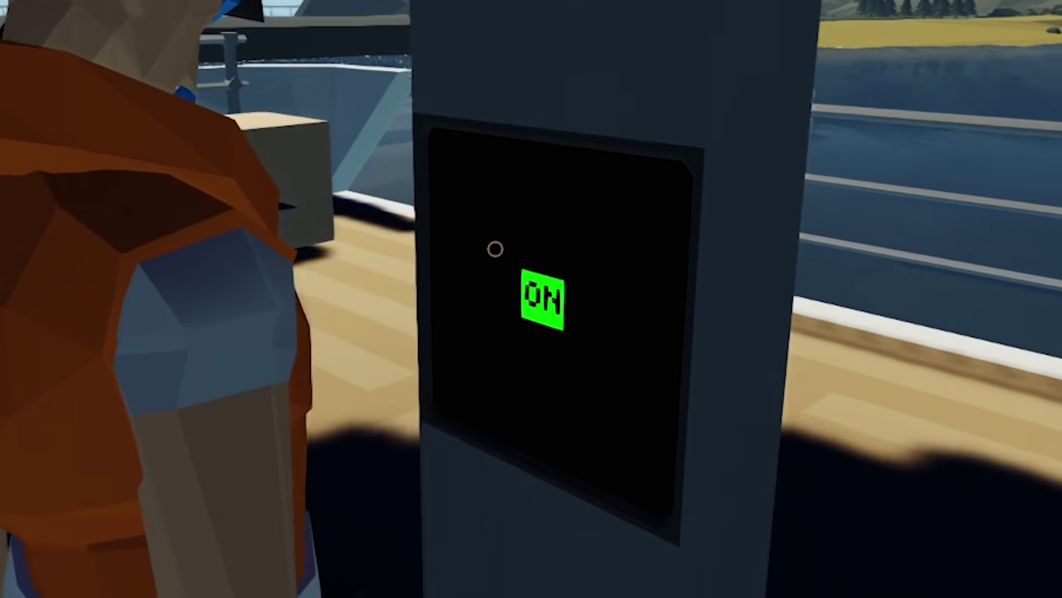
- On the pillar's RGB panel, set red and green to full and blue to zero
{"action": "left_click", "coordinate": [506, 264]}
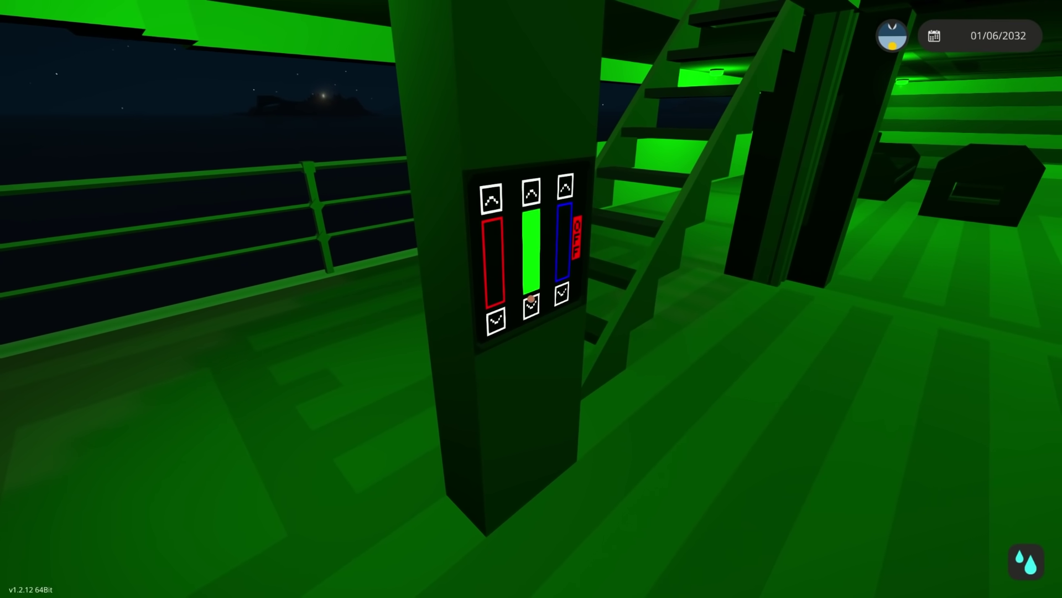
{"action": "left_click", "coordinate": [532, 299]}
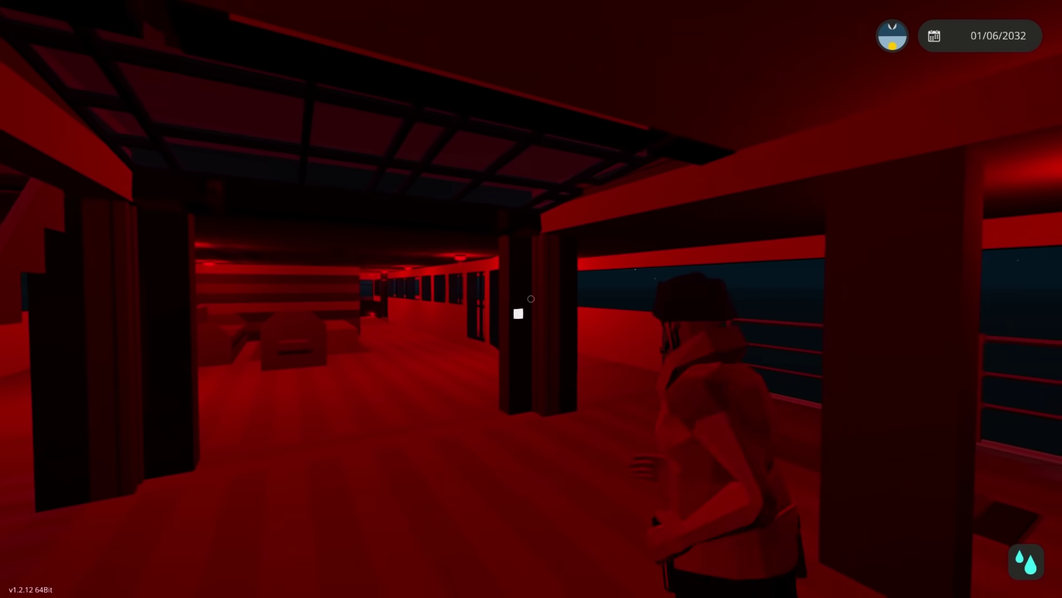
{"action": "left_click", "coordinate": [532, 298]}
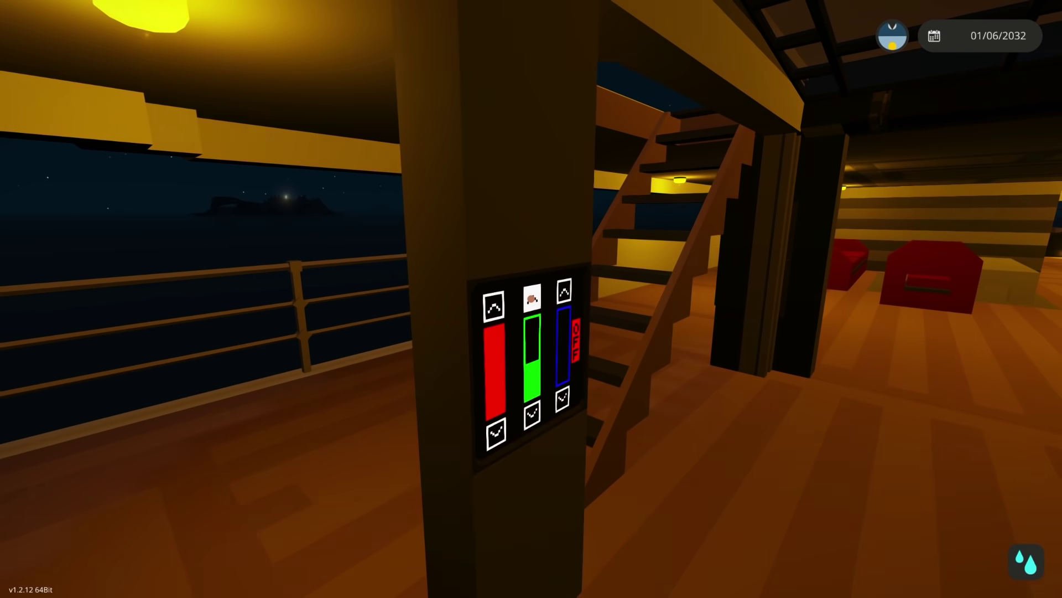
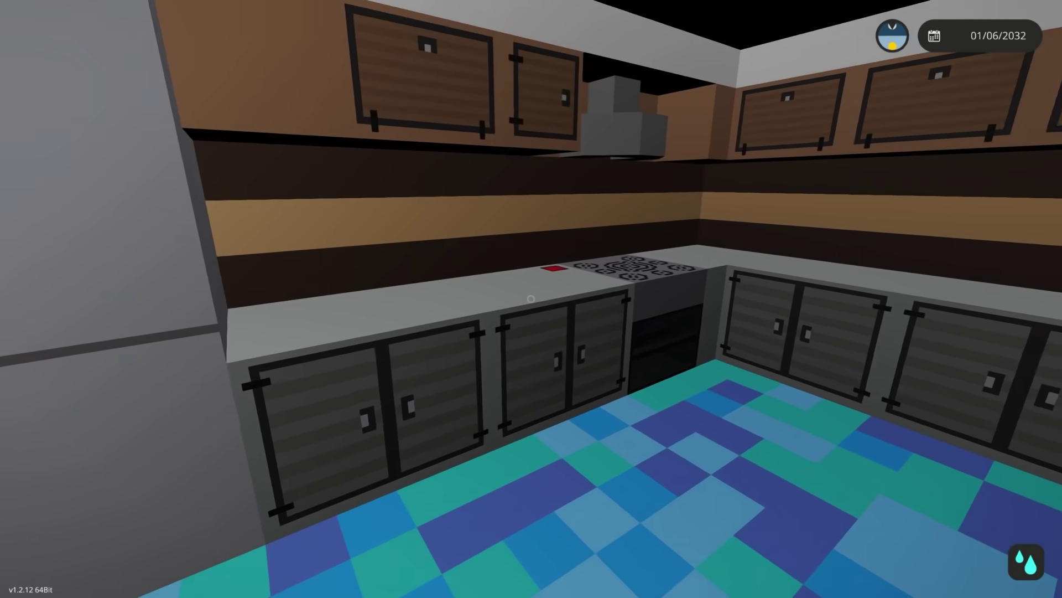
- Turn on the galley stove burners before heading below deck to the engine room
{"action": "key", "text": "q"}
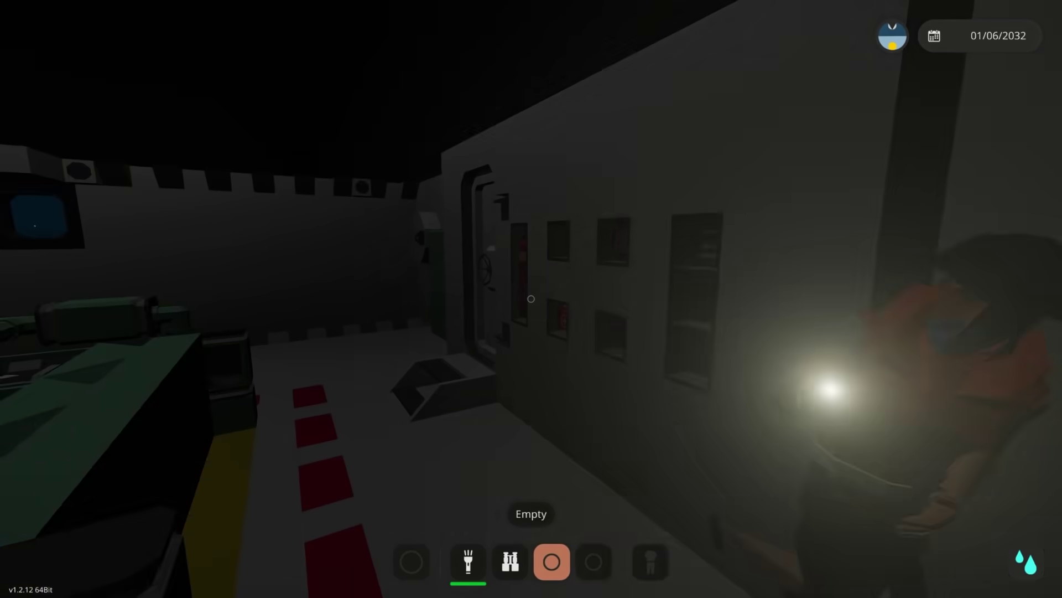
- Light the engine room briefly with the flashlight and switch on the wall toggle
{"action": "key", "text": "2"}
{"action": "left_click", "coordinate": [531, 299]}
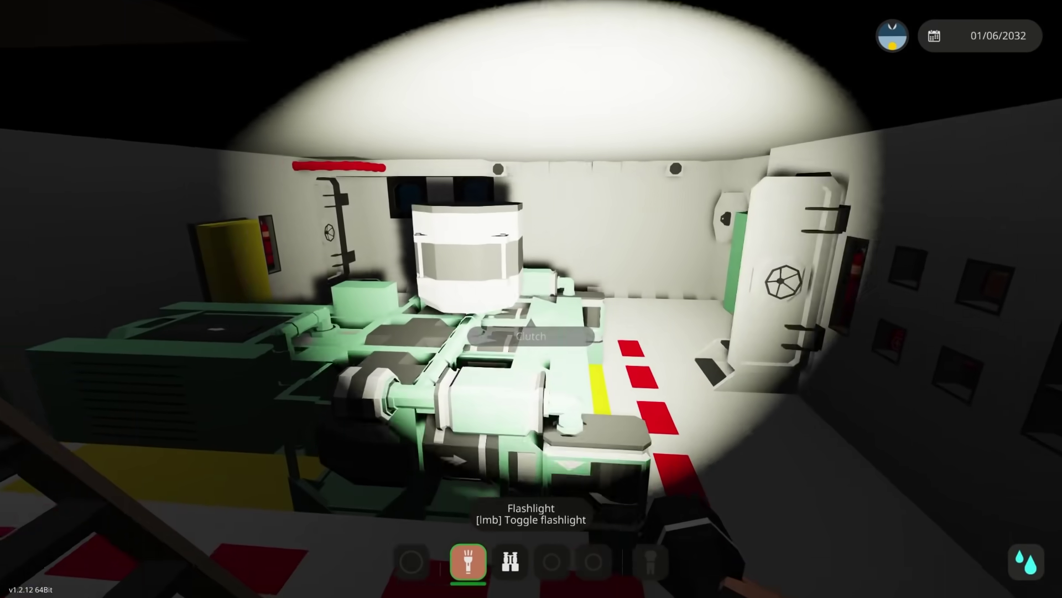
{"action": "key", "text": "4"}
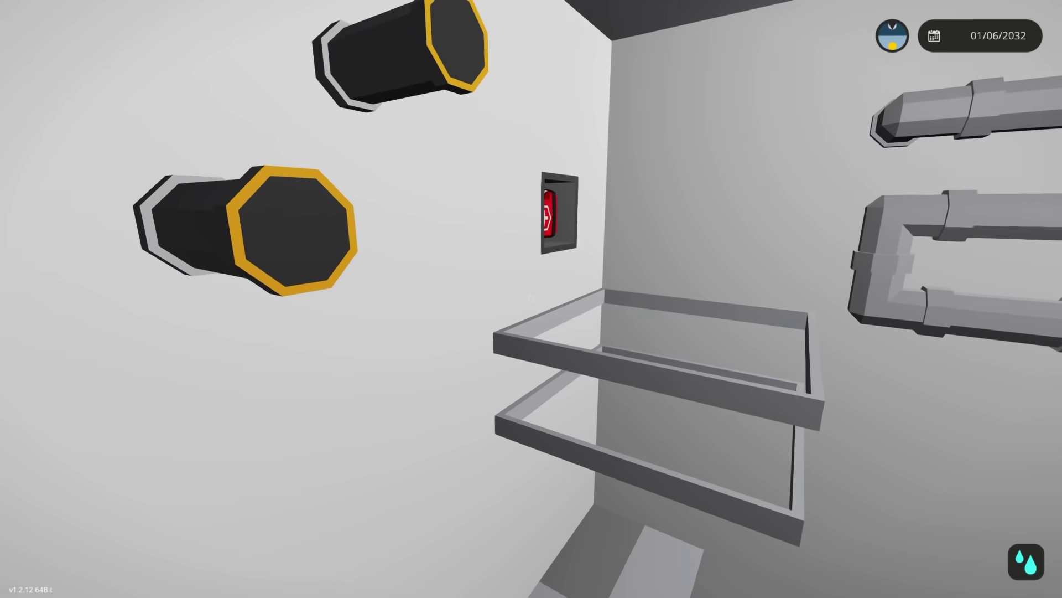
{"action": "key", "text": "e"}
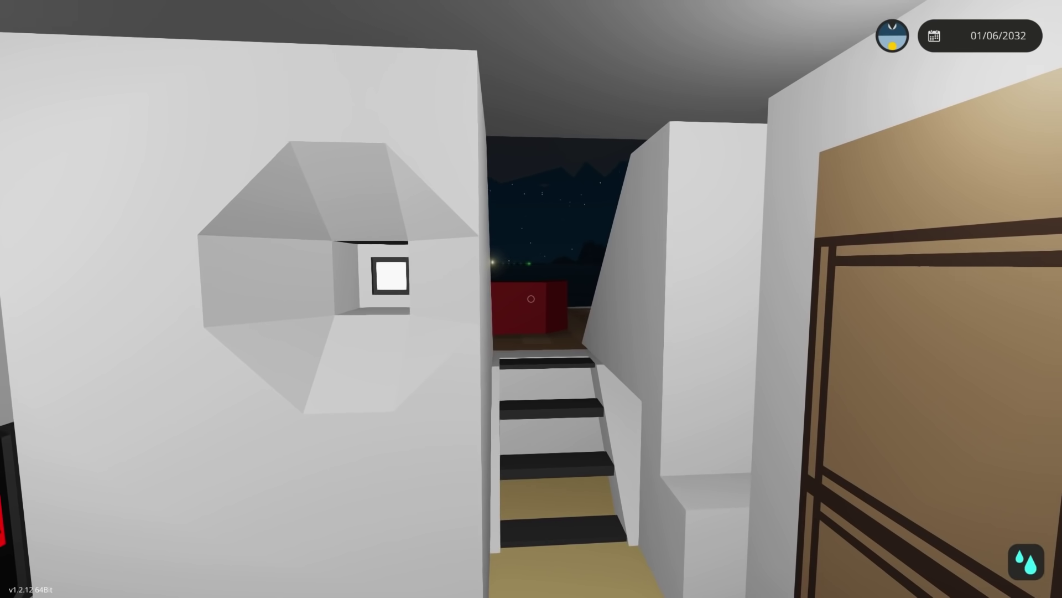
- Climb to the deck and make the wall lighting cyan by emptying the red channel
{"action": "key", "text": "w"}
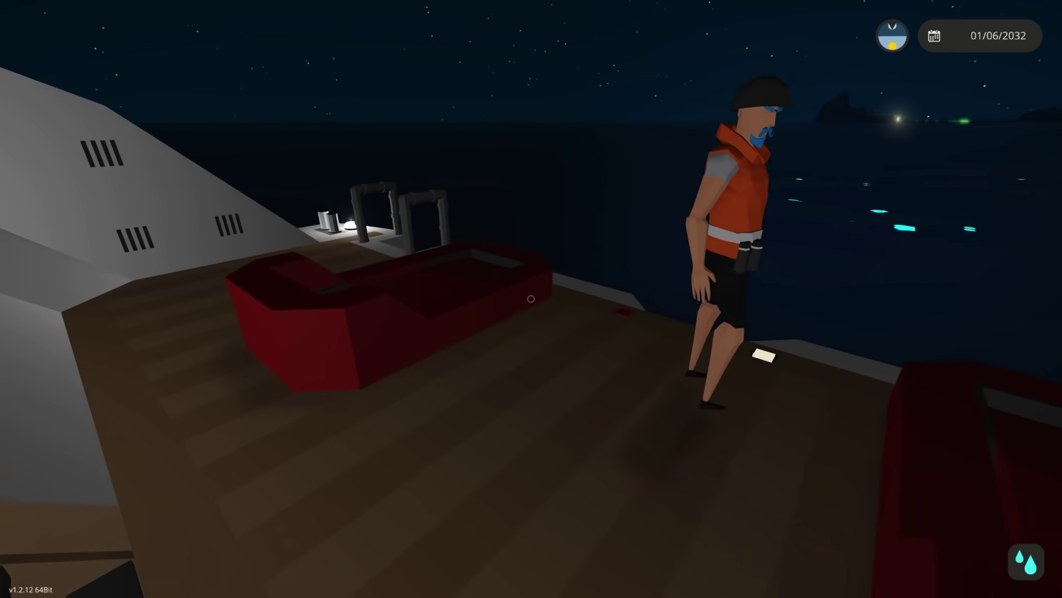
{"action": "key", "text": "w"}
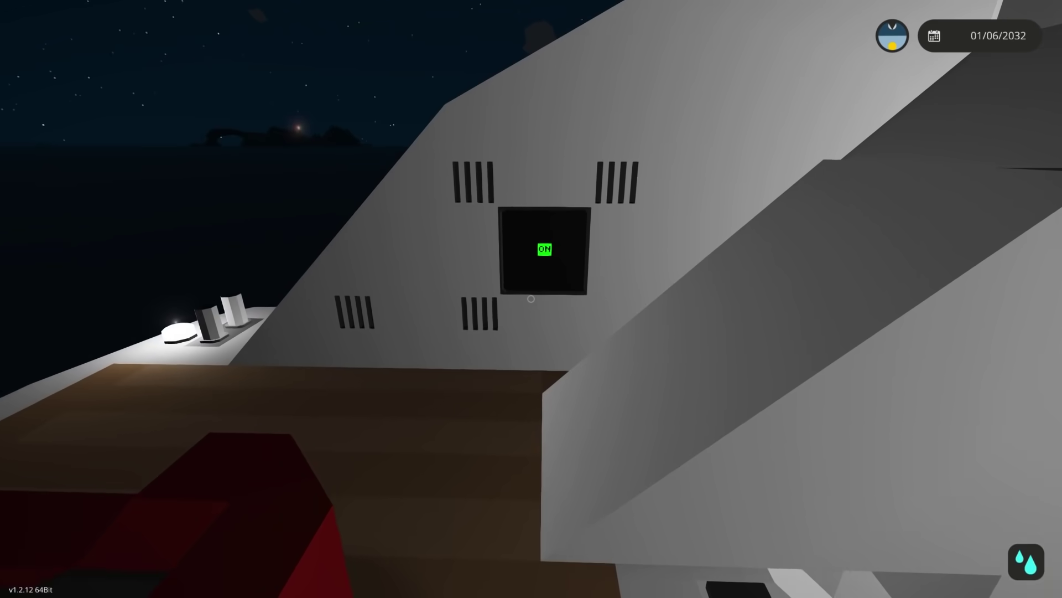
{"action": "key", "text": "w"}
{"action": "left_click", "coordinate": [532, 299]}
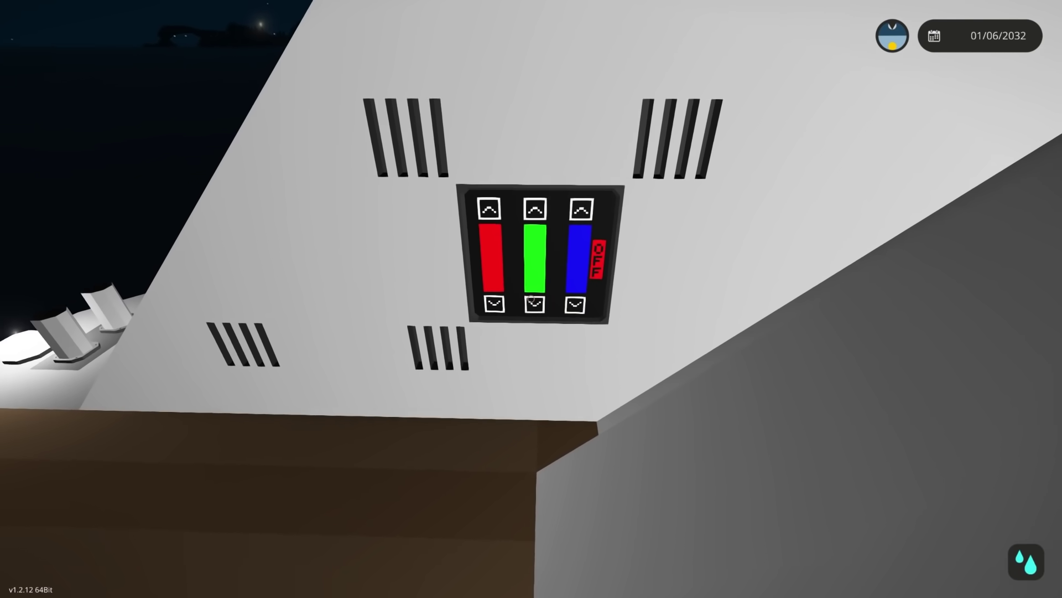
{"action": "left_click", "coordinate": [531, 297]}
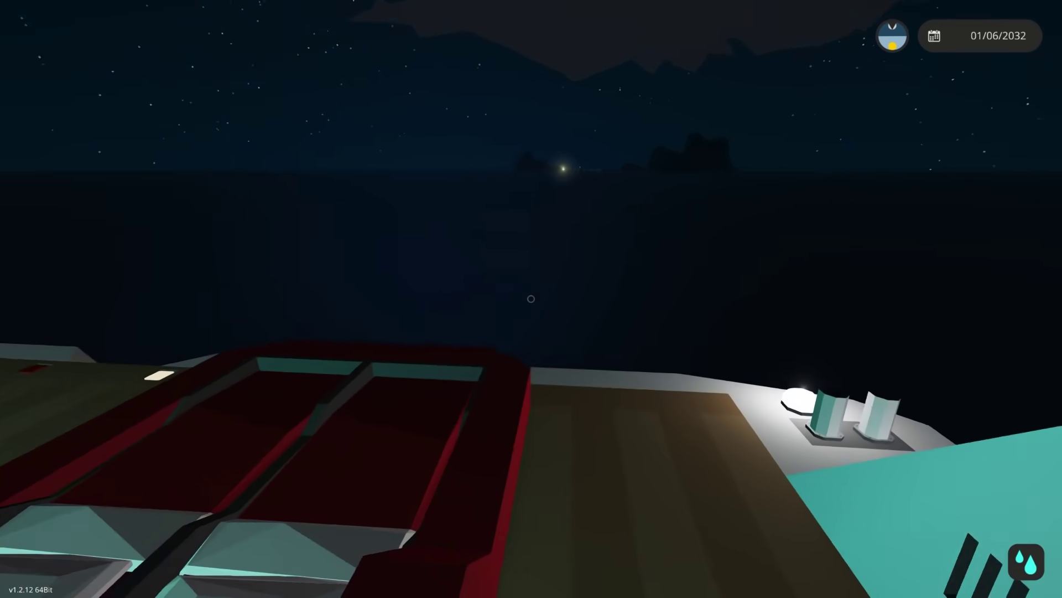
- Switch to the photo-mode free camera and fly it down over the yacht's bow
{"action": "key", "text": "Escape"}
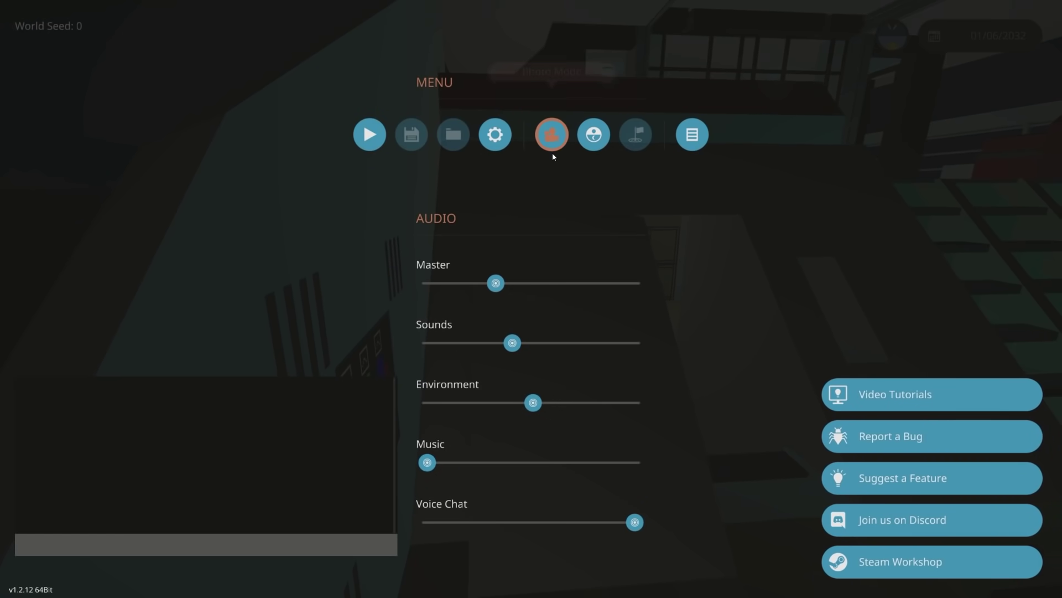
{"action": "left_click", "coordinate": [552, 135]}
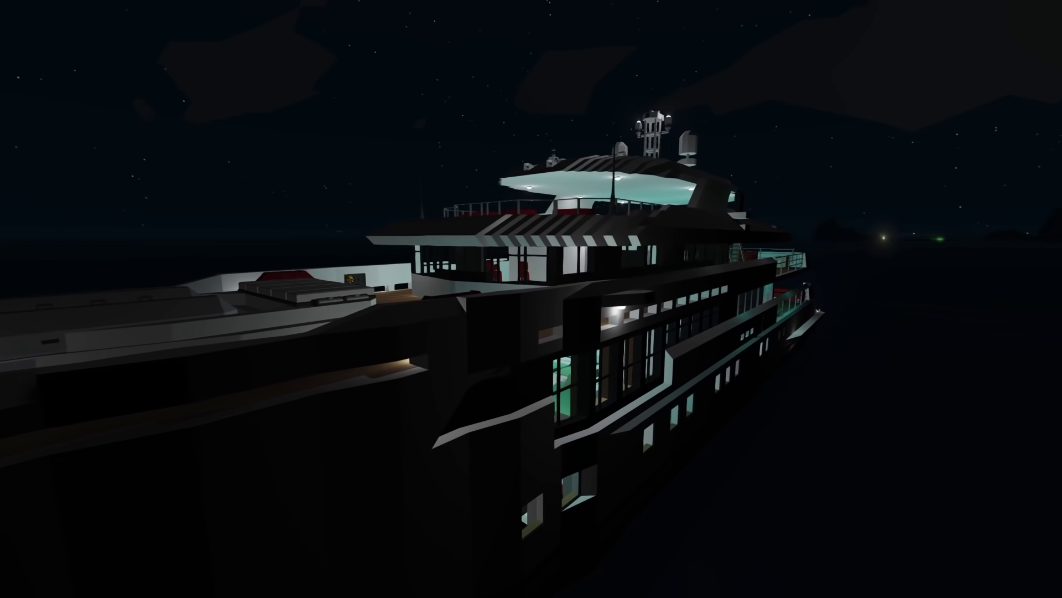
{"action": "key", "text": "w"}
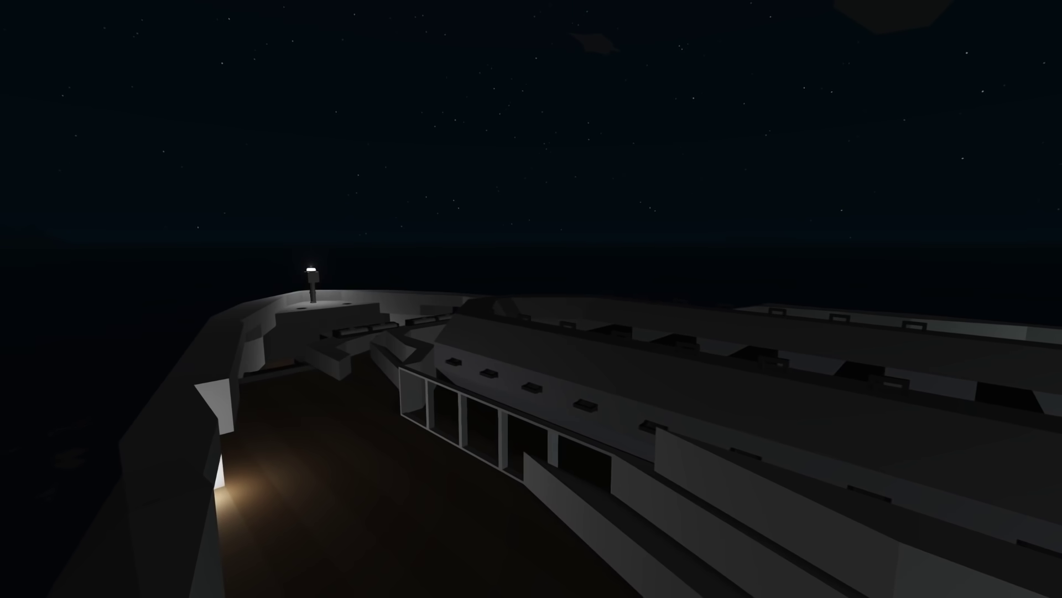
- Return to the character, get out of the deck bed and walk into the cabin
{"action": "key", "text": "Escape"}
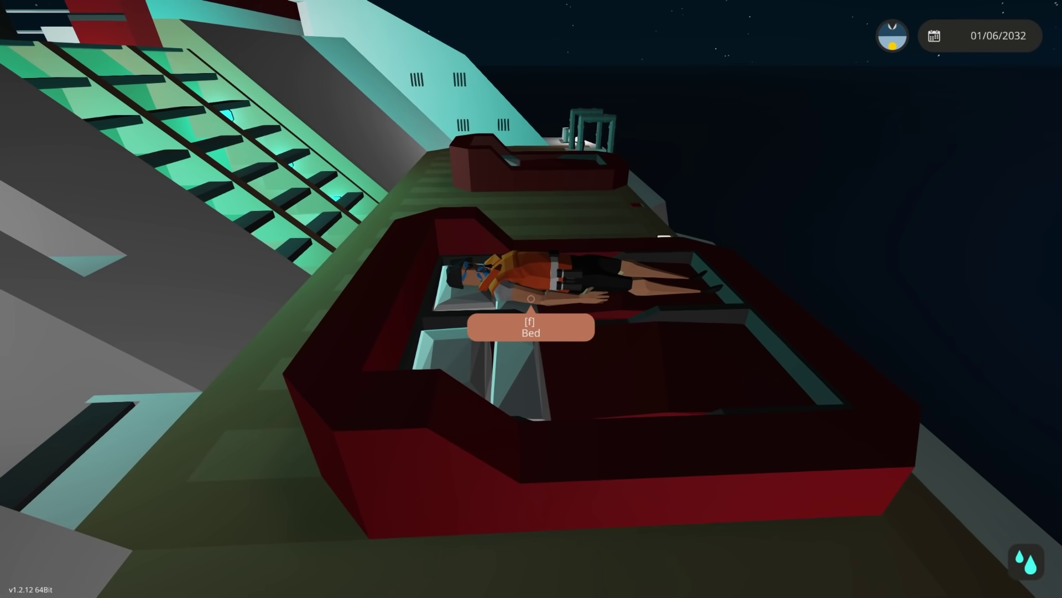
{"action": "key", "text": "f"}
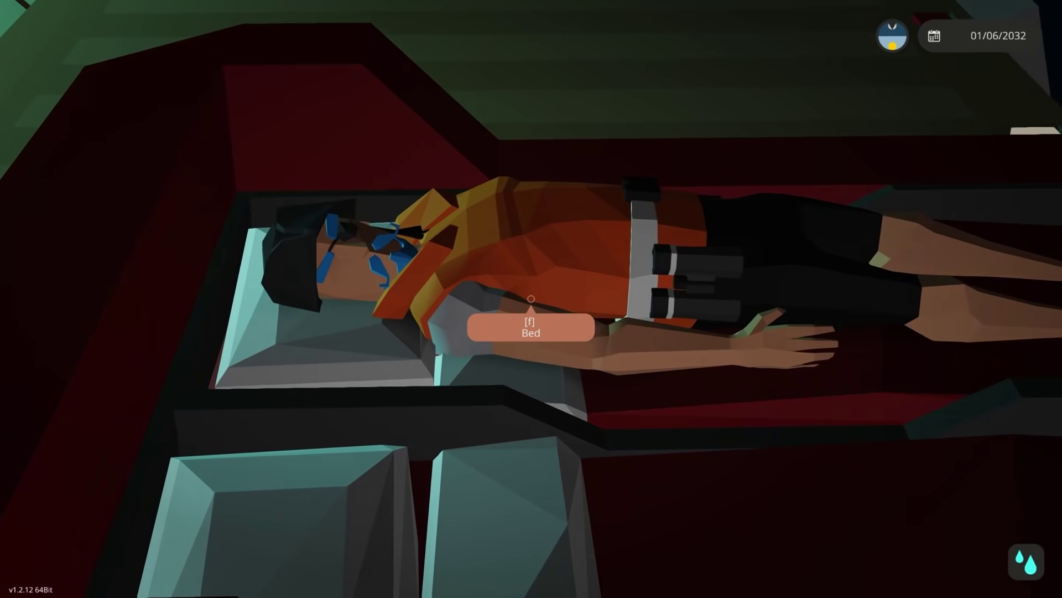
{"action": "key", "text": "w"}
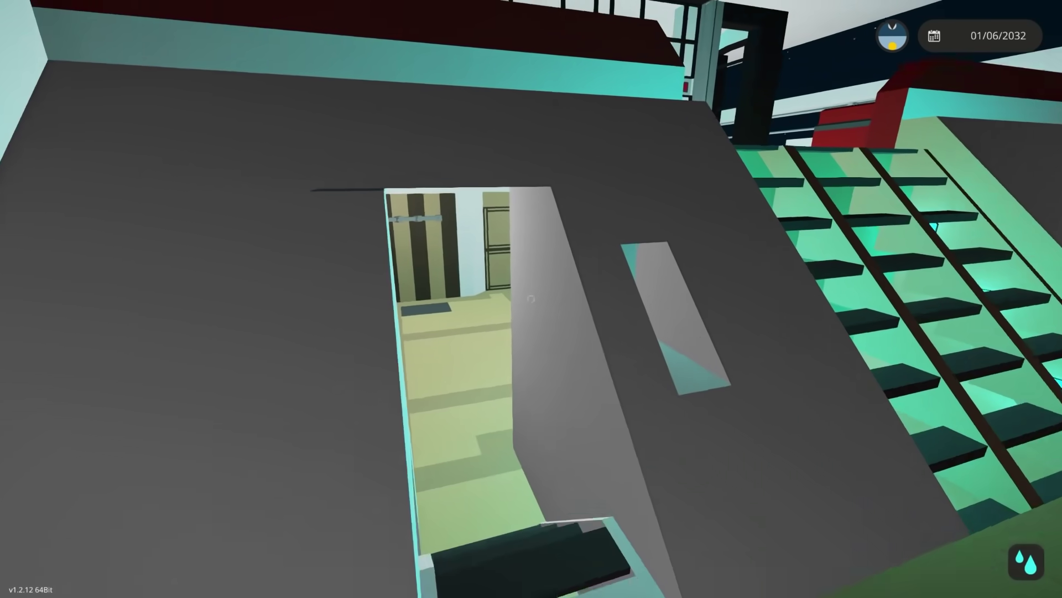
{"action": "key", "text": "w"}
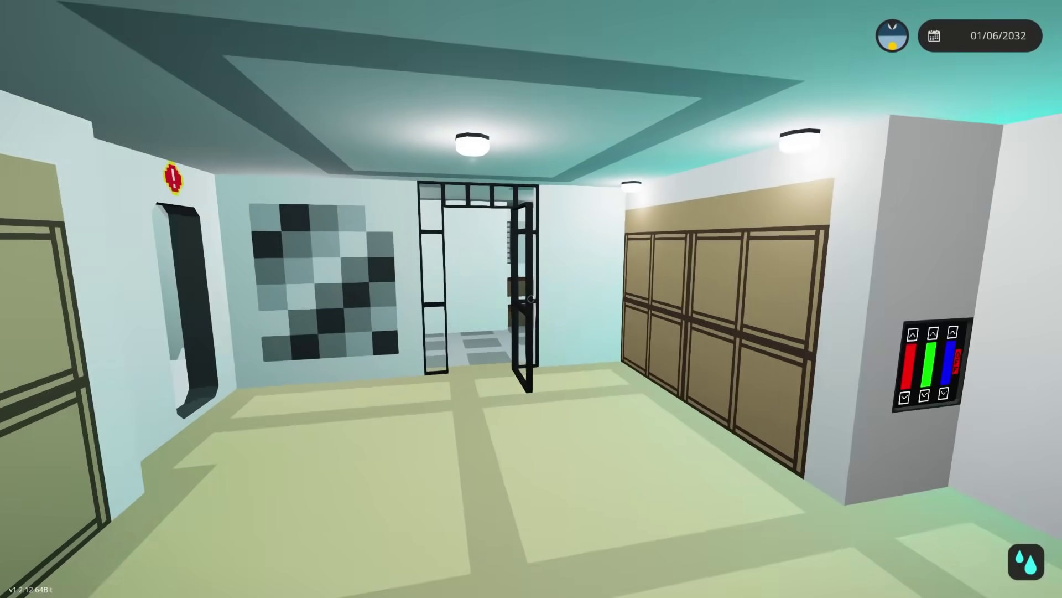
{"action": "key", "text": "w"}
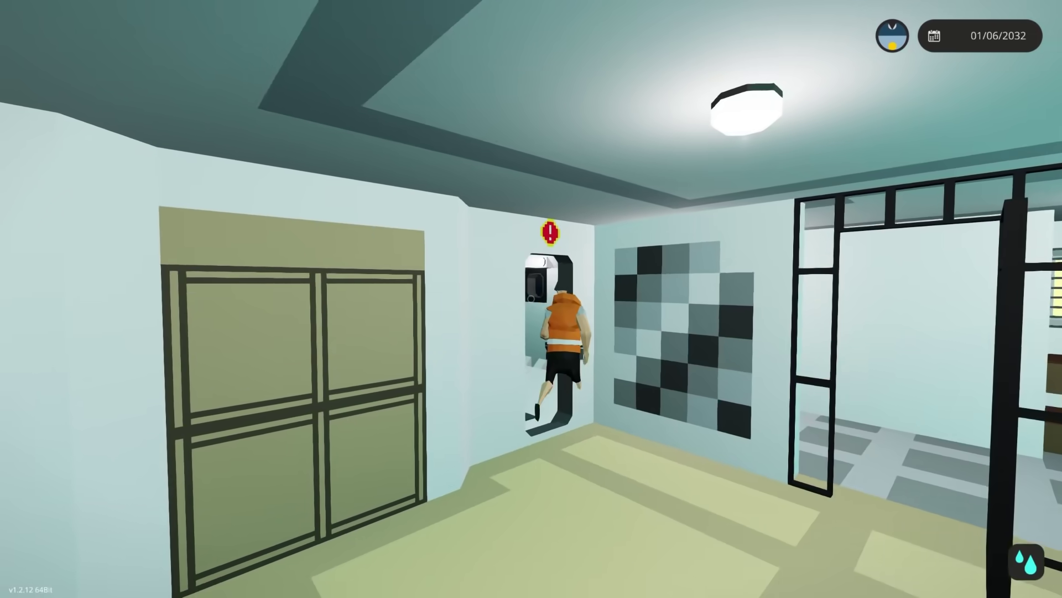
{"action": "key", "text": "w"}
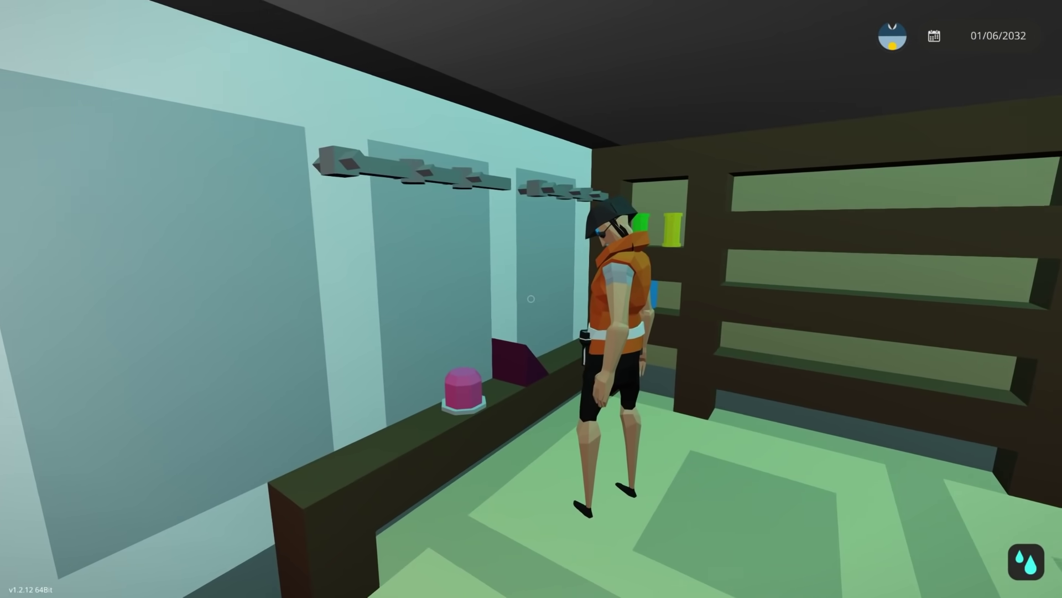
- Pass through the doorway and corridors toward the bunk-bed rooms
{"action": "key", "text": "w"}
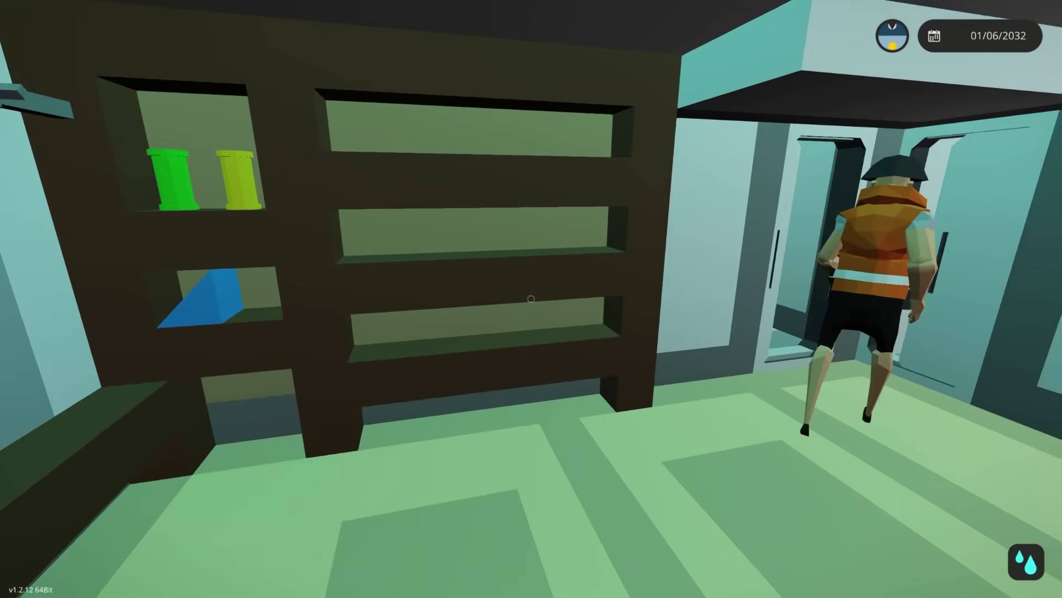
{"action": "key", "text": "w"}
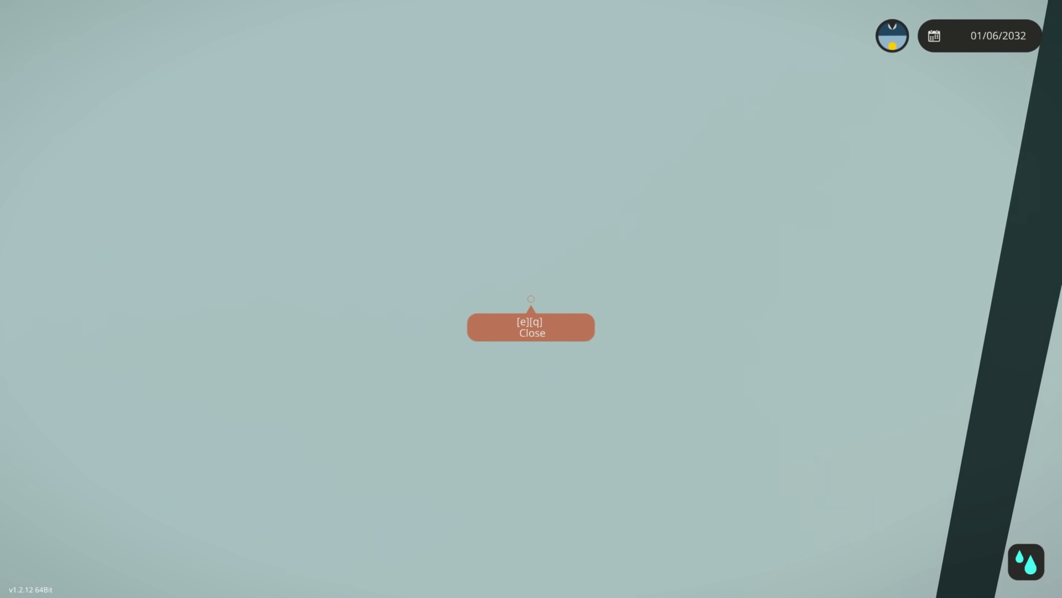
{"action": "key", "text": "w"}
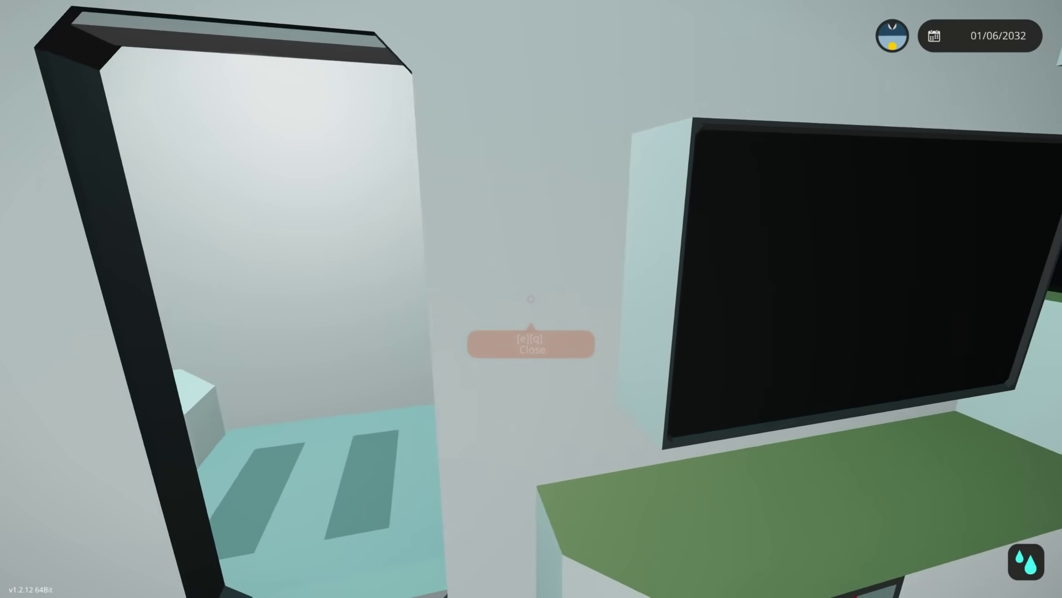
{"action": "key", "text": "w"}
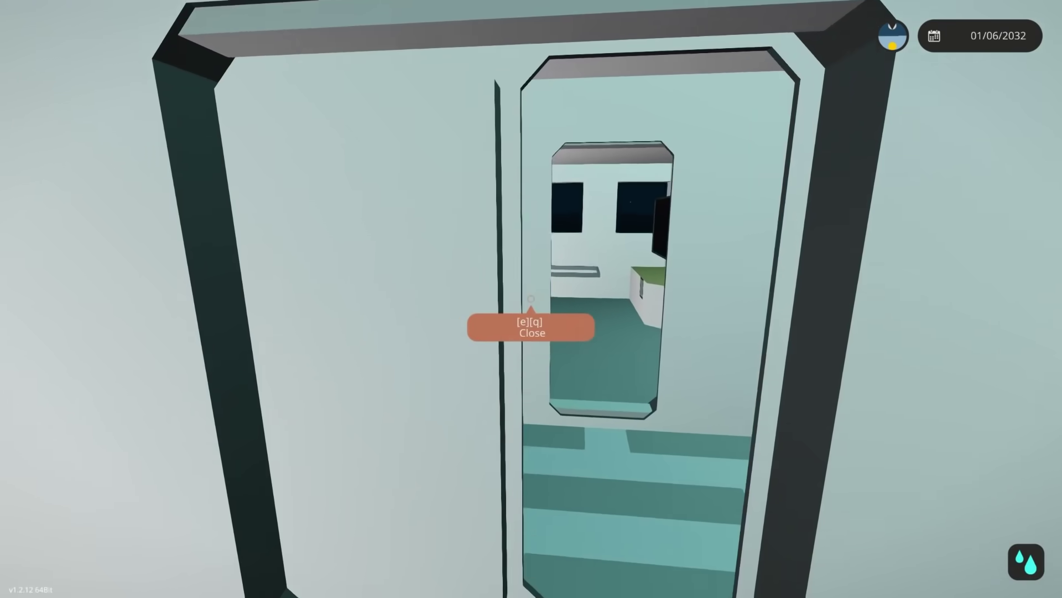
{"action": "key", "text": "w"}
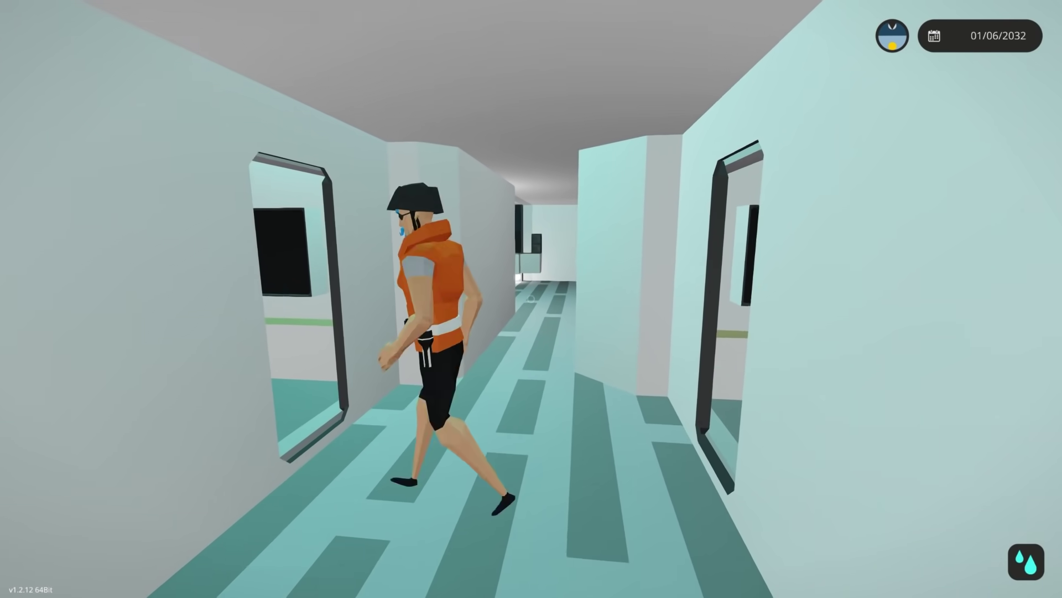
{"action": "key", "text": "w"}
{"action": "key", "text": "w"}
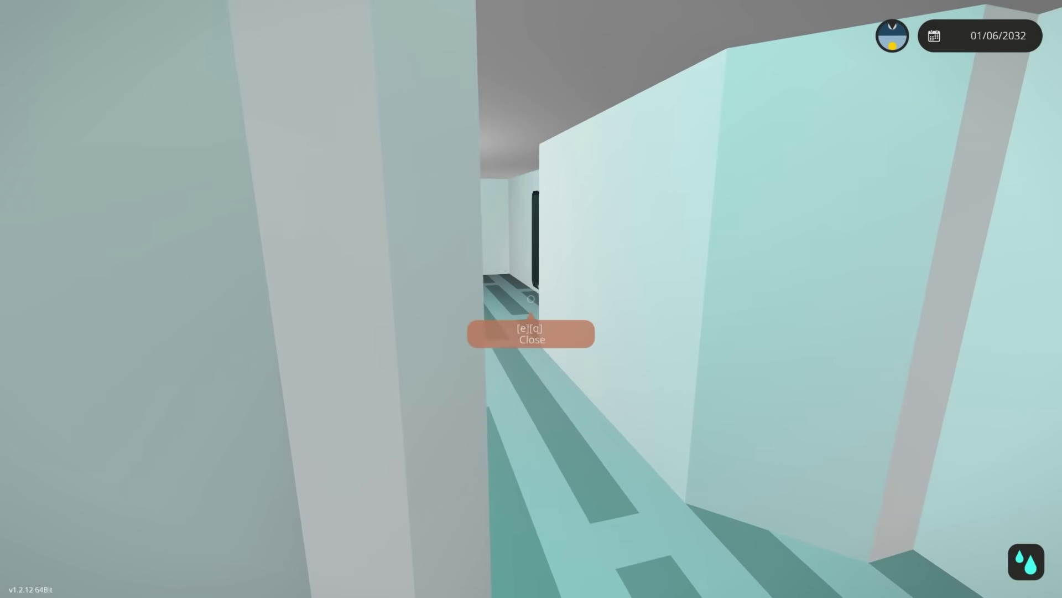
{"action": "key", "text": "w"}
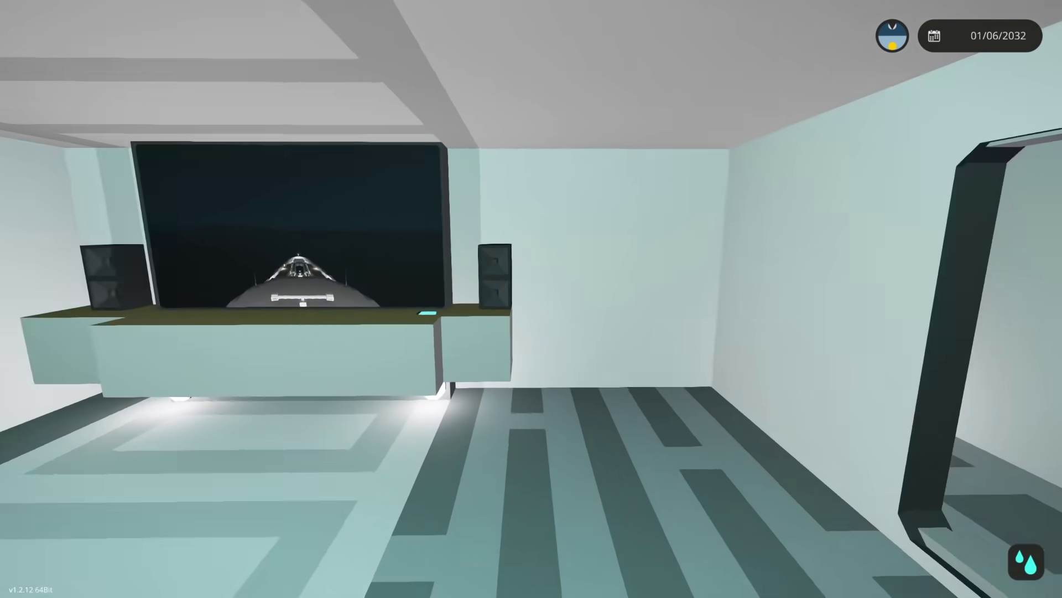
{"action": "key", "text": "w"}
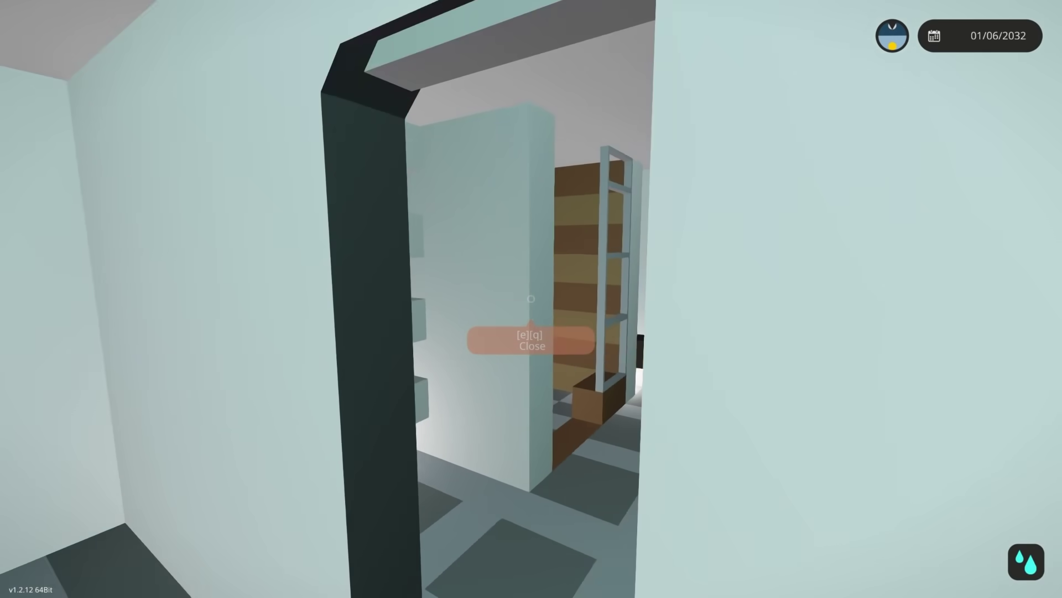
{"action": "key", "text": "w"}
{"action": "key", "text": "w"}
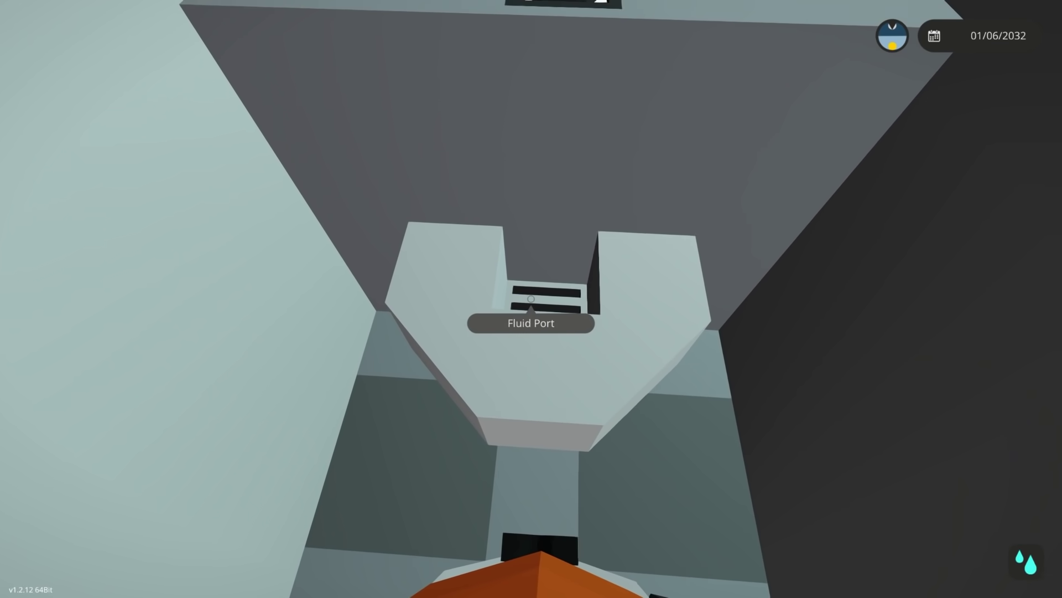
- Climb from the engine room through the dining room and up the stairs onto the pool deck
{"action": "key", "text": "w"}
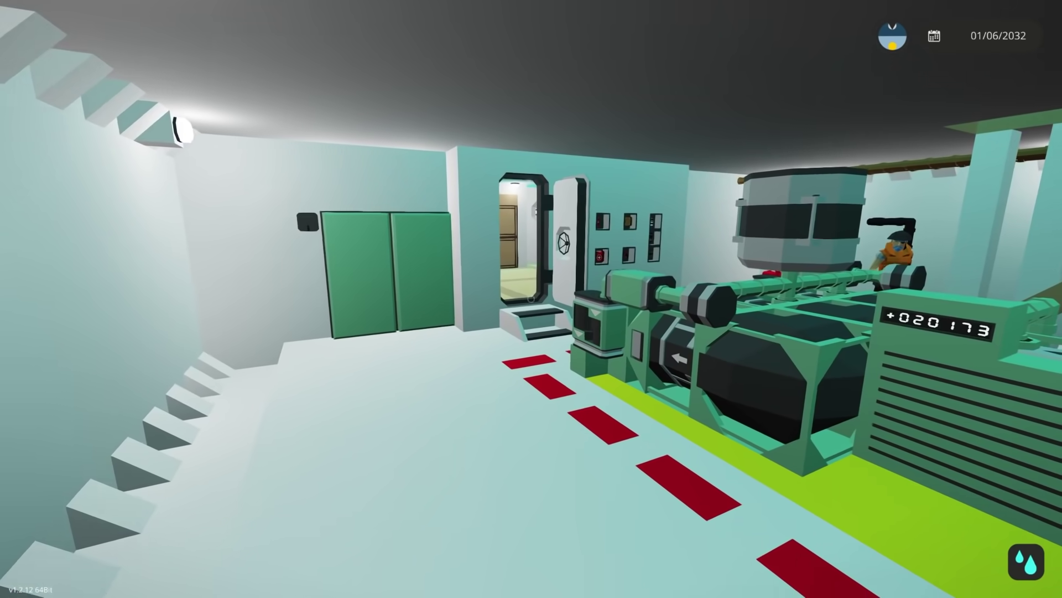
{"action": "key", "text": "w"}
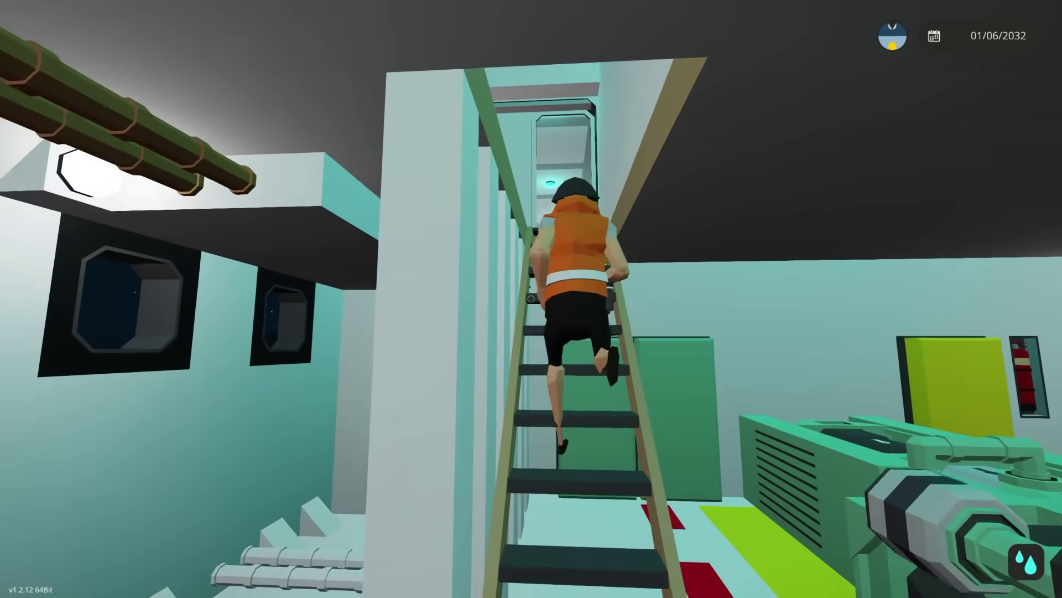
{"action": "key", "text": "w"}
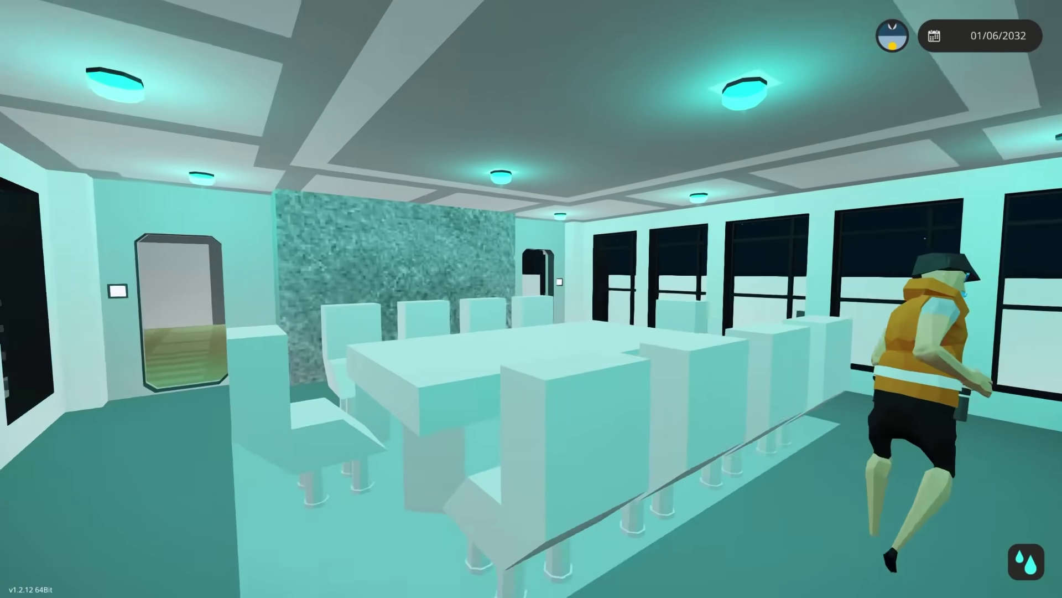
{"action": "key", "text": "w"}
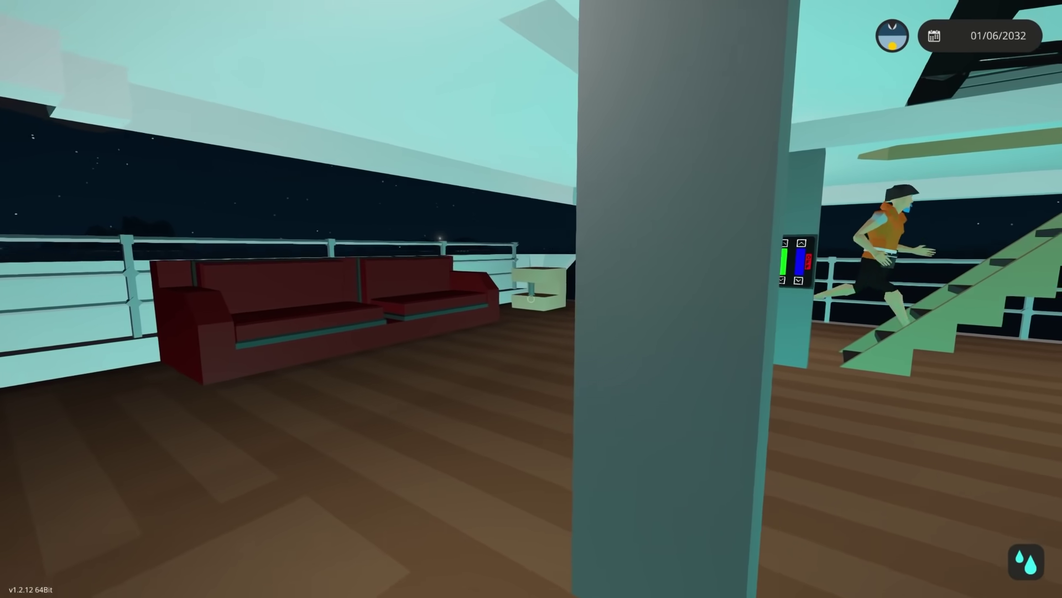
{"action": "key", "text": "w"}
{"action": "key", "text": "w"}
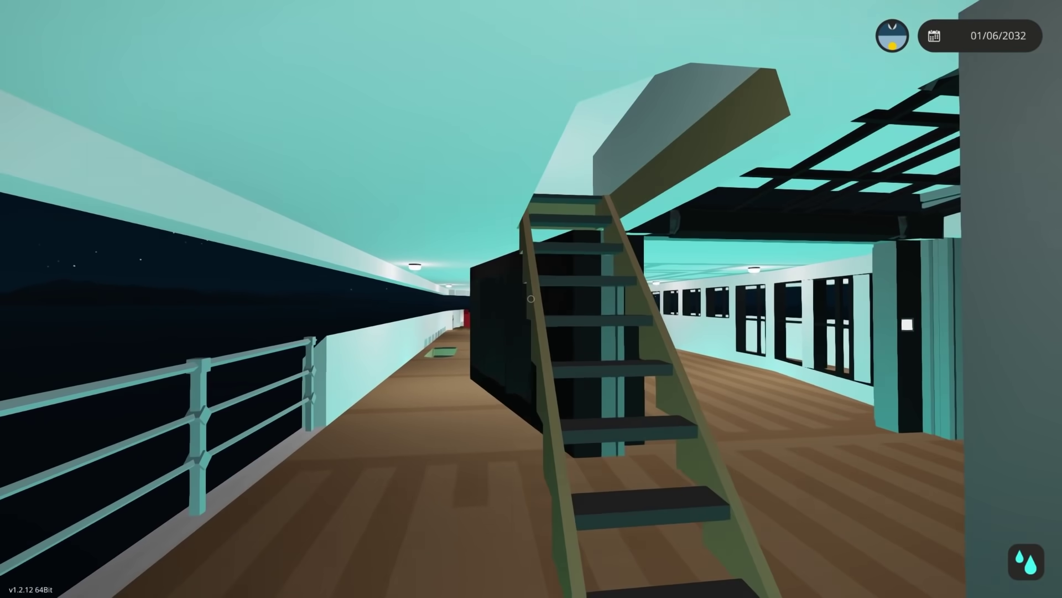
{"action": "key", "text": "w"}
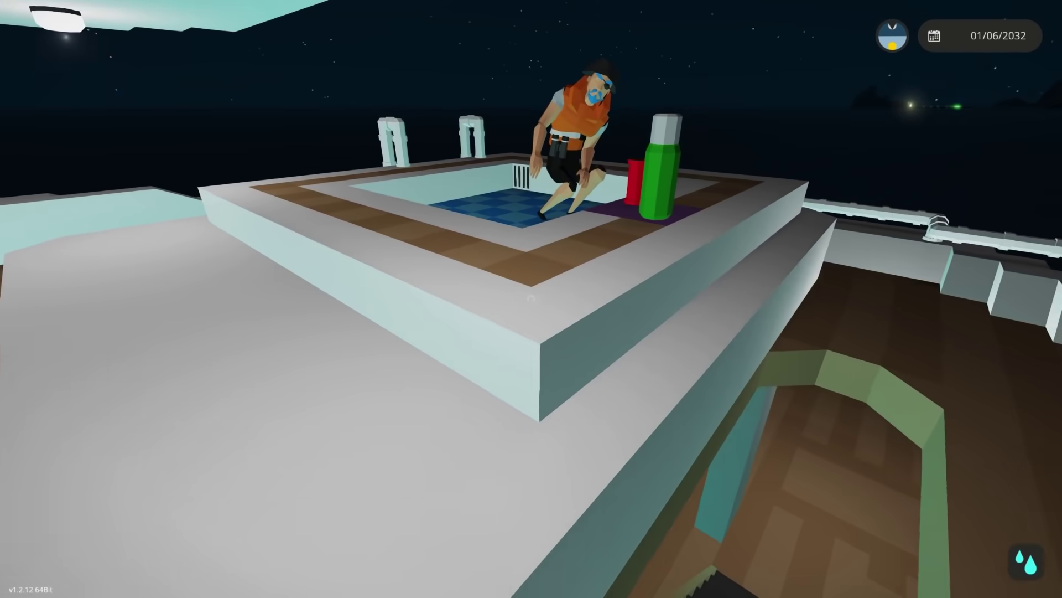
{"action": "key", "text": "w"}
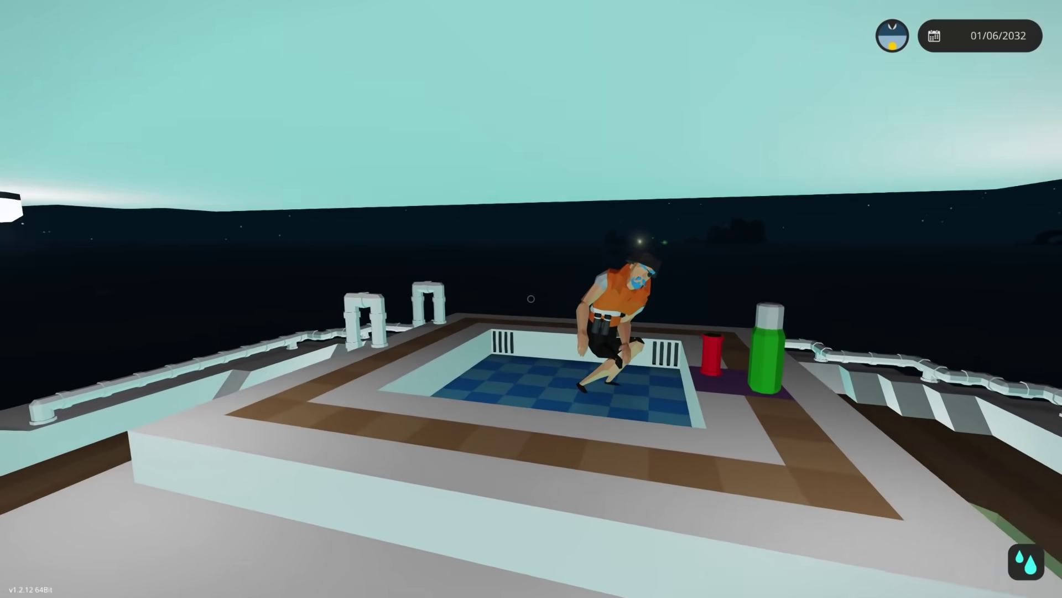
{"action": "key", "text": "w"}
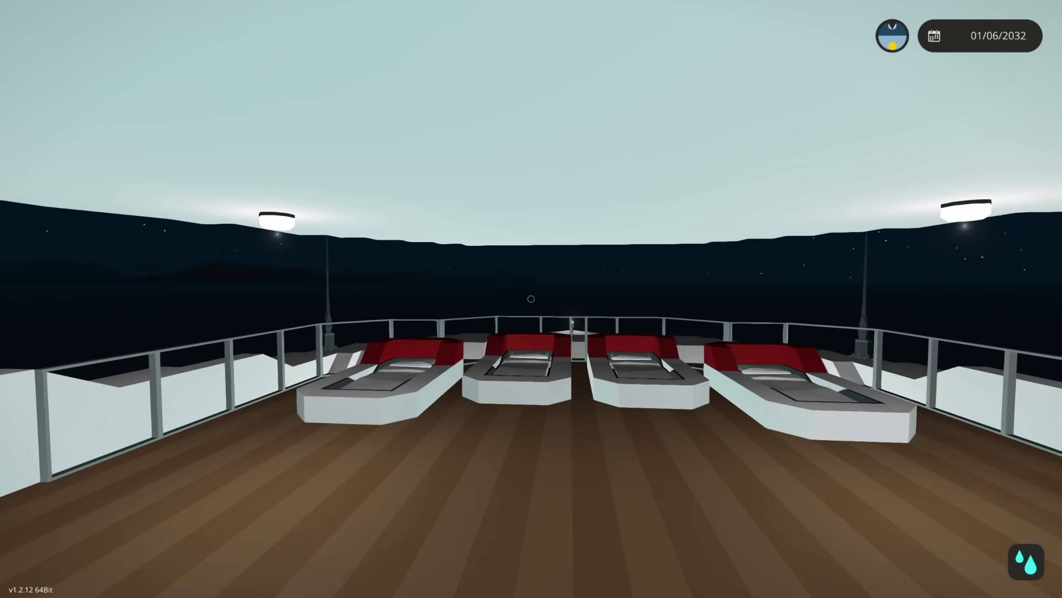
- Briefly draw the flashlight in the cabin, then walk the corridor and deck toward the bow
{"action": "key", "text": "w"}
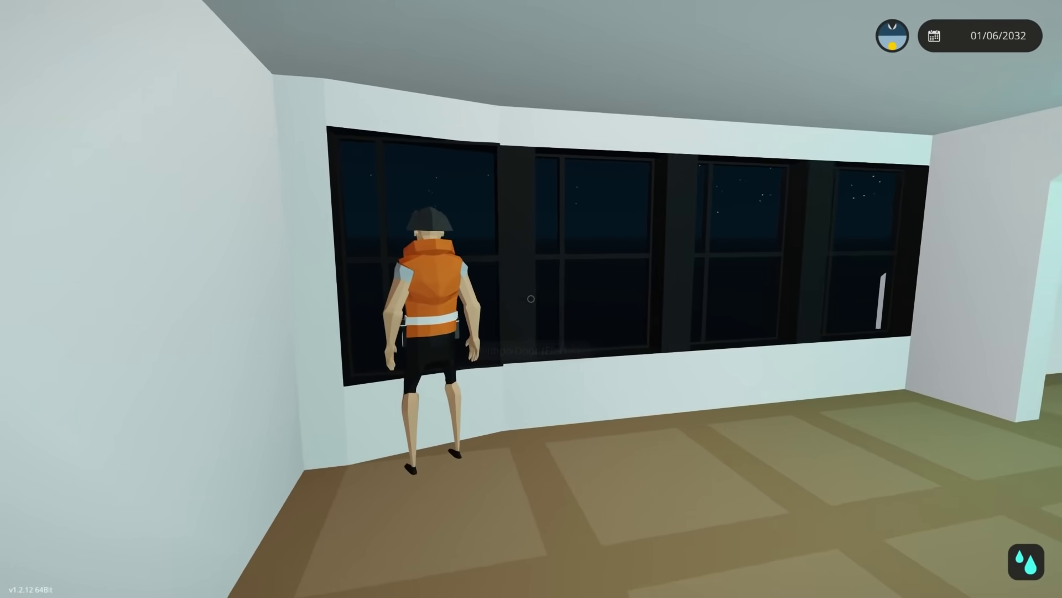
{"action": "key", "text": "2"}
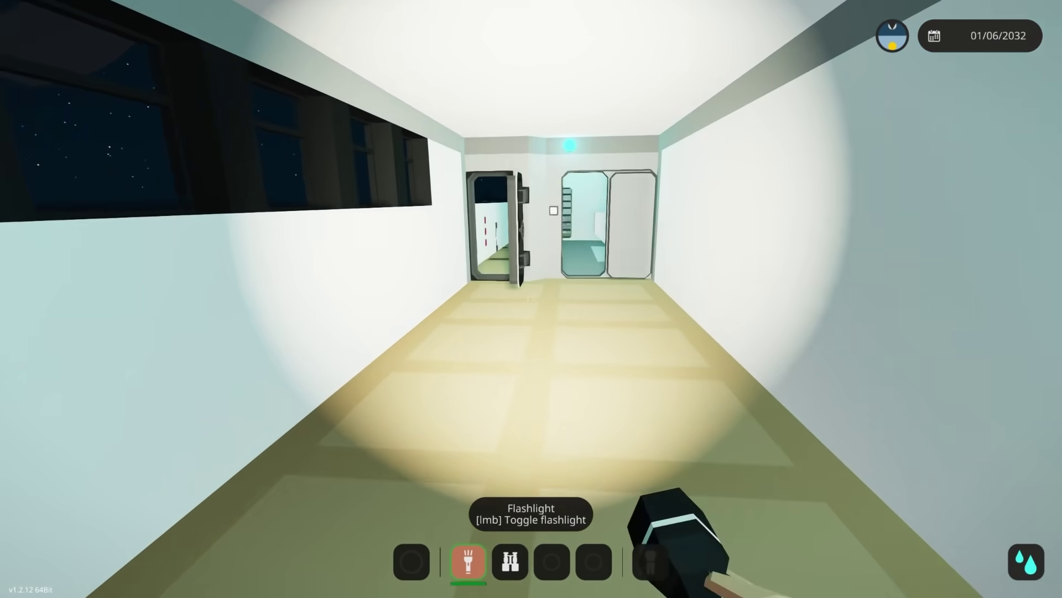
{"action": "key", "text": "4"}
{"action": "key", "text": "w"}
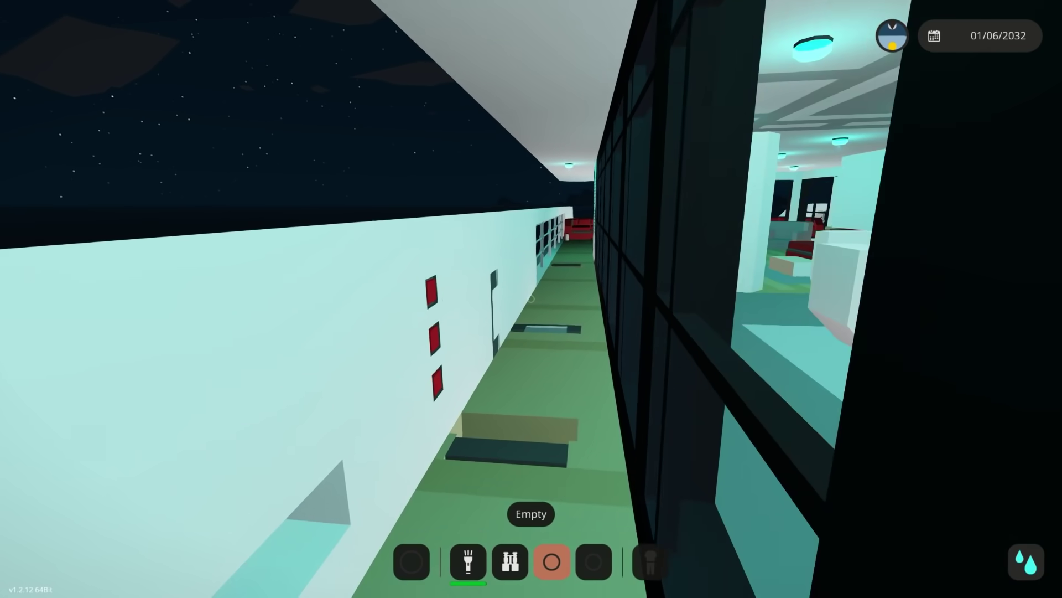
{"action": "key", "text": "w"}
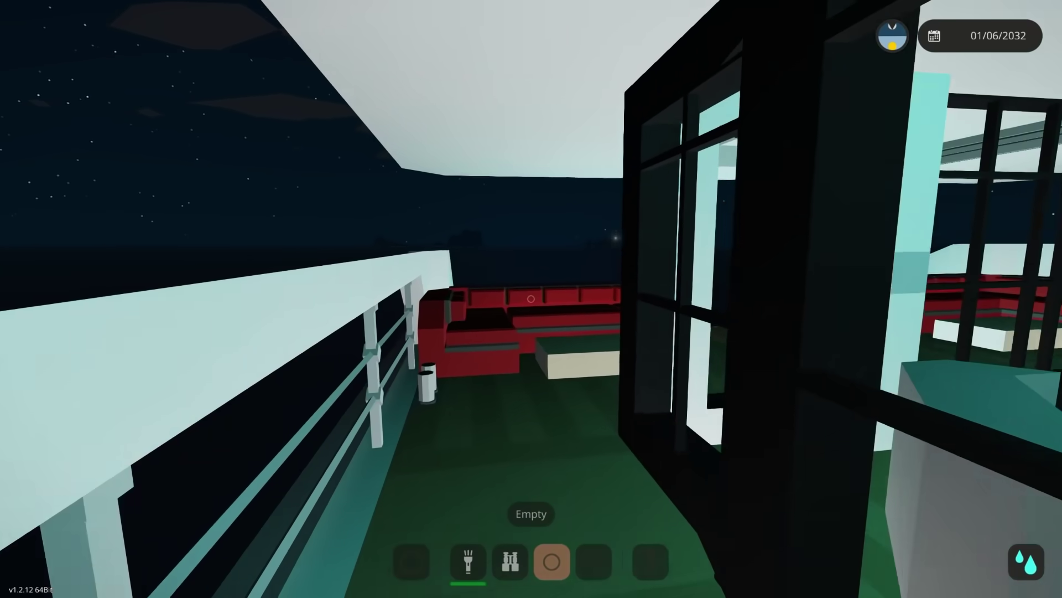
{"action": "key", "text": "w"}
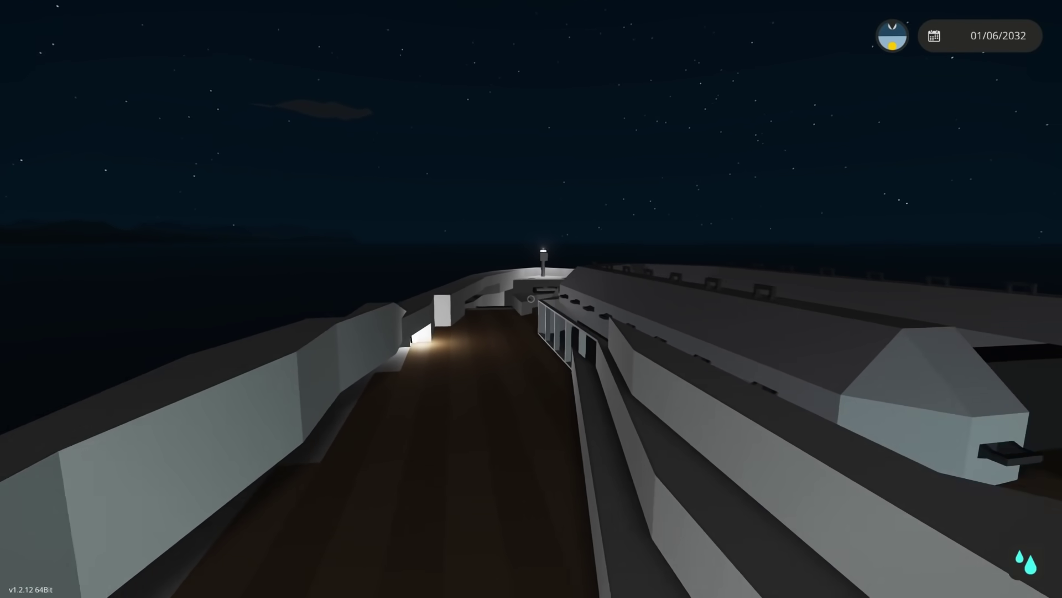
- Walk along the side deck watching the sea, then turn toward the bridge windows
{"action": "key", "text": "w"}
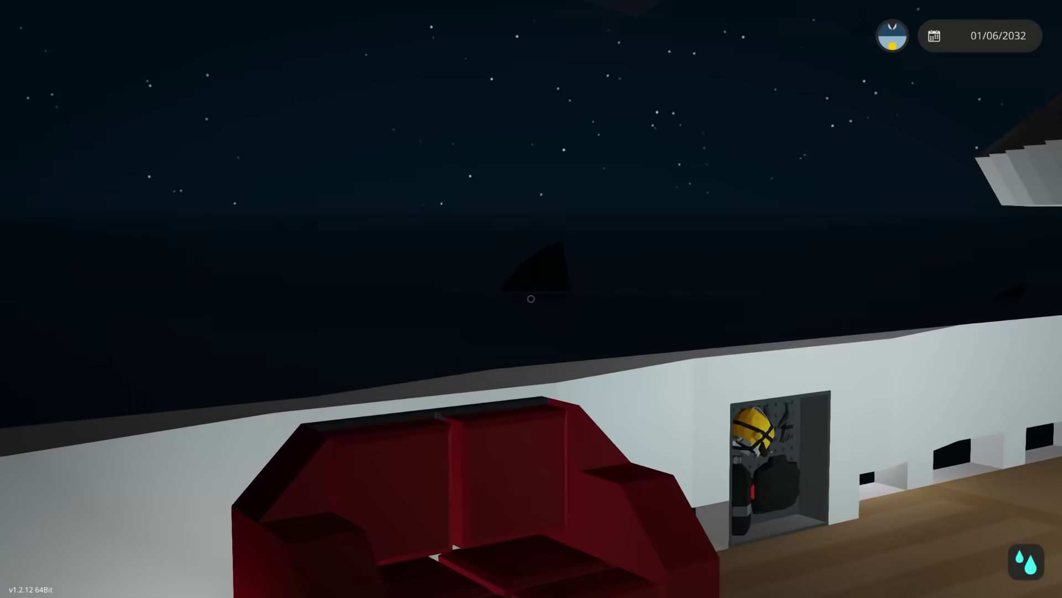
{"action": "key", "text": "w"}
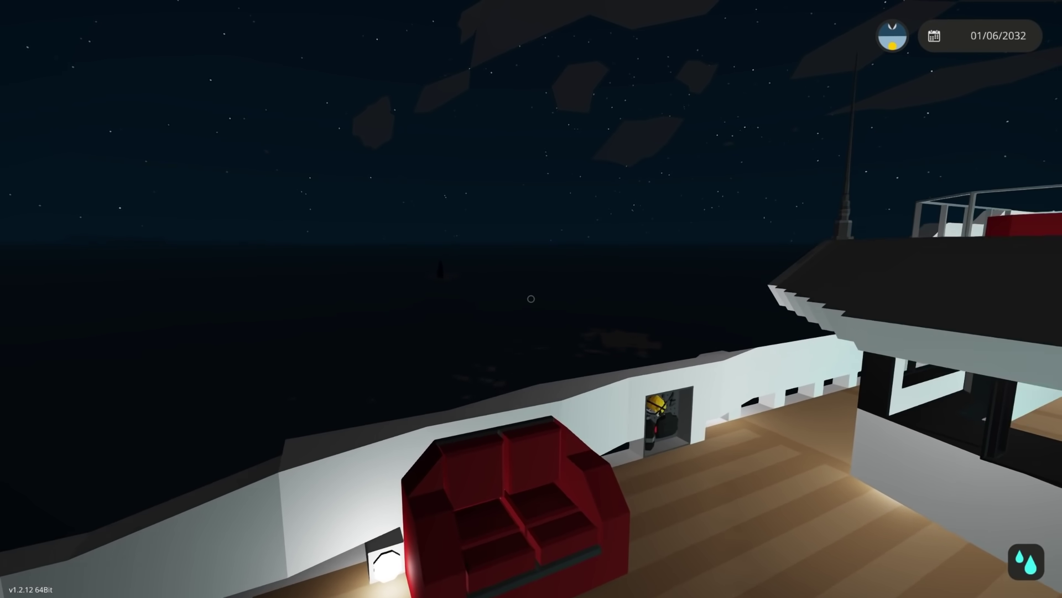
{"action": "key", "text": "w"}
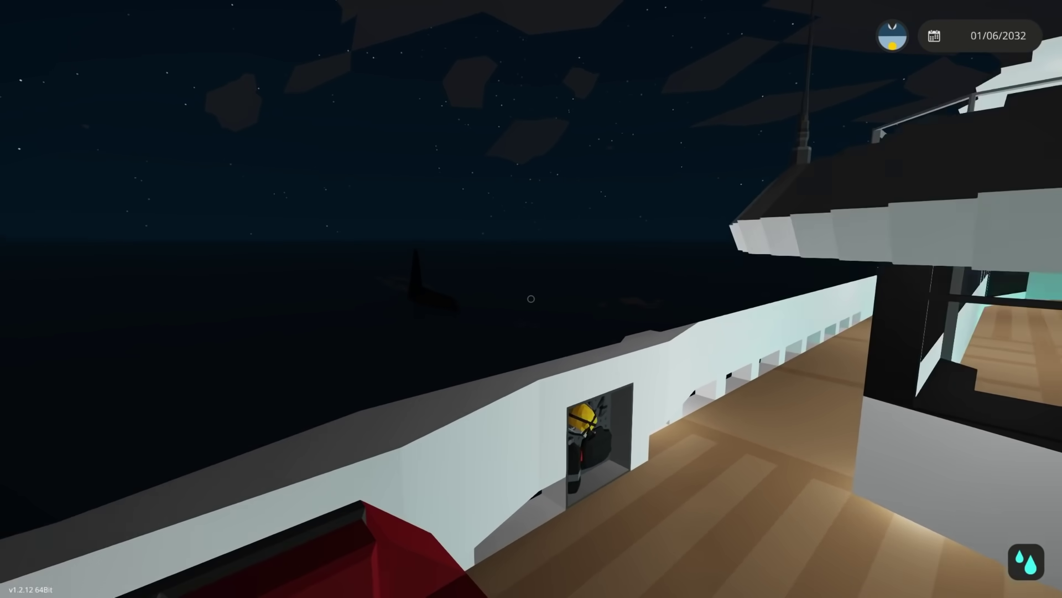
{"action": "key", "text": "w"}
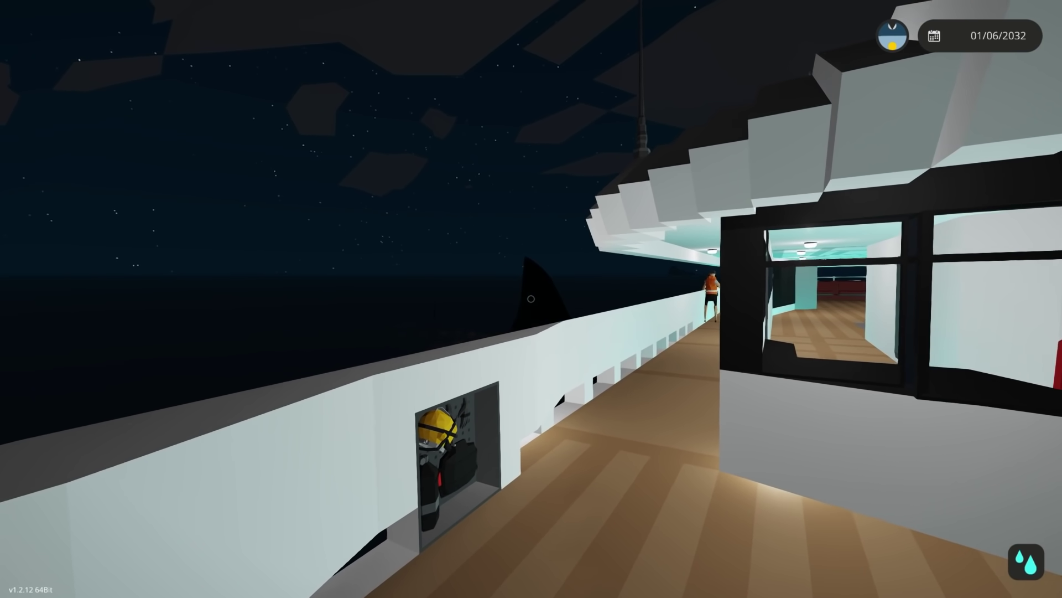
{"action": "key", "text": "w"}
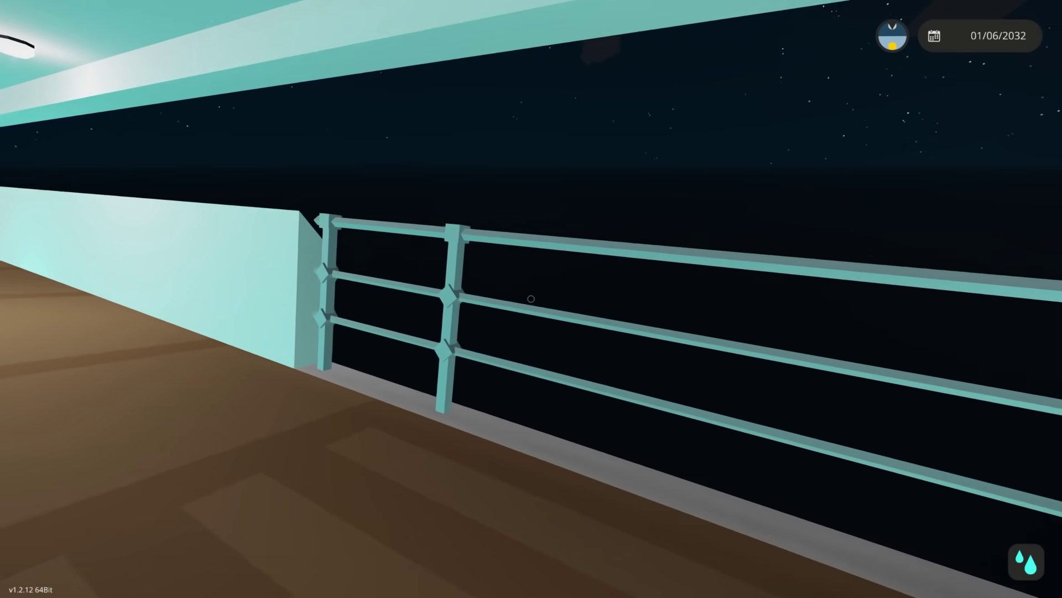
{"action": "scroll", "coordinate": [531, 300], "scroll_direction": "down", "scroll_amount": 1}
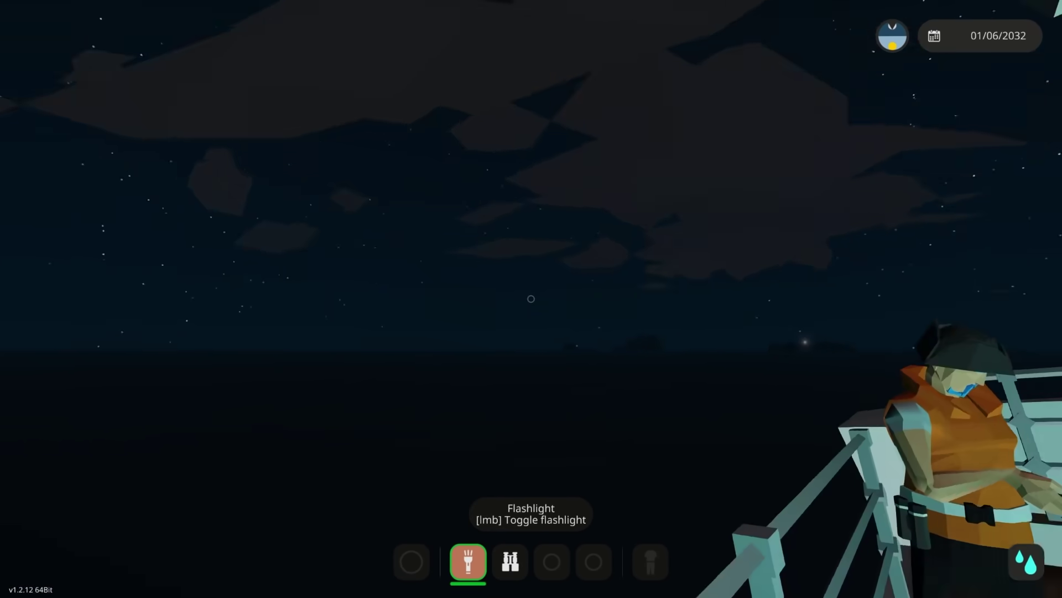
- Open the photo-mode camera settings, then take the flare gun from the wall rack
{"action": "key", "text": "Escape"}
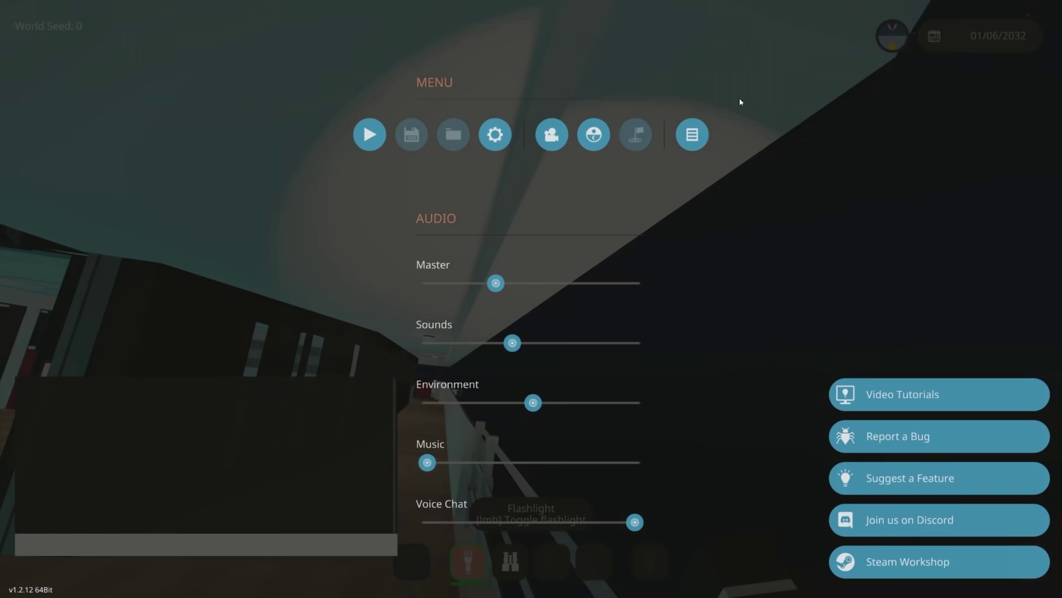
{"action": "left_click", "coordinate": [686, 133]}
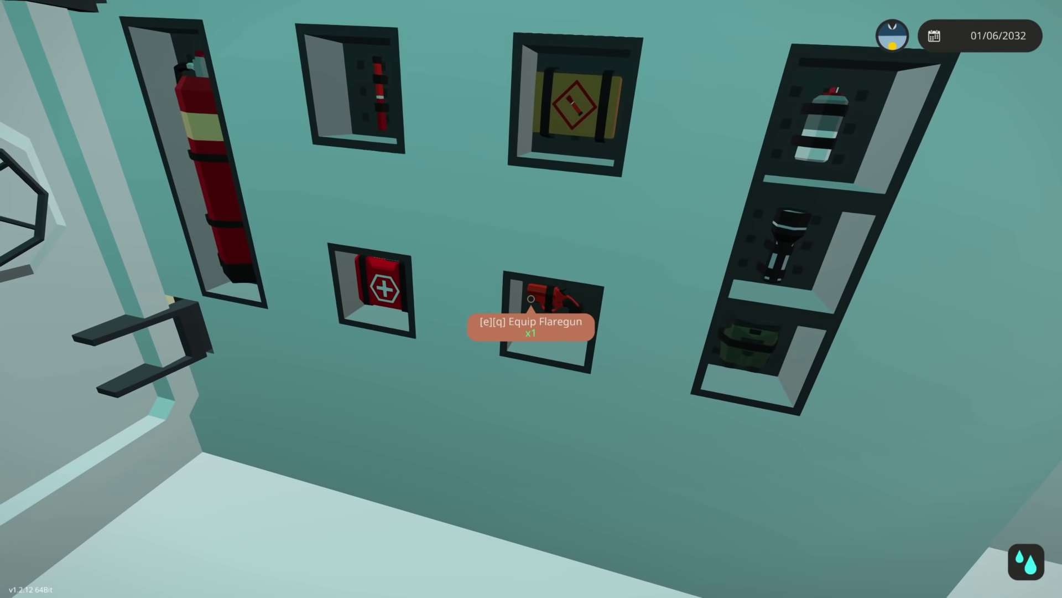
{"action": "key", "text": "e"}
{"action": "key", "text": "e"}
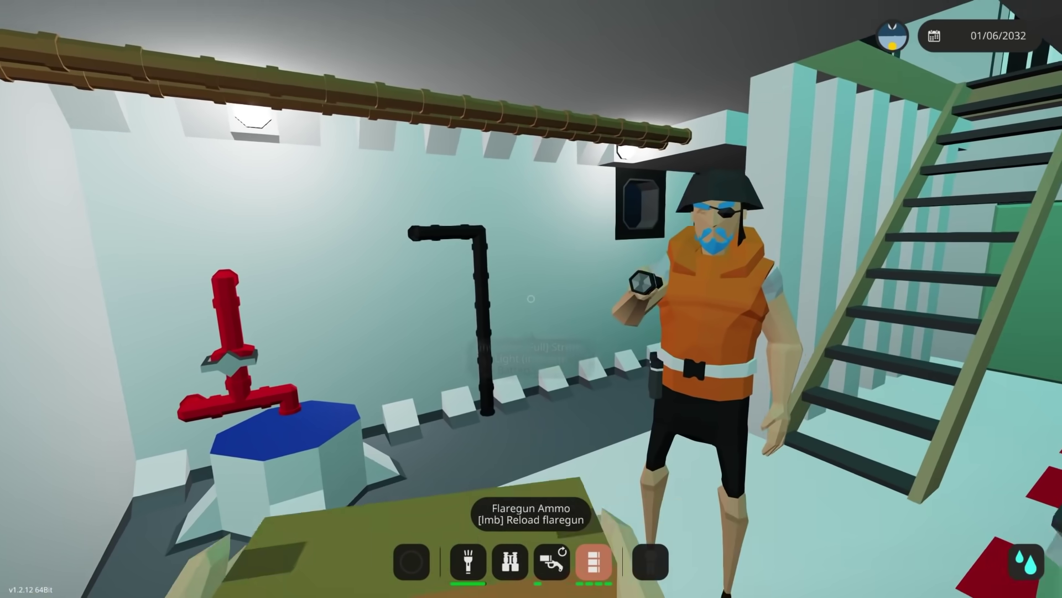
{"action": "key", "text": "1"}
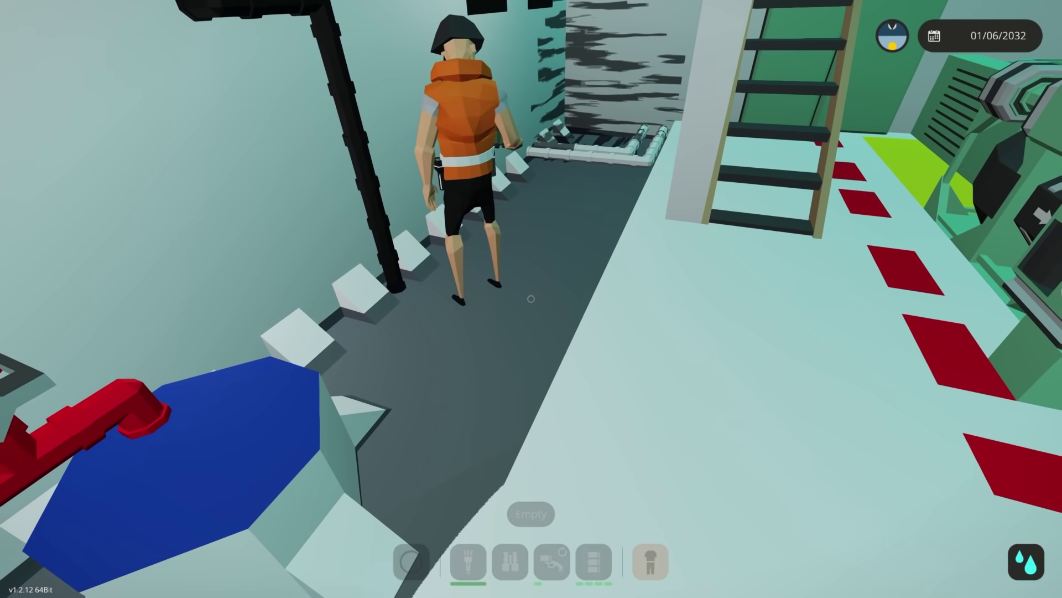
{"action": "scroll", "coordinate": [531, 297], "scroll_direction": "up", "scroll_amount": 3}
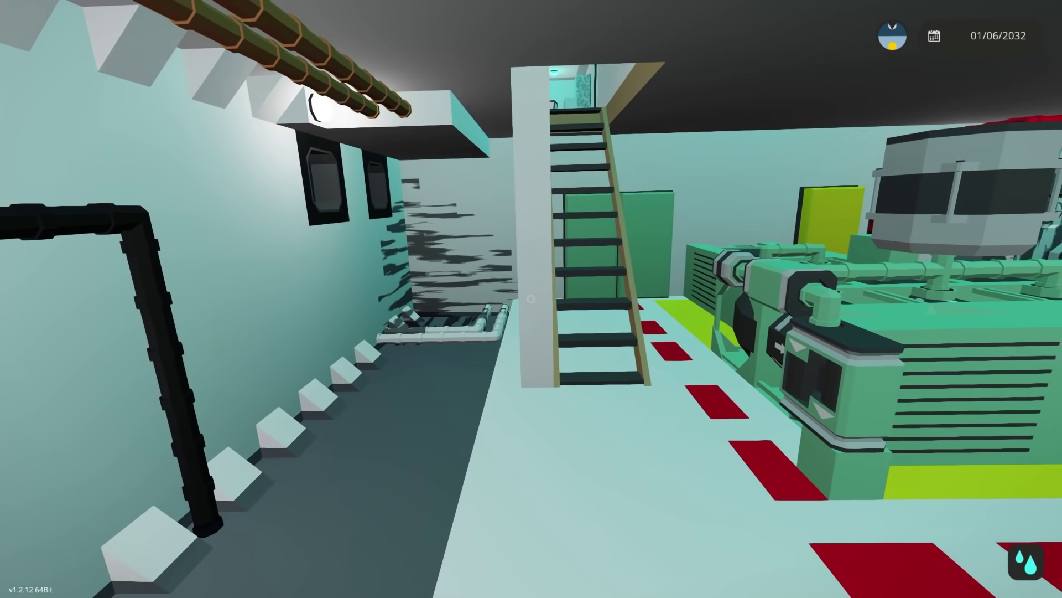
- Climb from the engine room up into the lounge and turn on the pillar switch
{"action": "key", "text": "1"}
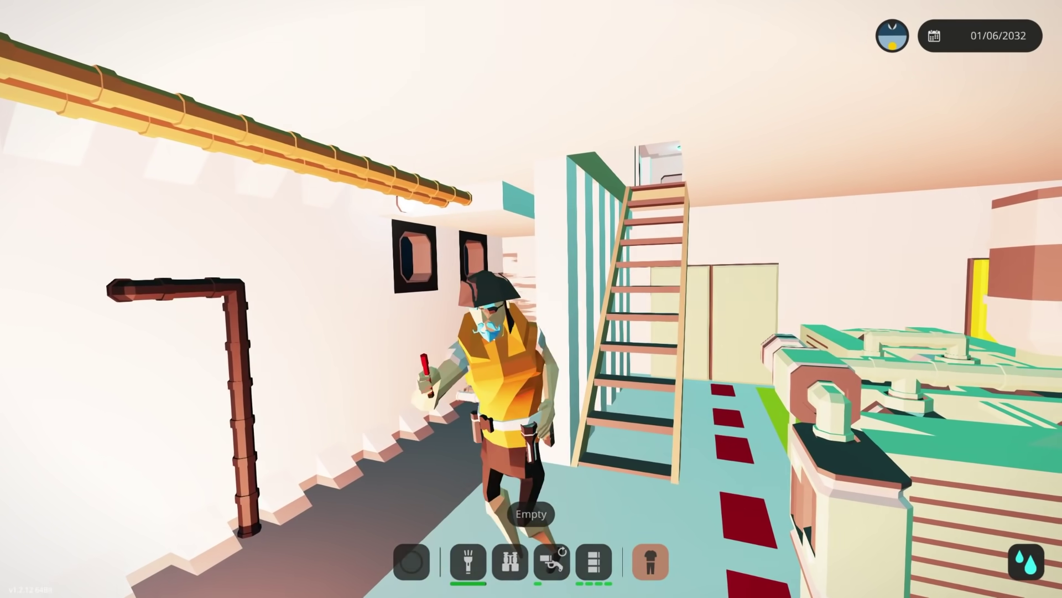
{"action": "key", "text": "w"}
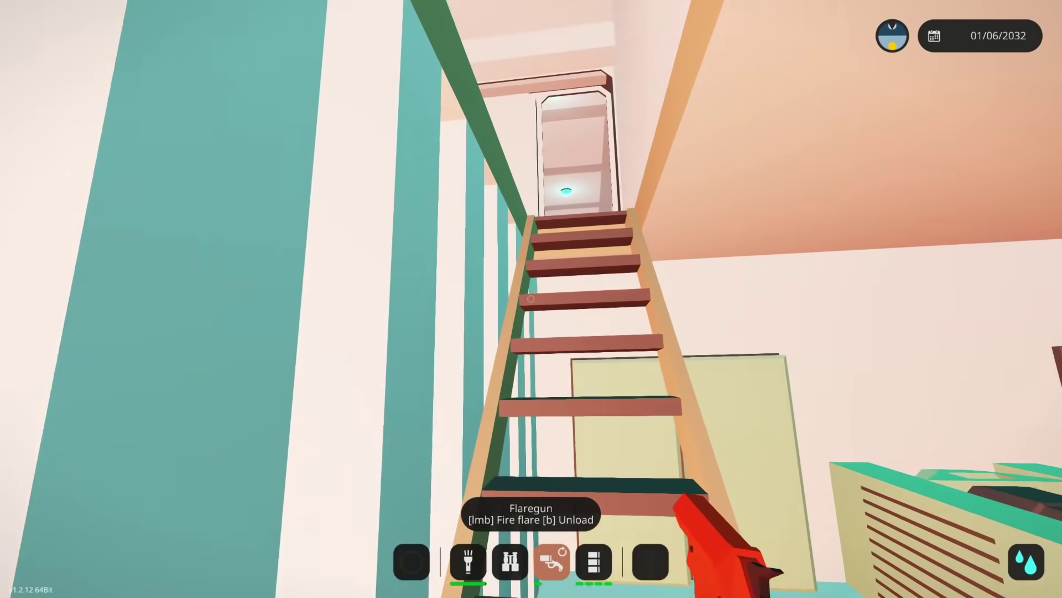
{"action": "key", "text": "w"}
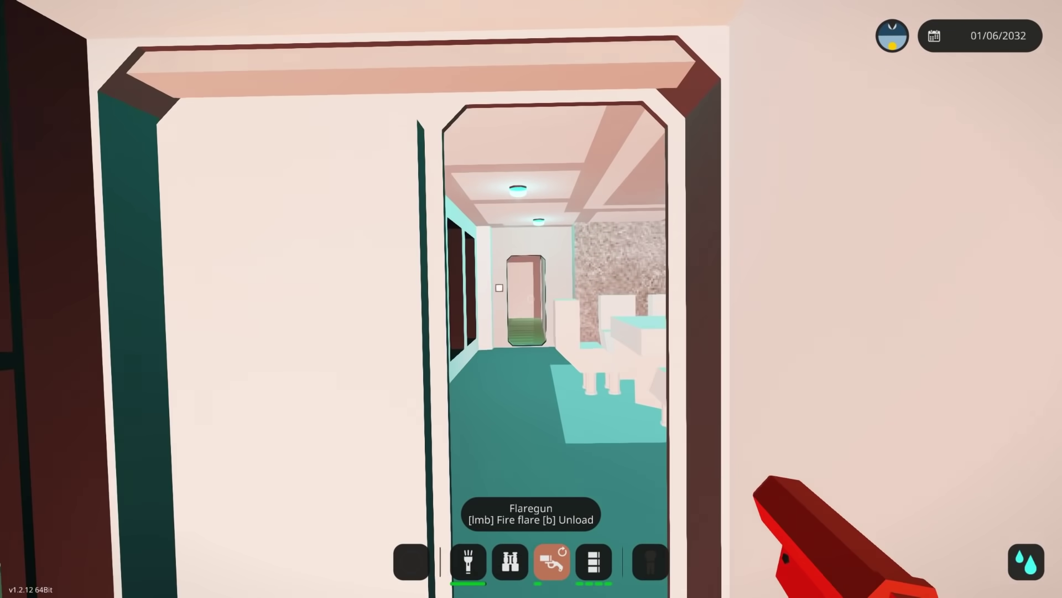
{"action": "key", "text": "w"}
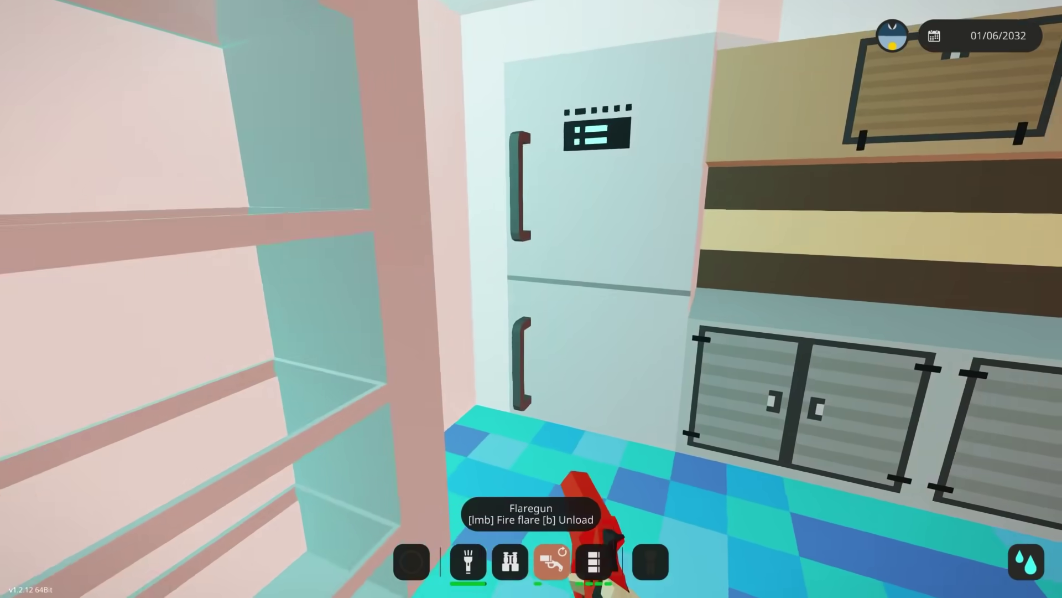
{"action": "key", "text": "w"}
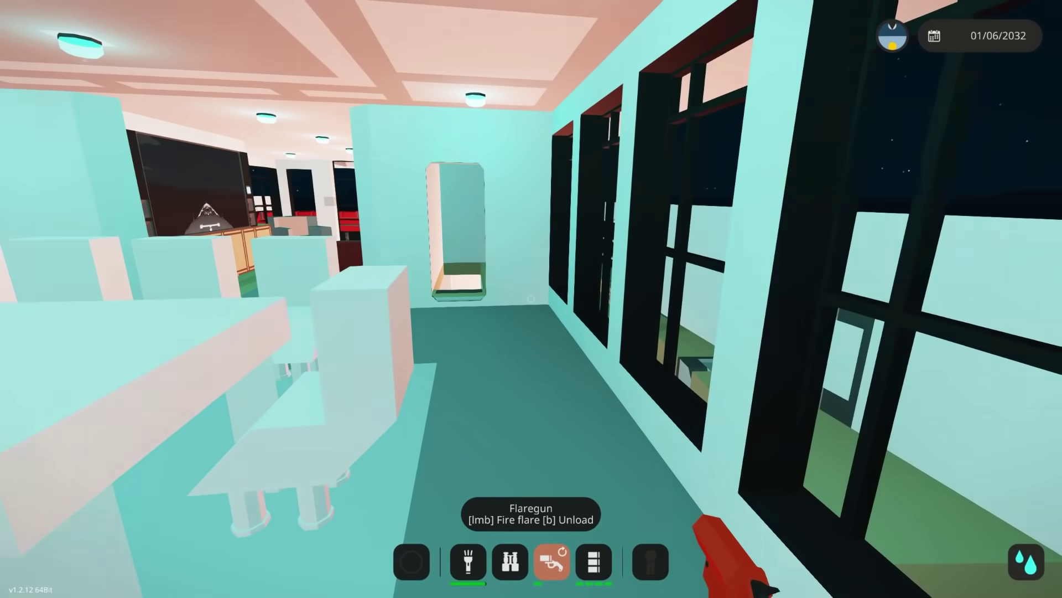
{"action": "key", "text": "w"}
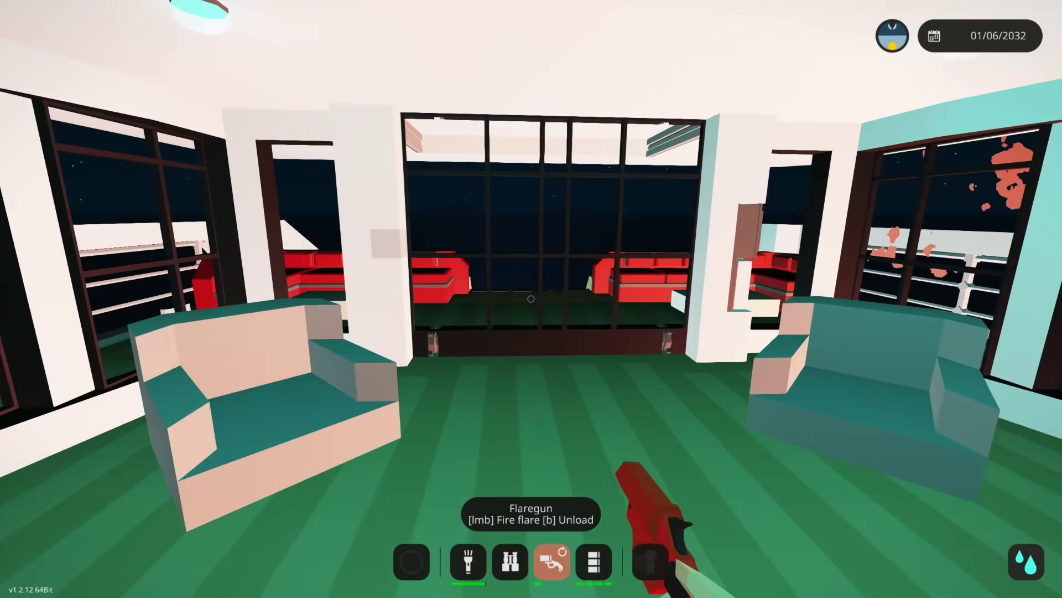
{"action": "key", "text": "w"}
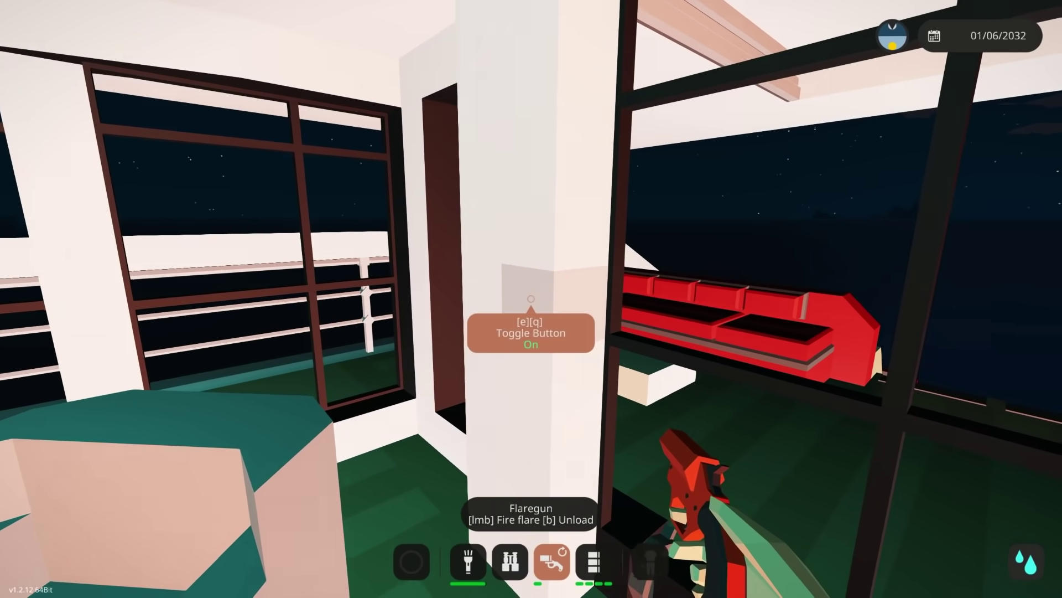
{"action": "key", "text": "w"}
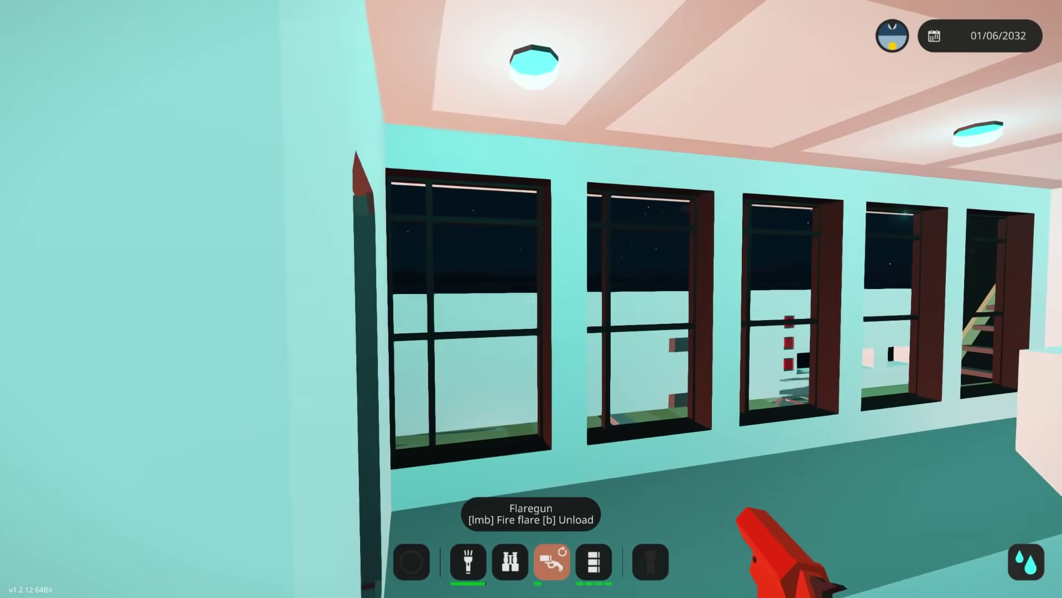
- Walk through the corridor, kitchen and lounge into the dining area to the crewmate
{"action": "key", "text": "w"}
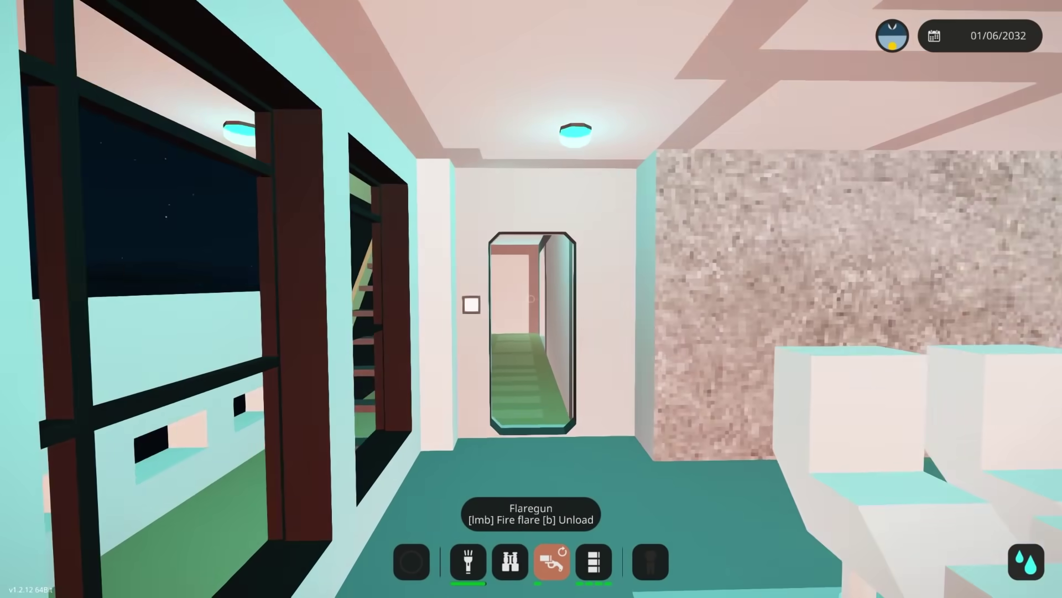
{"action": "key", "text": "w"}
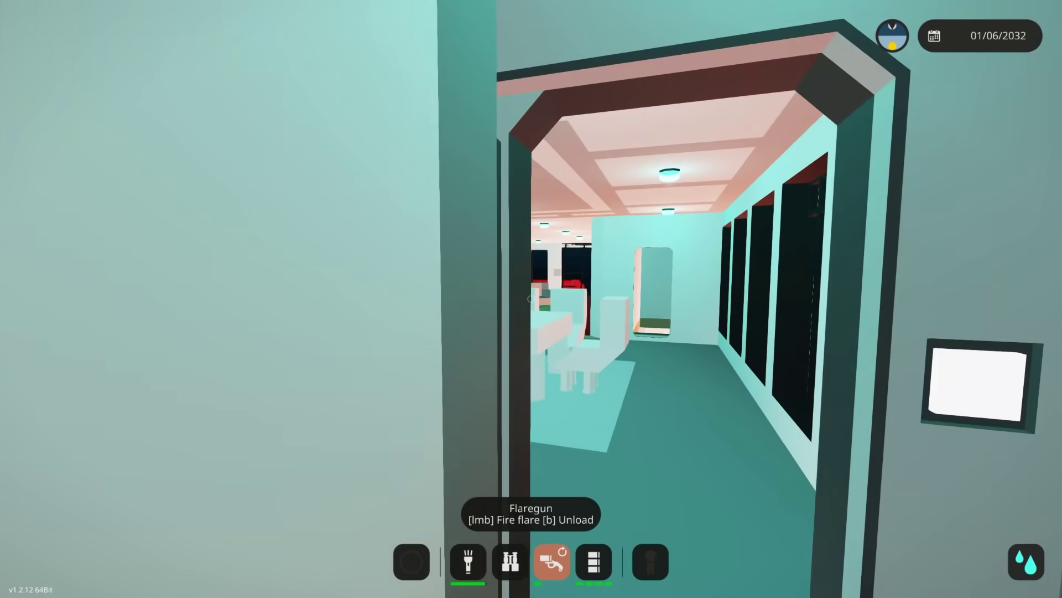
{"action": "key", "text": "w"}
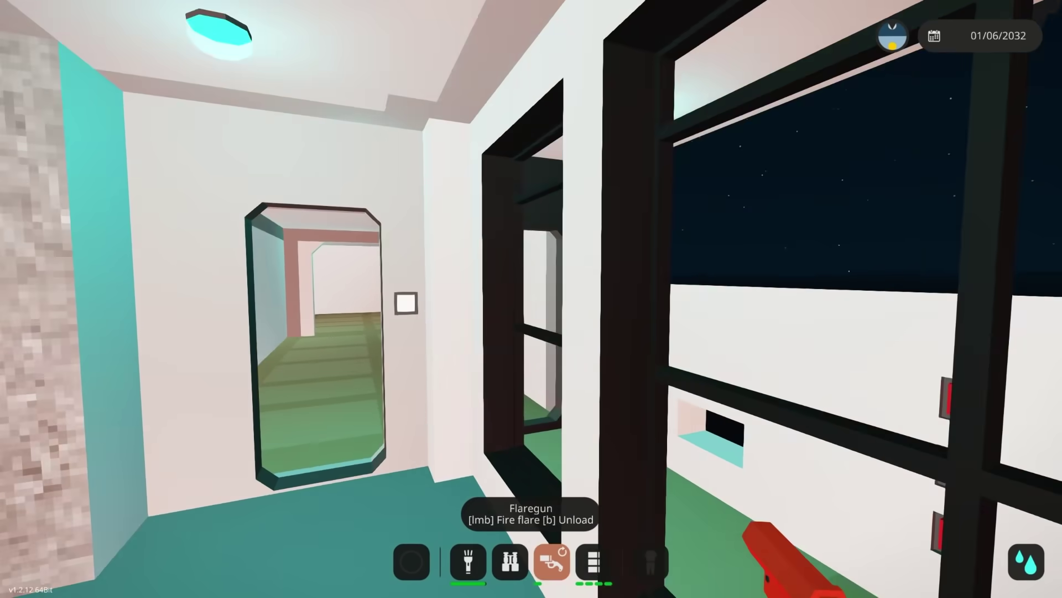
{"action": "key", "text": "w"}
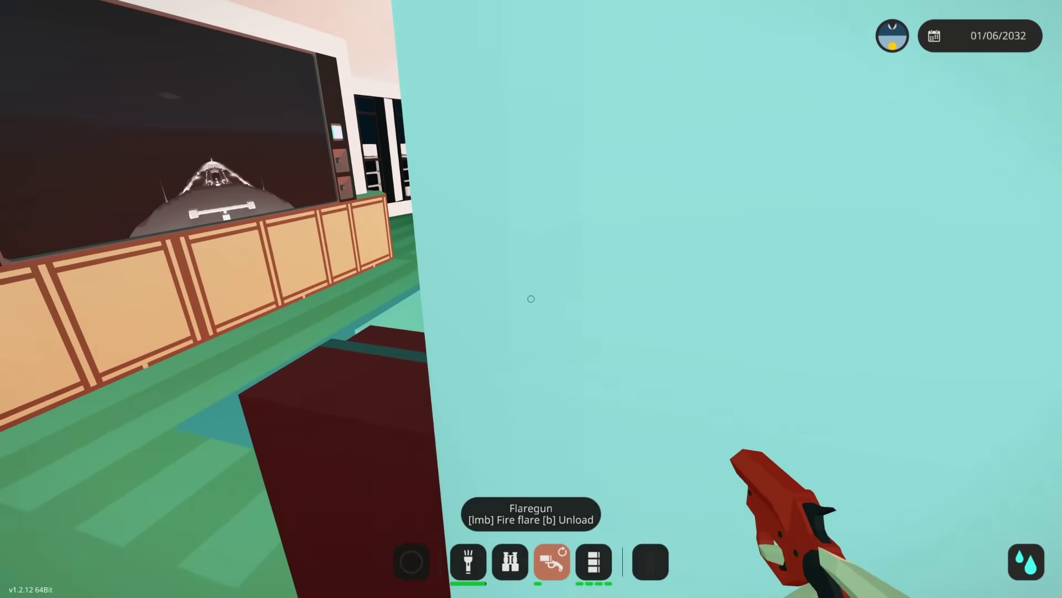
{"action": "key", "text": "w"}
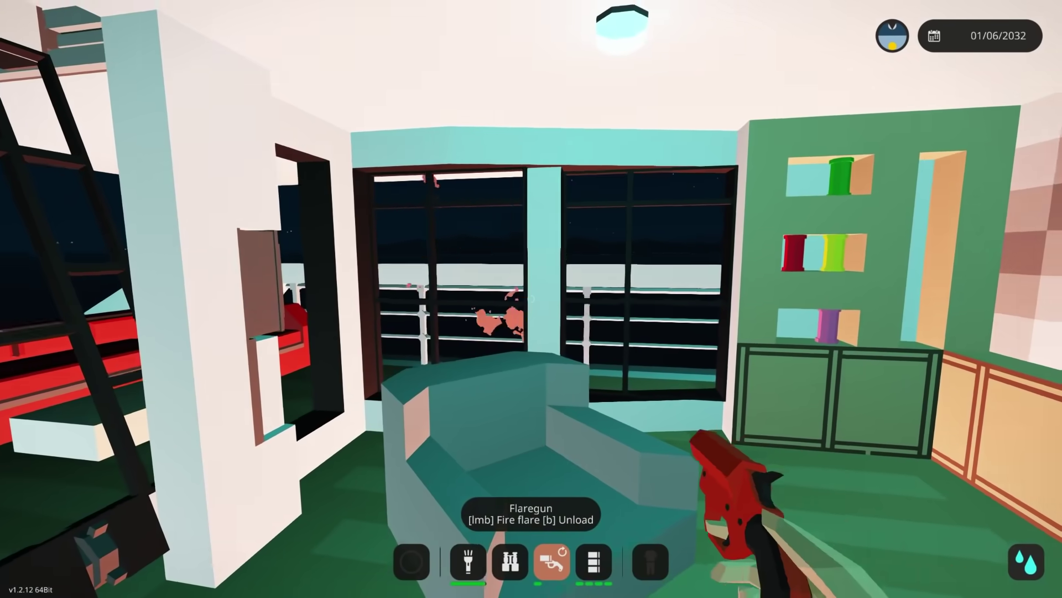
{"action": "key", "text": "w"}
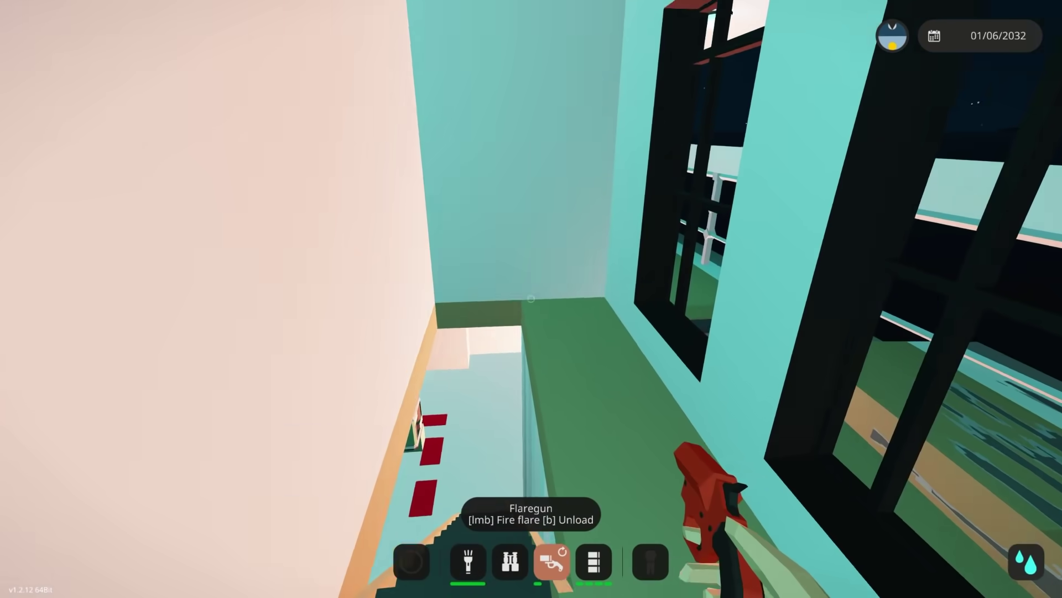
{"action": "key", "text": "w"}
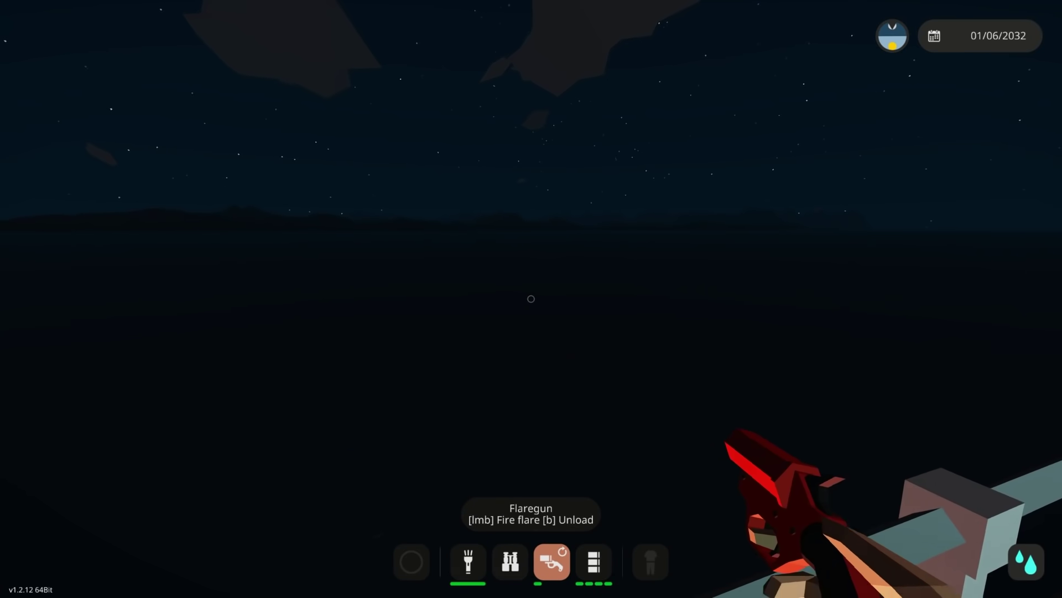
- Walk out on deck, reload with Flaregun Ammo and fire a red flare skyward
{"action": "key", "text": "w"}
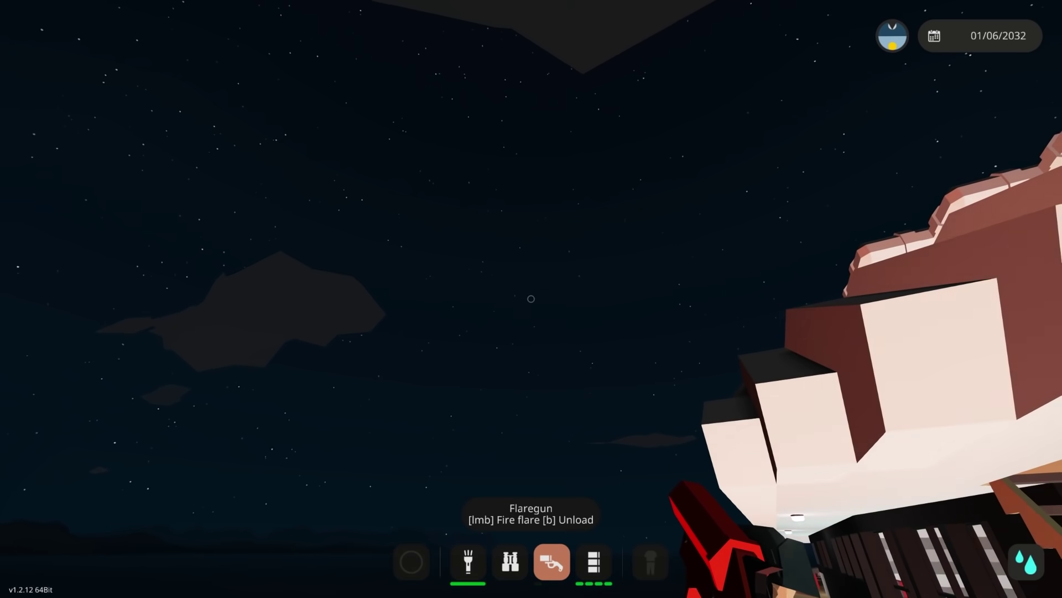
{"action": "key", "text": "w"}
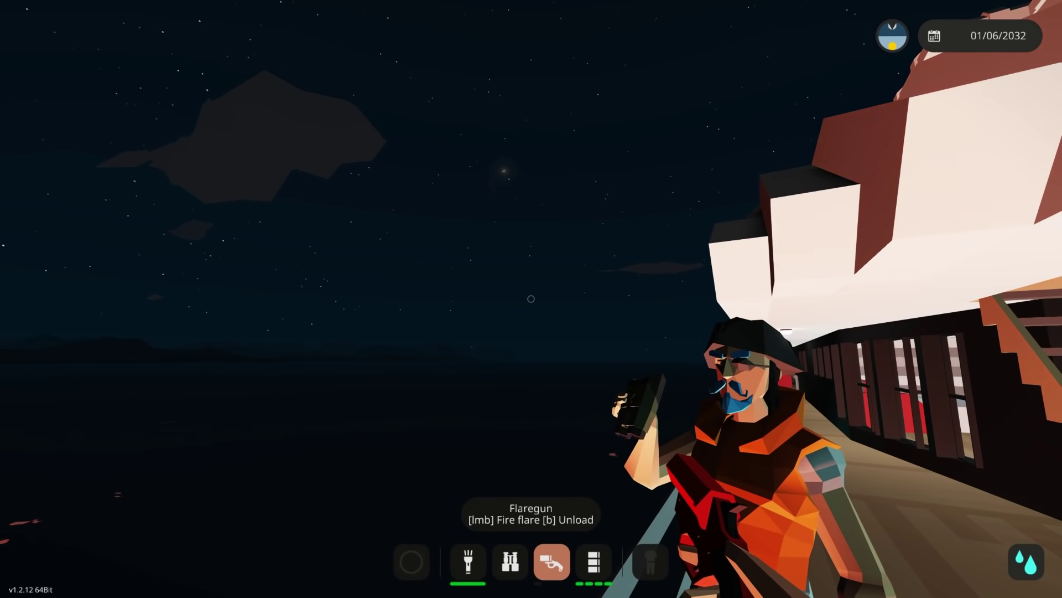
{"action": "key", "text": "a"}
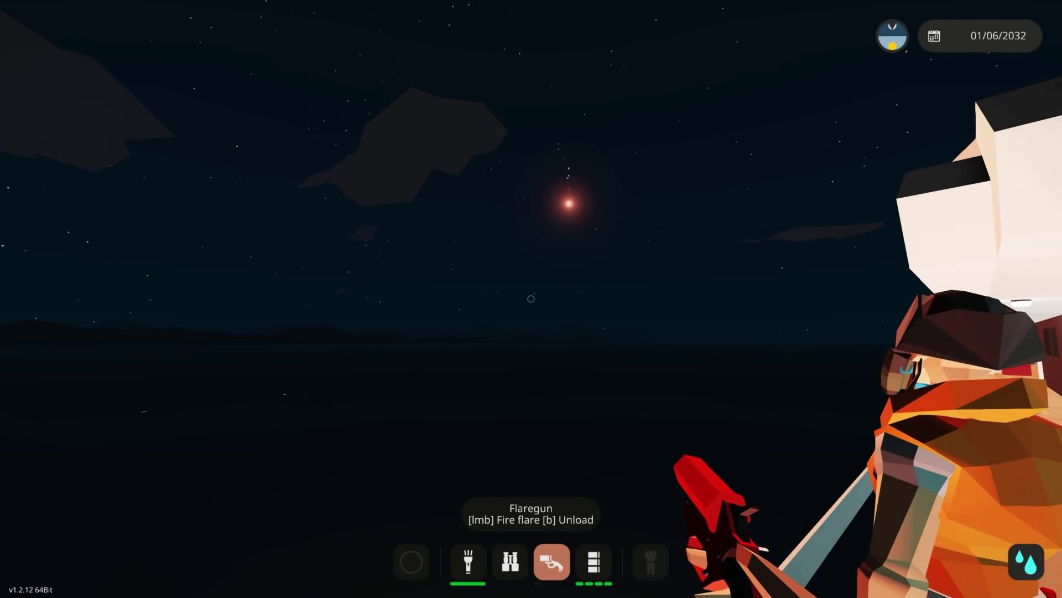
{"action": "left_click_drag", "start_coordinate": [532, 299], "coordinate": [167, 333]}
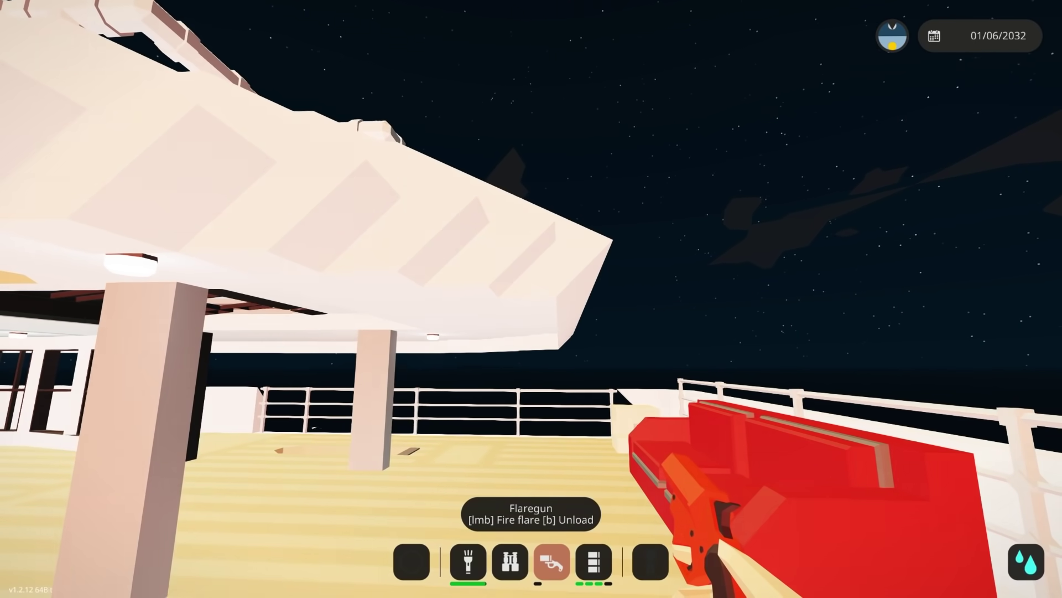
{"action": "key", "text": "5"}
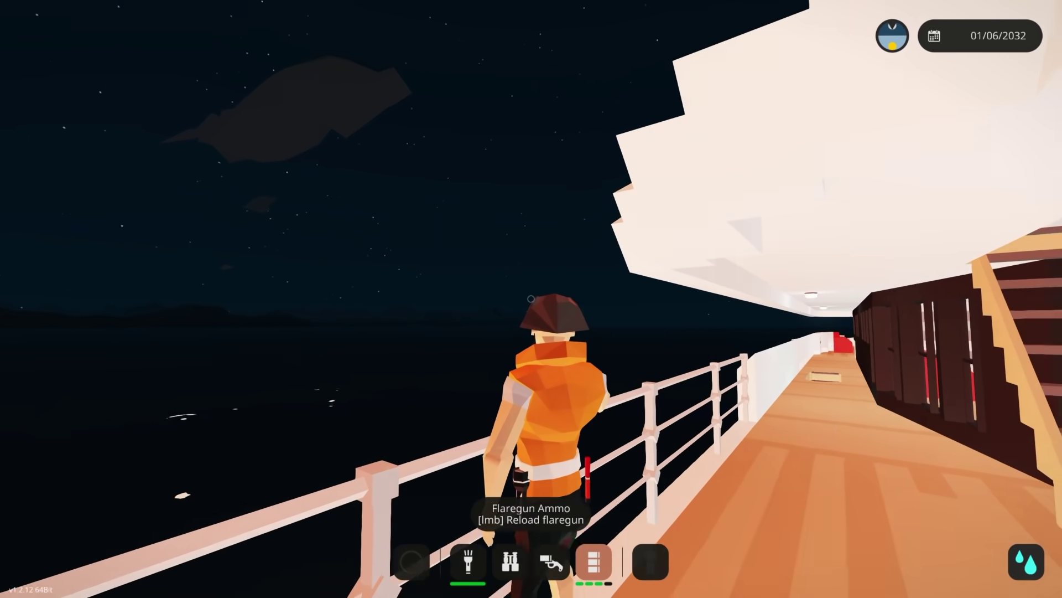
{"action": "key", "text": "w"}
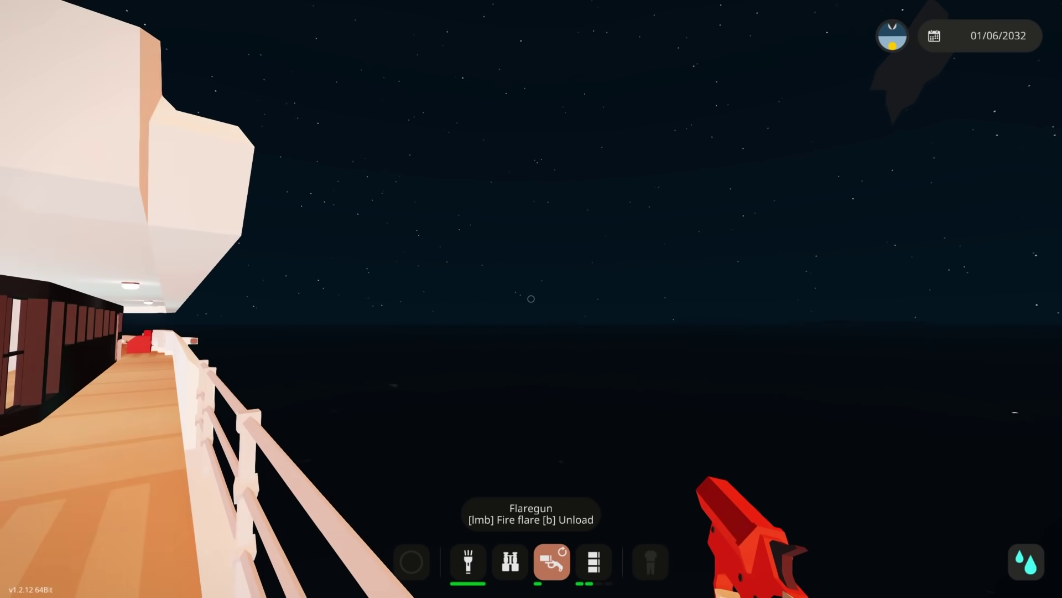
{"action": "left_click", "coordinate": [532, 299]}
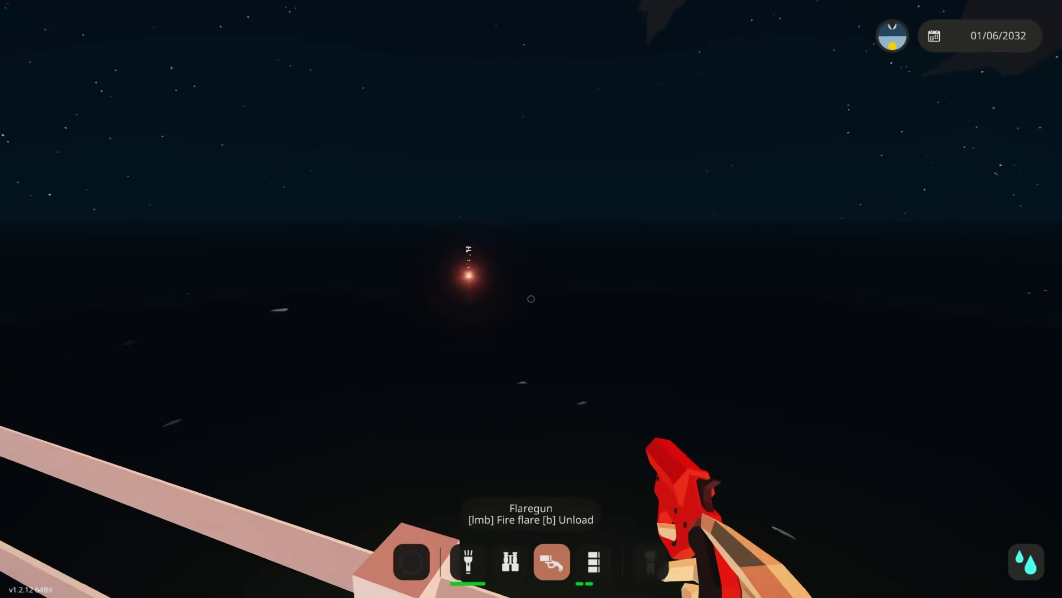
- Reload again and fire a second red flare from the bow
{"action": "key", "text": "w"}
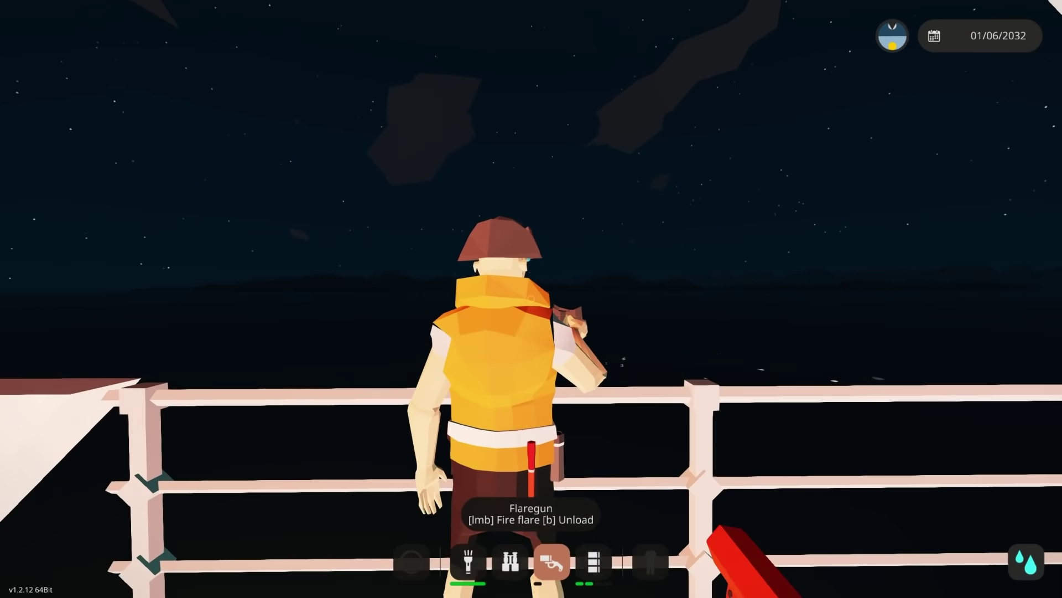
{"action": "key", "text": "5"}
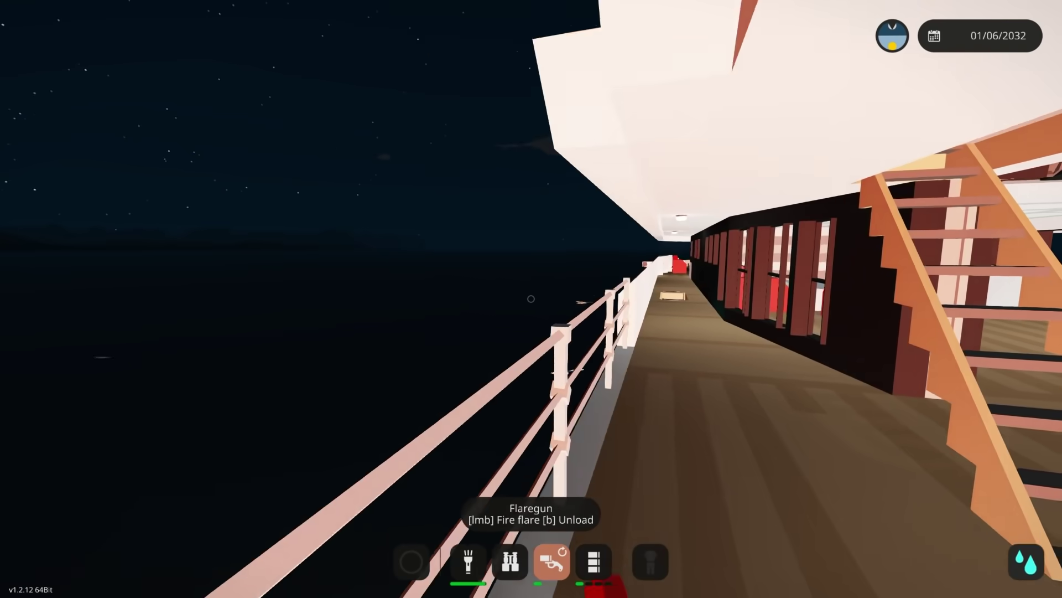
{"action": "key", "text": "w"}
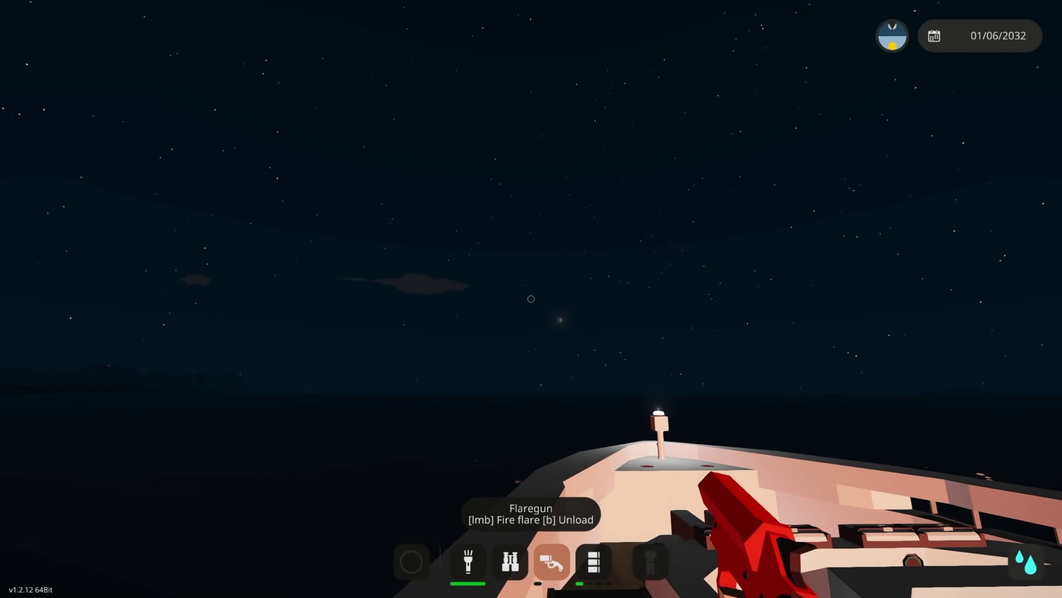
{"action": "left_click", "coordinate": [531, 298]}
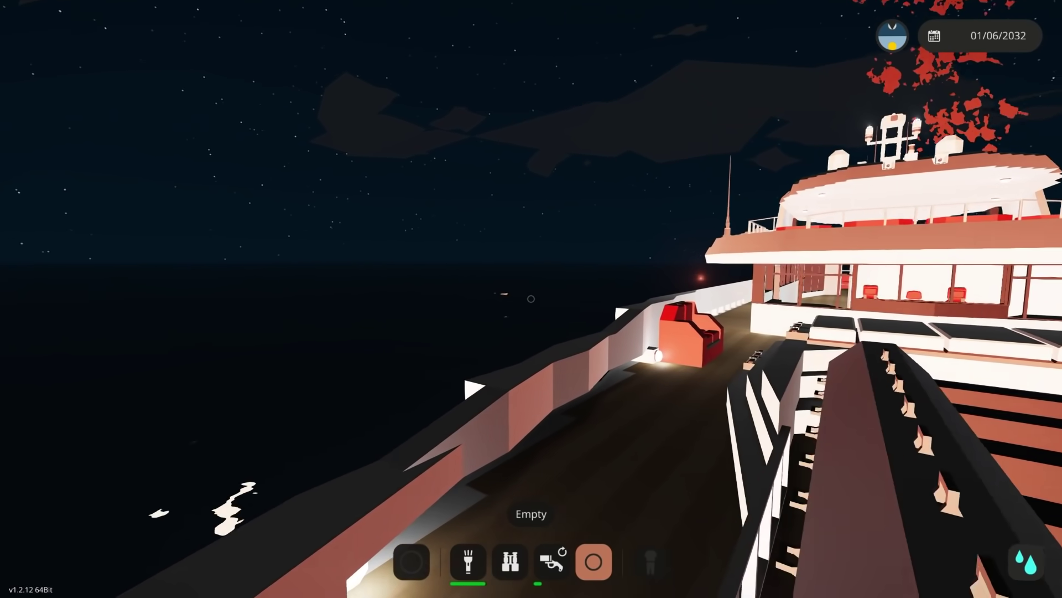
- Hold the binoculars, fire one more flare over the sea, then put the item away
{"action": "key", "text": "3"}
{"action": "key", "text": "w"}
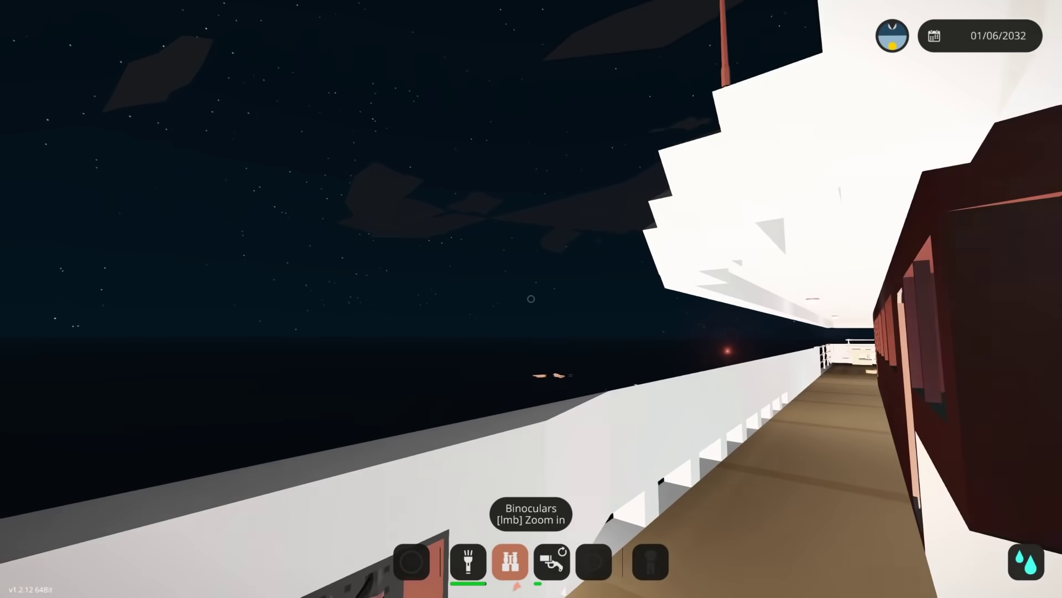
{"action": "key", "text": "4"}
{"action": "left_click", "coordinate": [531, 299]}
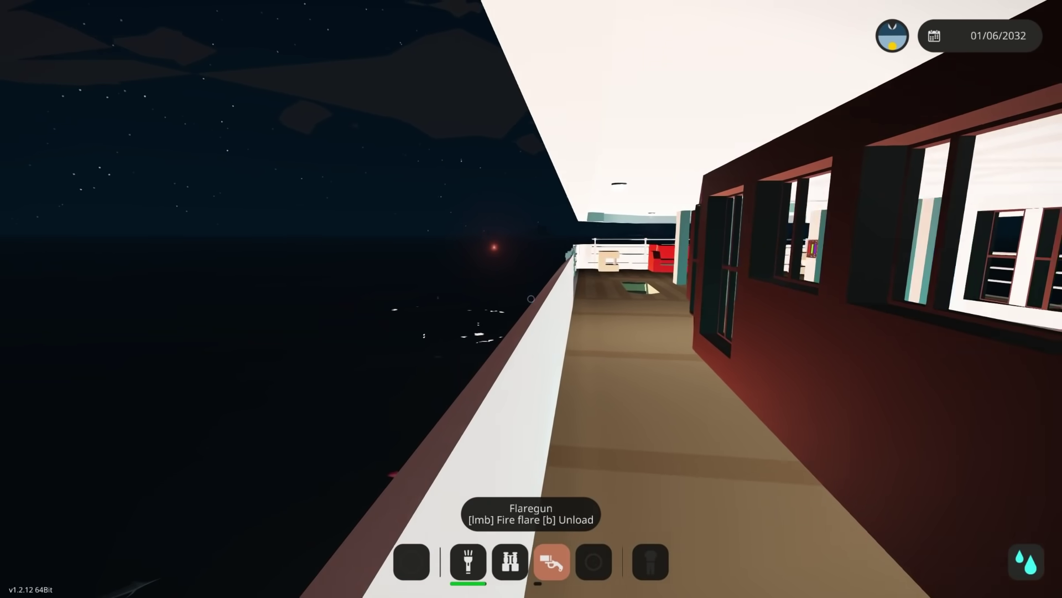
{"action": "key", "text": "5"}
{"action": "key", "text": "w"}
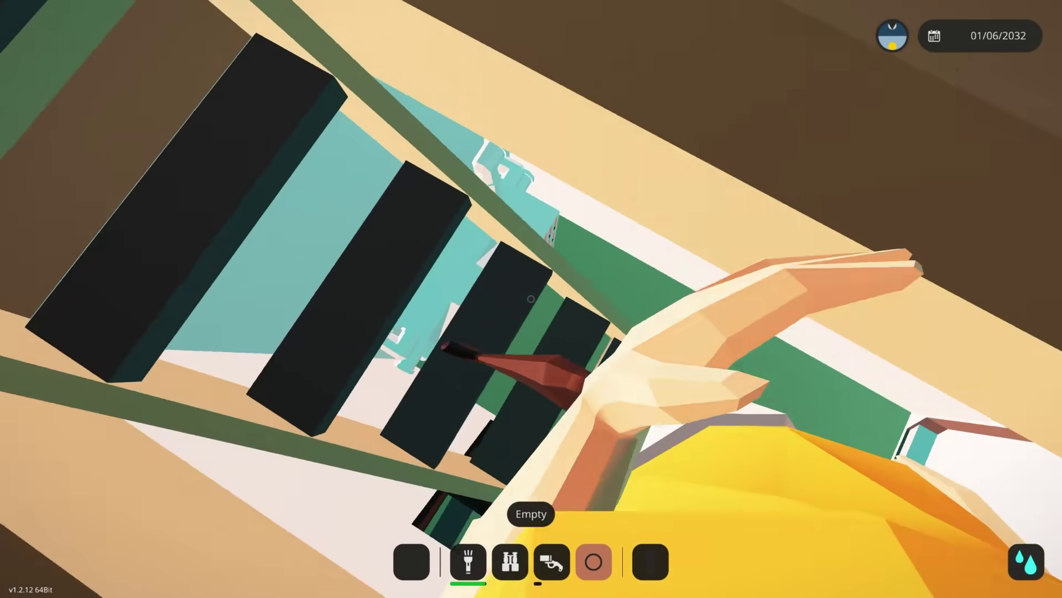
- Walk down through the lounge, kitchen and dining room into the machinery room
{"action": "key", "text": "w"}
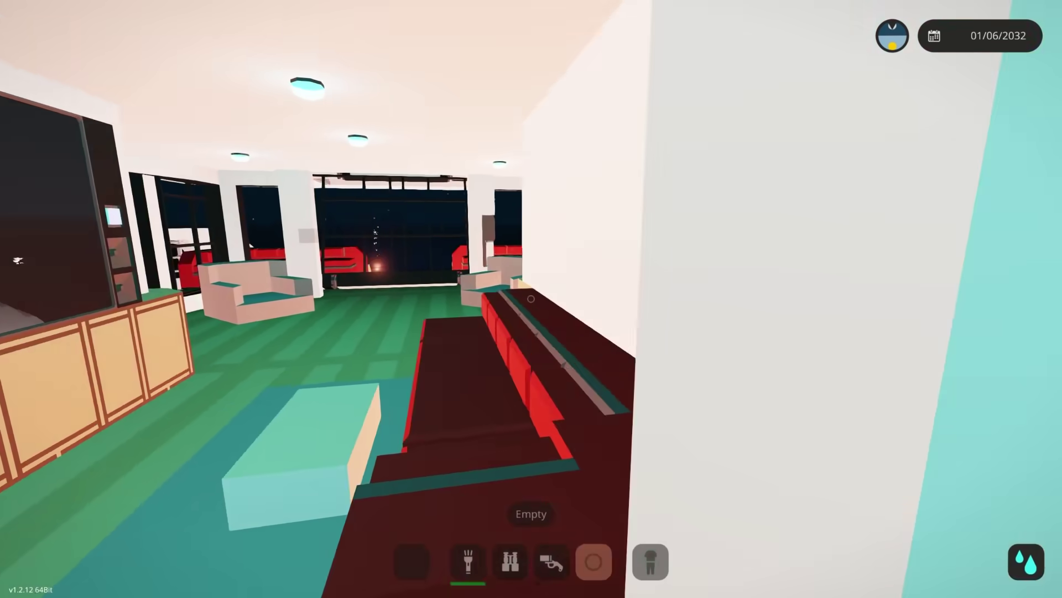
{"action": "key", "text": "w"}
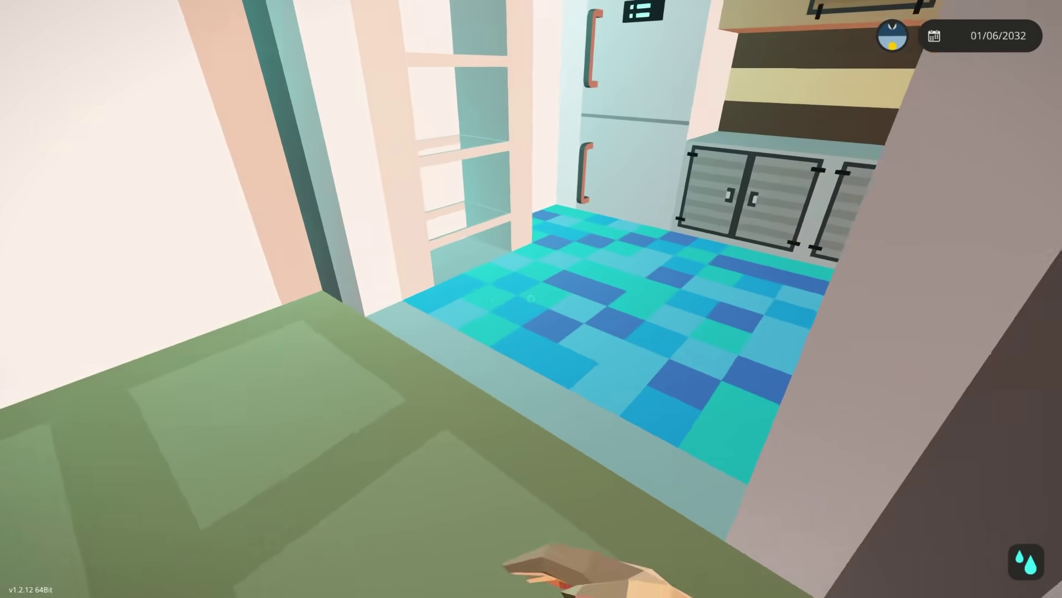
{"action": "key", "text": "w"}
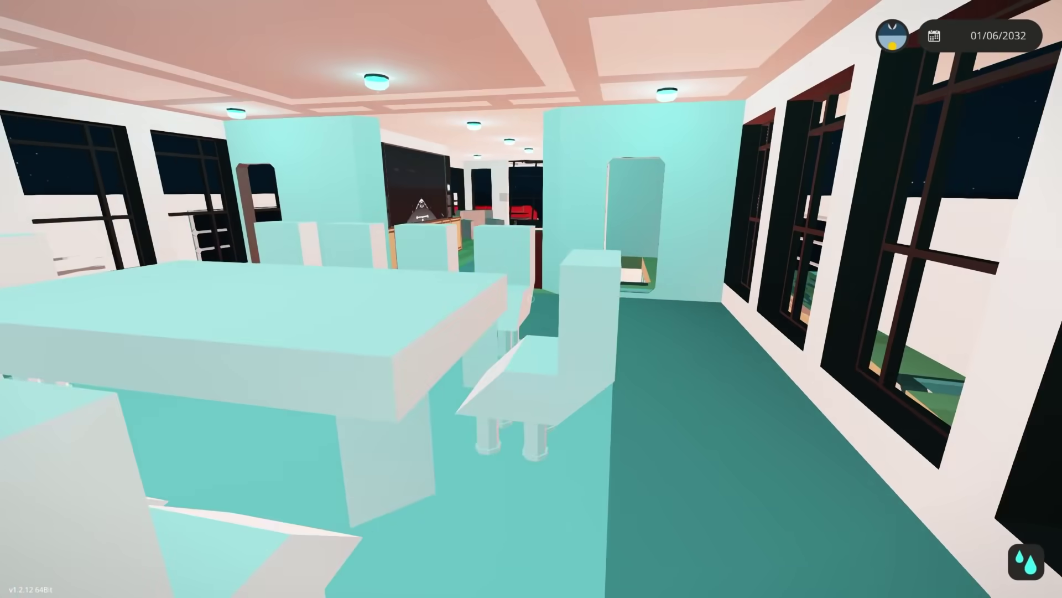
{"action": "key", "text": "w"}
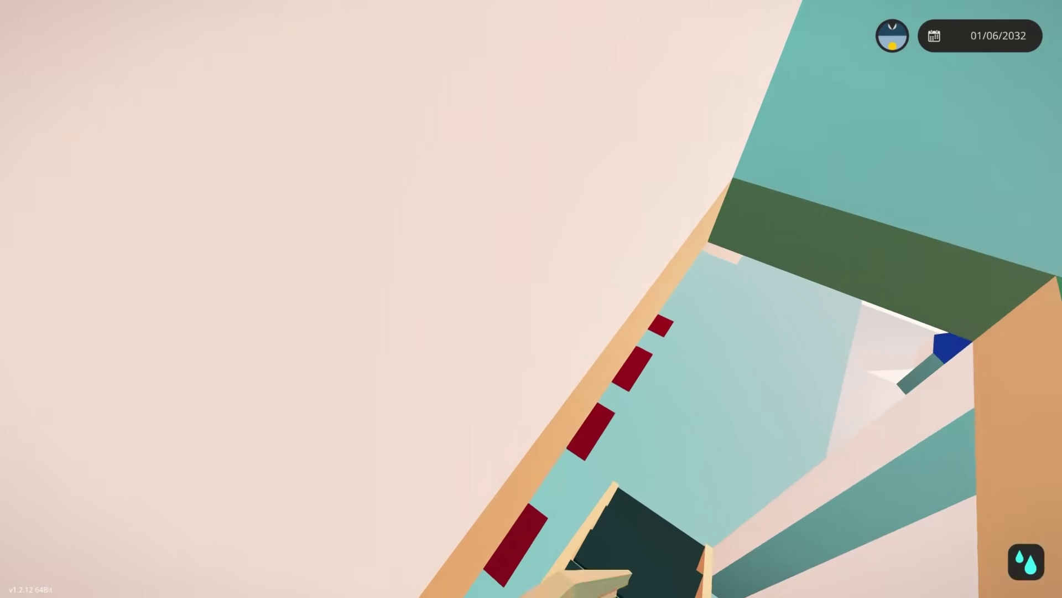
{"action": "key", "text": "w"}
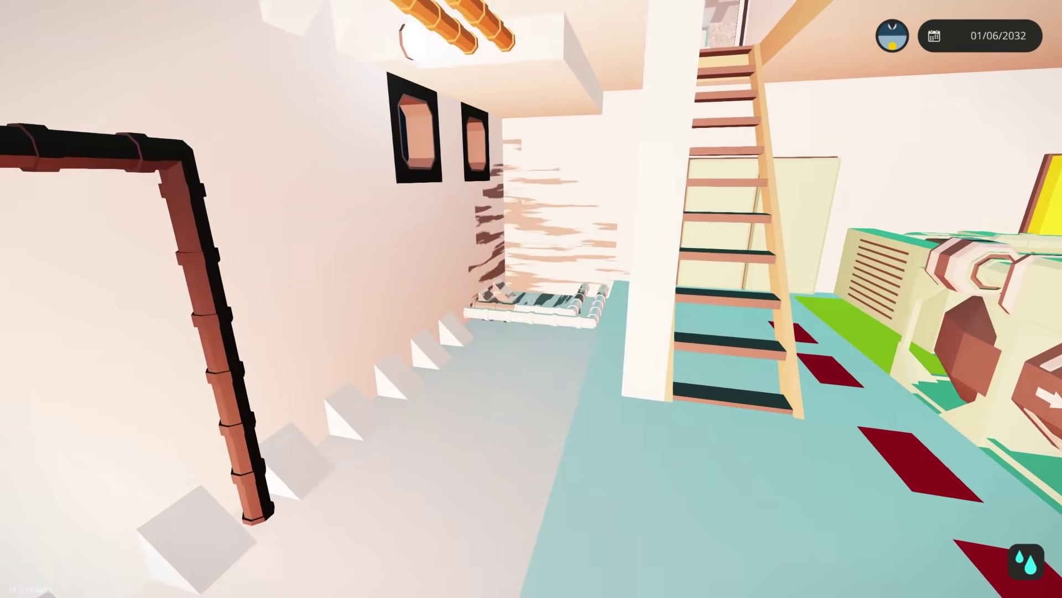
{"action": "key", "text": "w"}
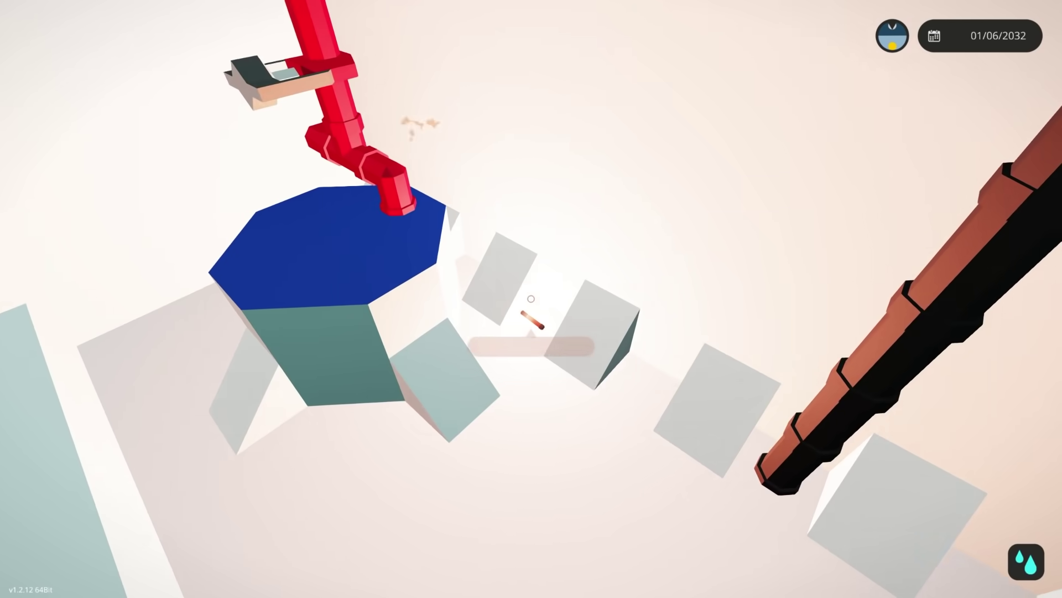
- Go past the yellow door through the gym, corridor and equipment room to the upper corridor
{"action": "key", "text": "w"}
{"action": "key", "text": "w"}
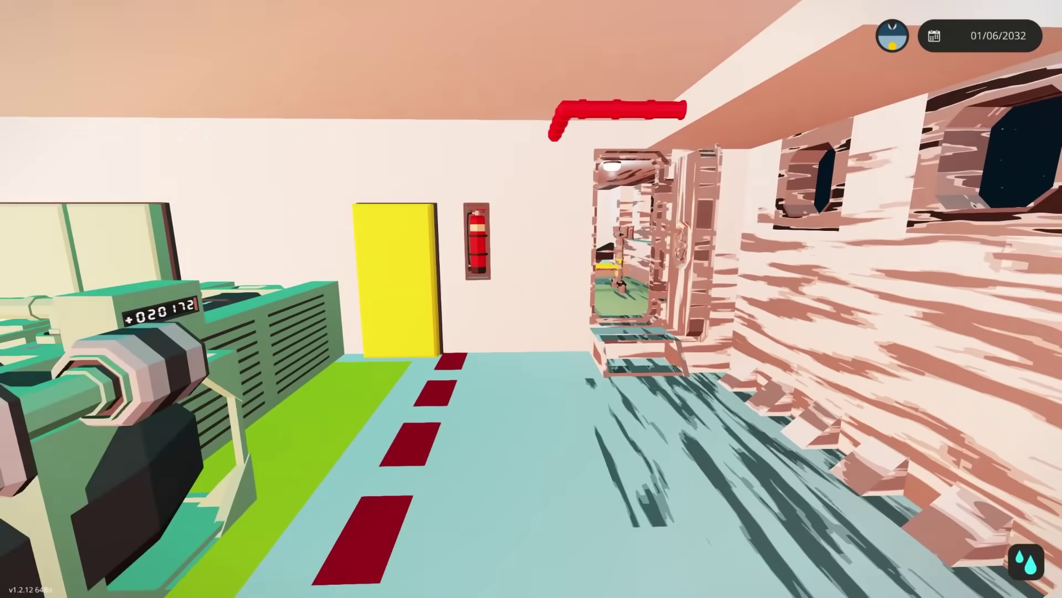
{"action": "key", "text": "w"}
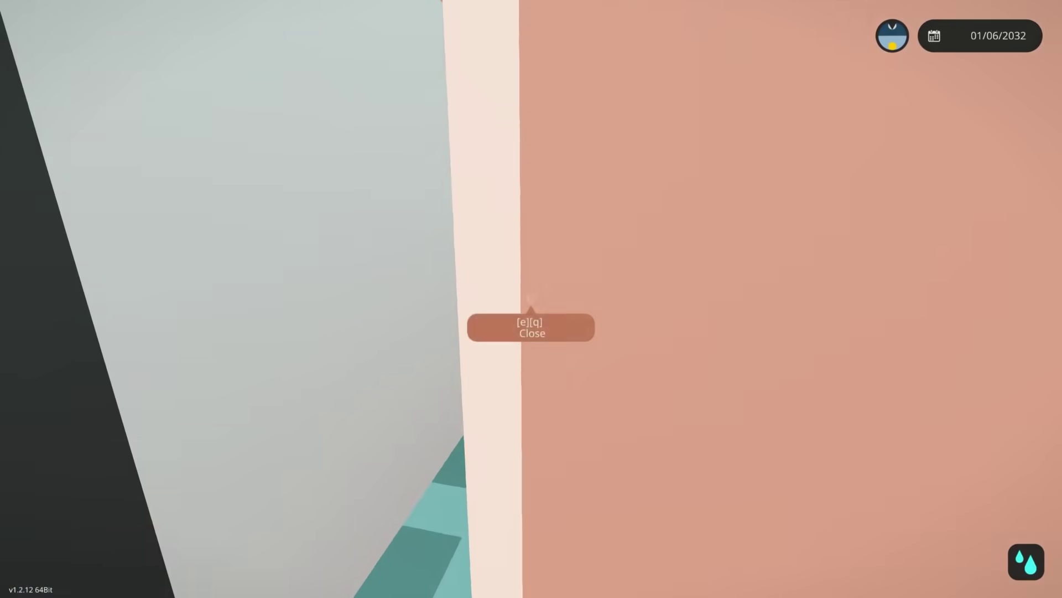
{"action": "key", "text": "w"}
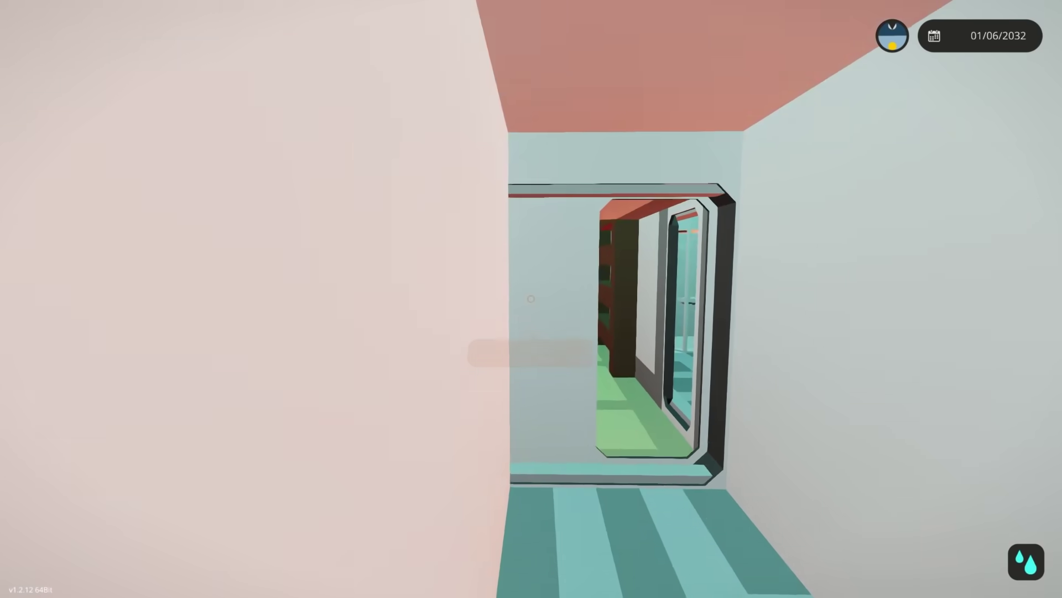
{"action": "key", "text": "w"}
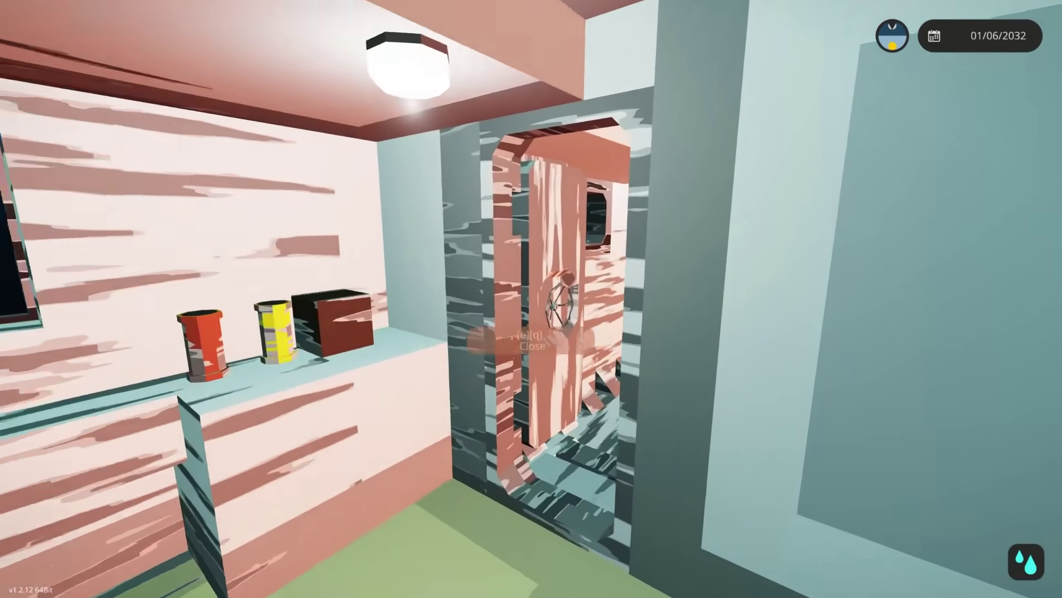
{"action": "key", "text": "w"}
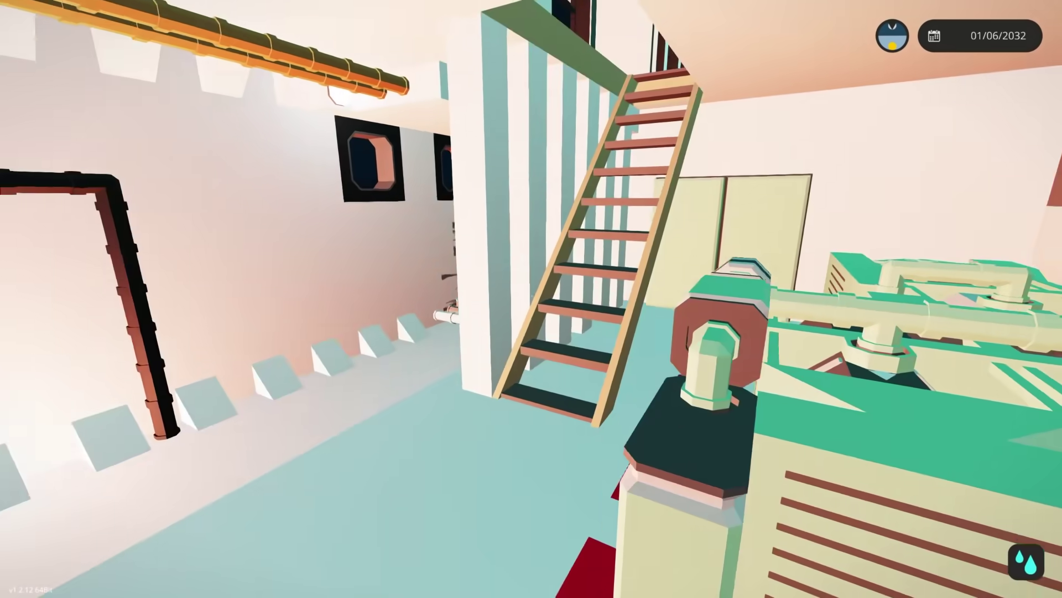
{"action": "key", "text": "w"}
- Walk across the deck and past the red sofas to the bridge, then sit at the helm
{"action": "key", "text": "w"}
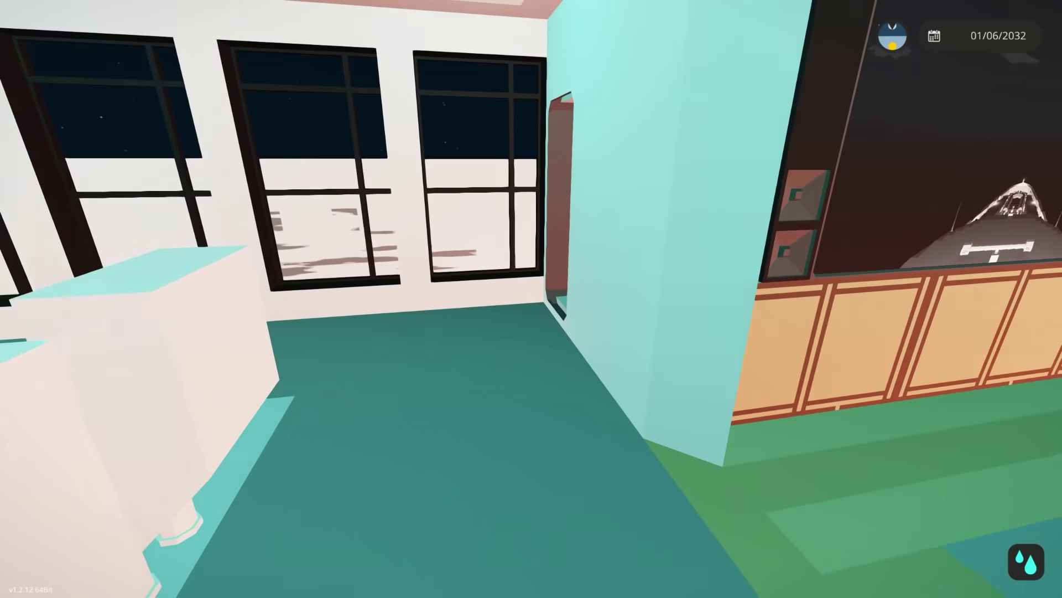
{"action": "key", "text": "w"}
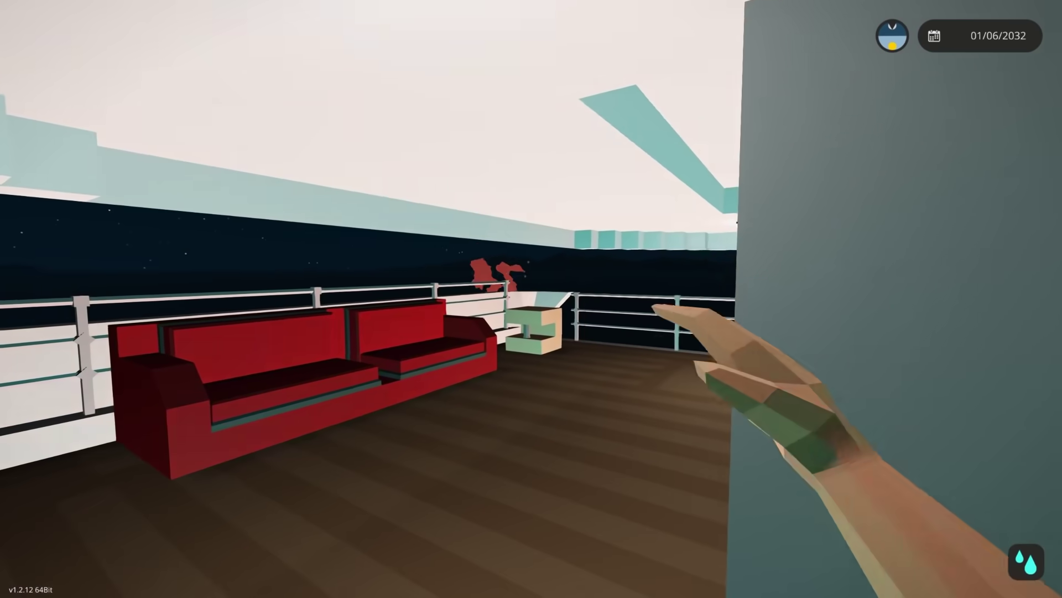
{"action": "key", "text": "w"}
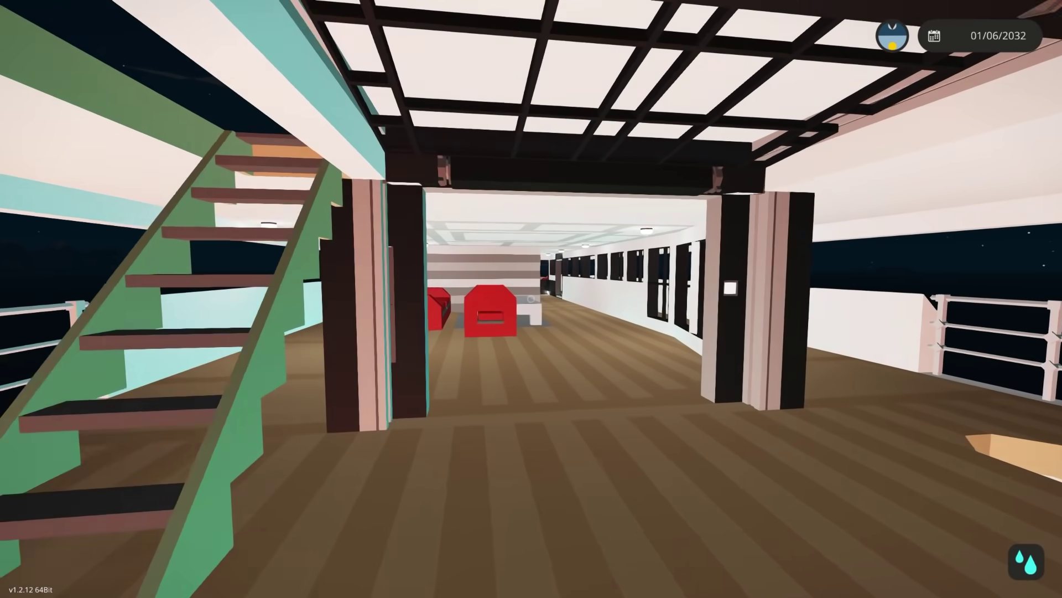
{"action": "key", "text": "w"}
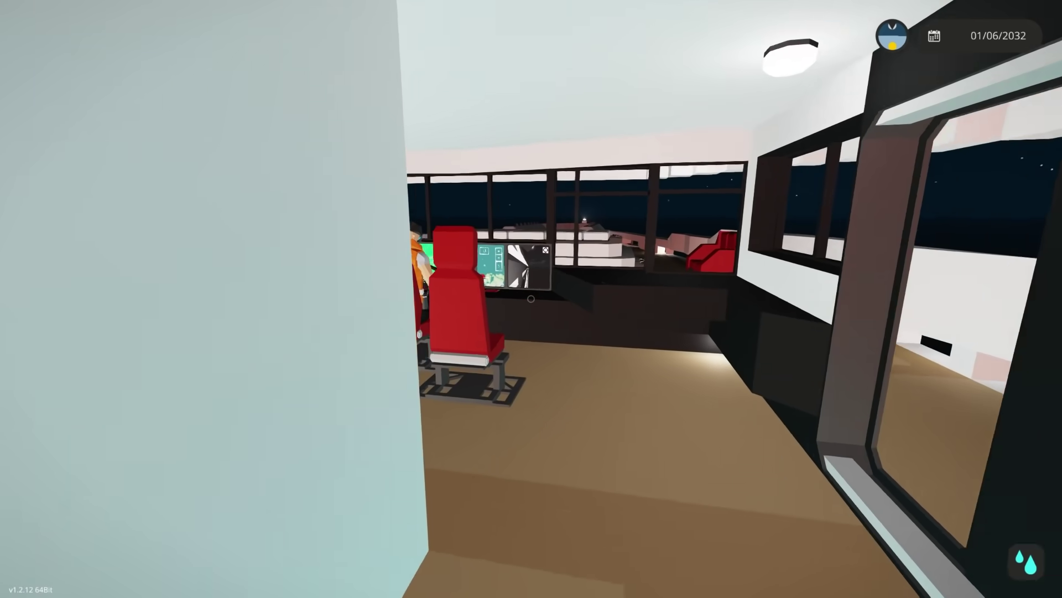
{"action": "key", "text": "e"}
{"action": "key", "text": "e"}
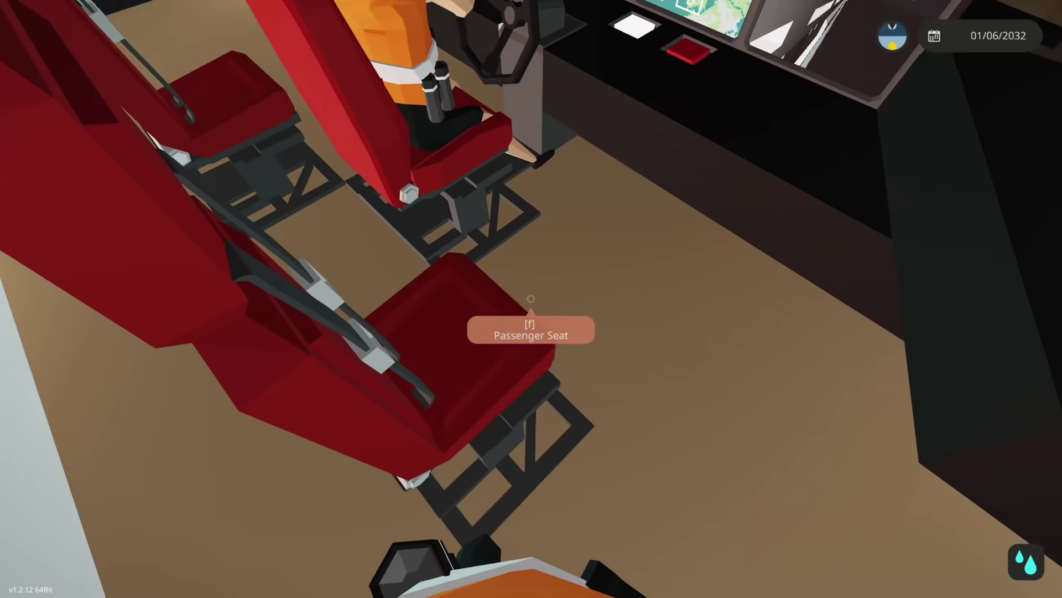
- View the yacht from outside, orbiting past its front quarter, stern and side
{"action": "key", "text": "Tab"}
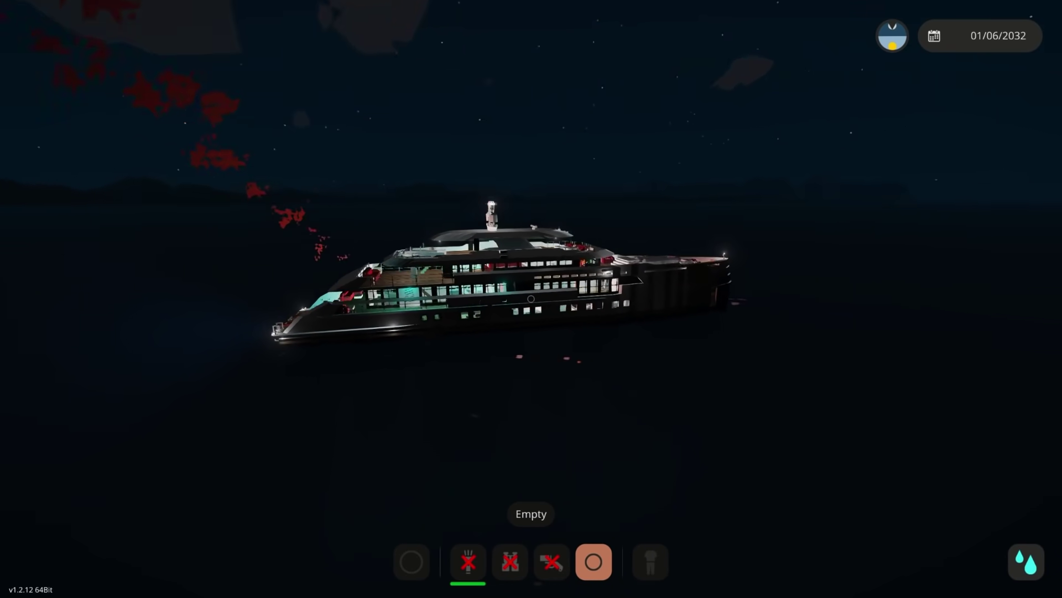
{"action": "left_click_drag", "start_coordinate": [664, 299], "coordinate": [415, 299]}
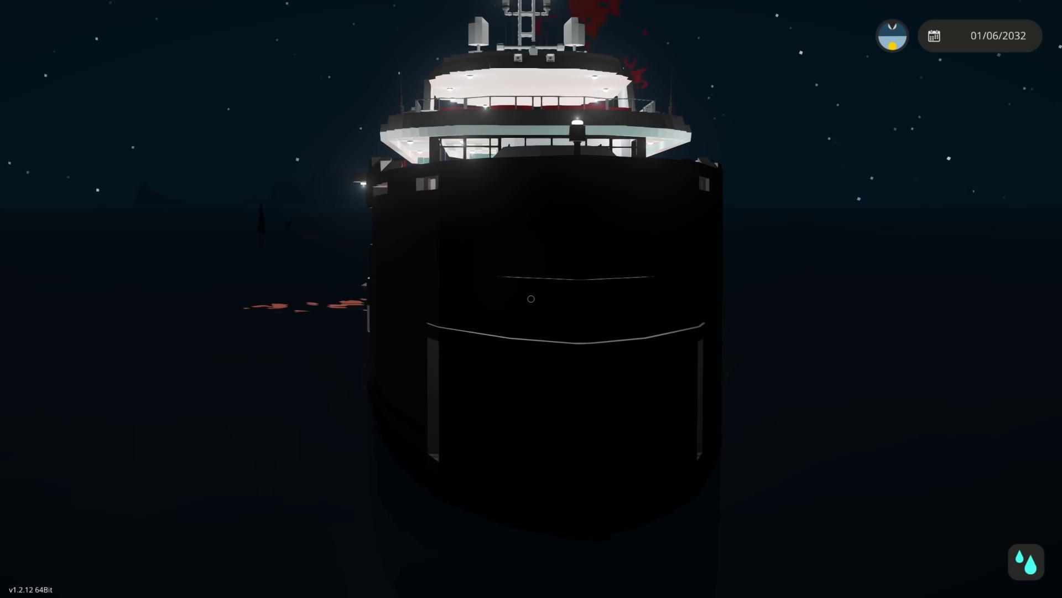
{"action": "scroll", "coordinate": [532, 299], "scroll_direction": "down", "scroll_amount": 5}
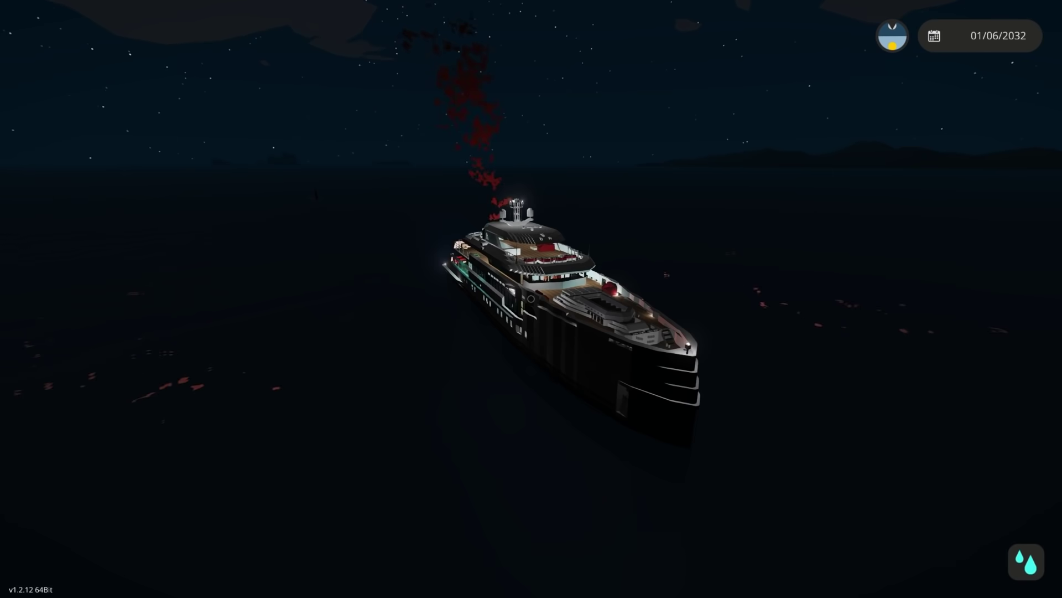
{"action": "scroll", "coordinate": [531, 299], "scroll_direction": "up", "scroll_amount": 3}
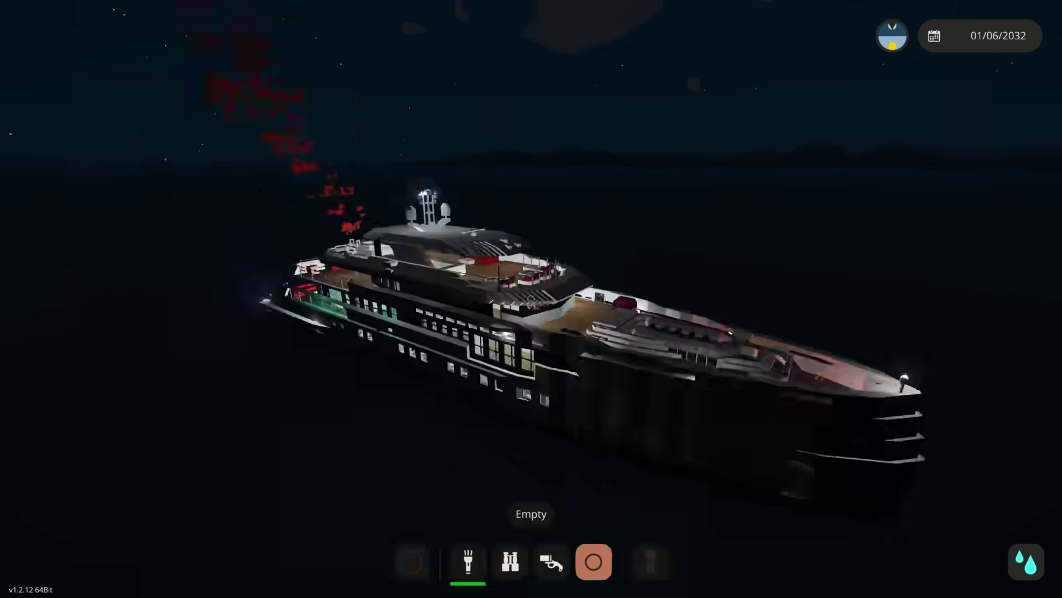
{"action": "scroll", "coordinate": [531, 299], "scroll_direction": "up", "scroll_amount": 3}
{"action": "scroll", "coordinate": [531, 299], "scroll_direction": "up", "scroll_amount": 3}
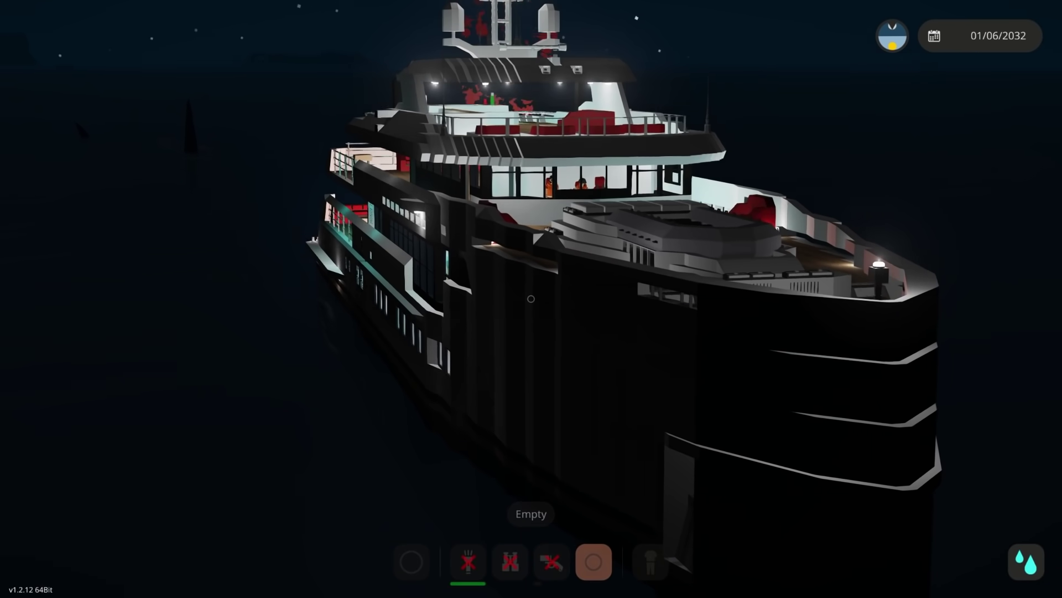
{"action": "scroll", "coordinate": [532, 299], "scroll_direction": "up", "scroll_amount": 3}
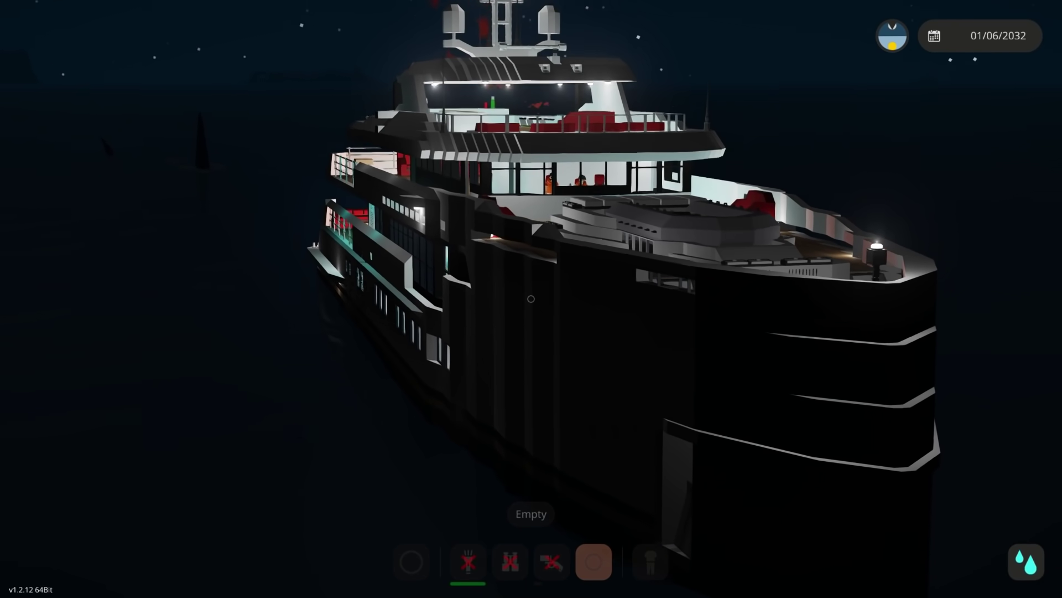
{"action": "scroll", "coordinate": [531, 299], "scroll_direction": "up", "scroll_amount": 3}
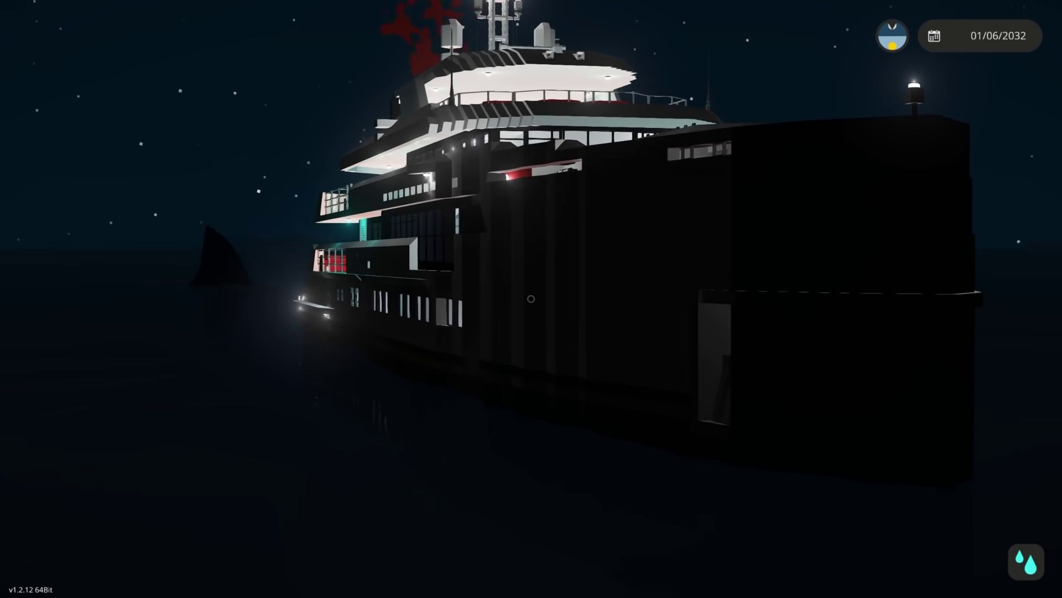
{"action": "left_click_drag", "start_coordinate": [531, 298], "coordinate": [532, 250]}
{"action": "scroll", "coordinate": [531, 298], "scroll_direction": "down", "scroll_amount": 5}
{"action": "left_click_drag", "start_coordinate": [532, 299], "coordinate": [332, 216]}
{"action": "key", "text": "v"}
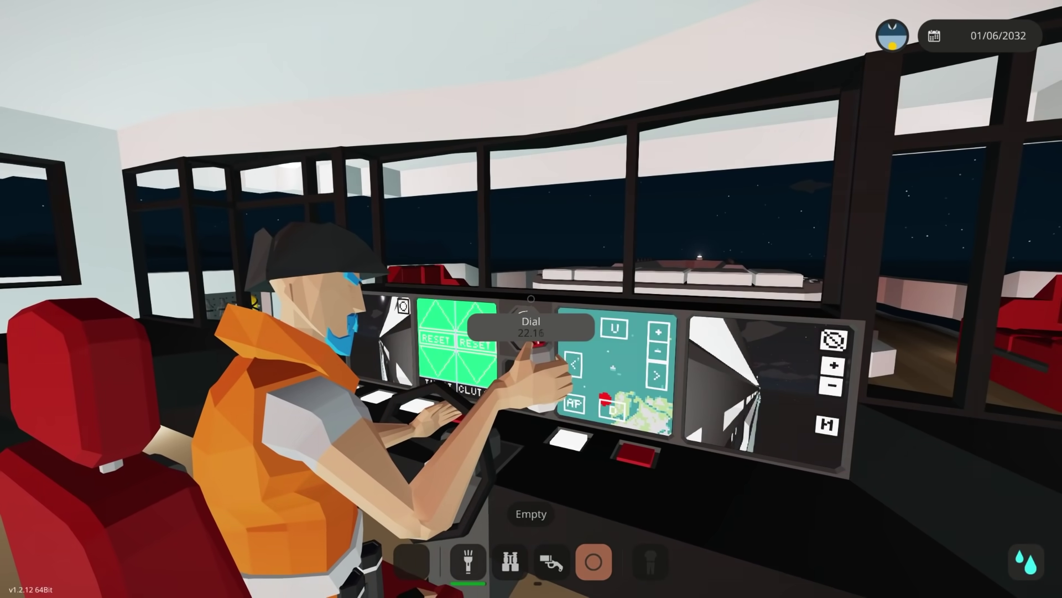
{"action": "key", "text": "v"}
{"action": "left_click_drag", "start_coordinate": [532, 298], "coordinate": [415, 299]}
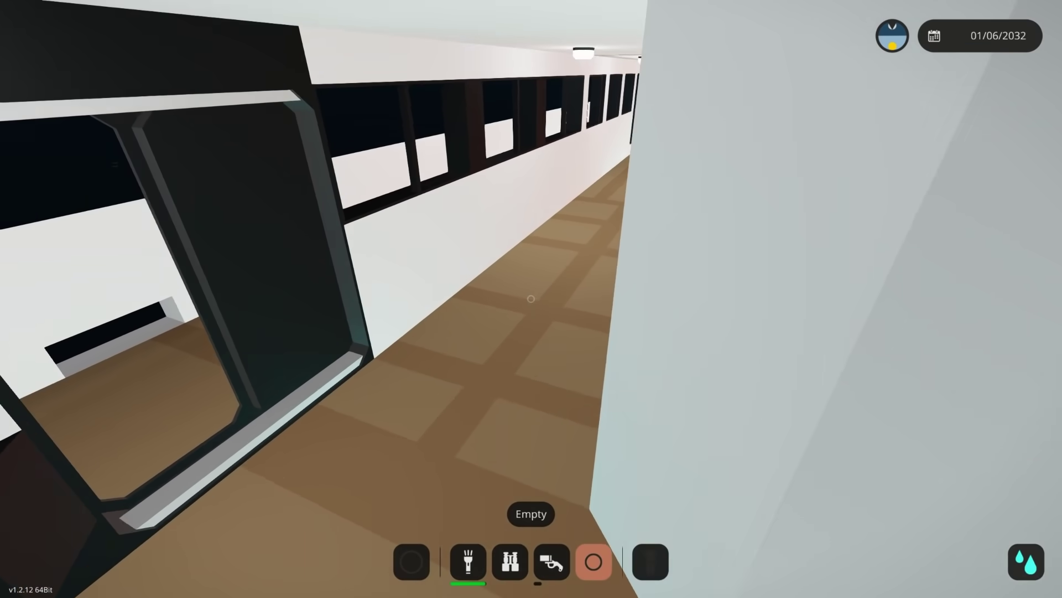
- Walk from the lounge past the red sofa, through the doorway and around the dark deck structure
{"action": "key", "text": "w"}
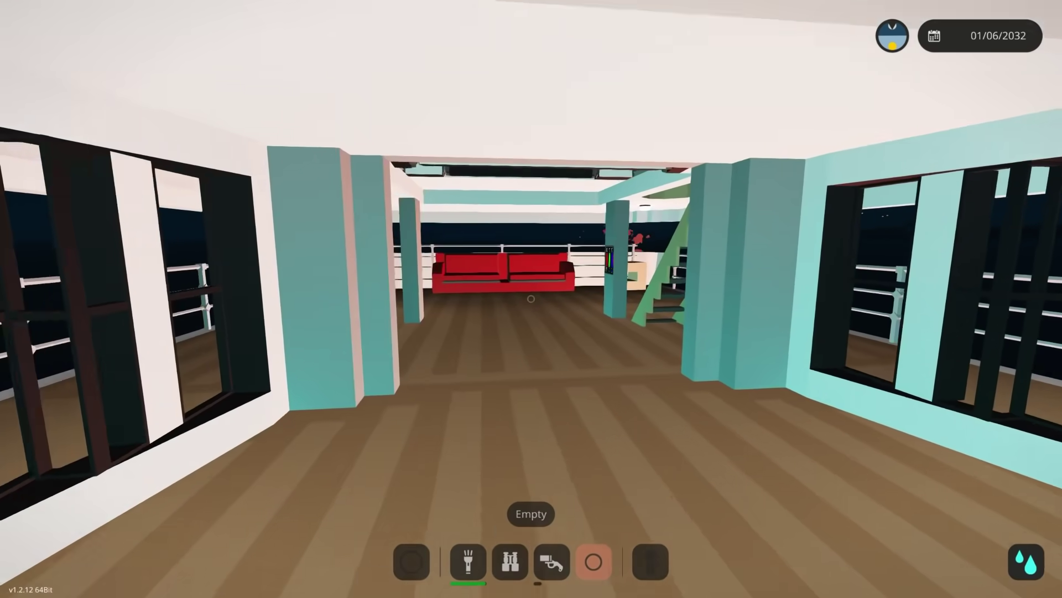
{"action": "key", "text": "w"}
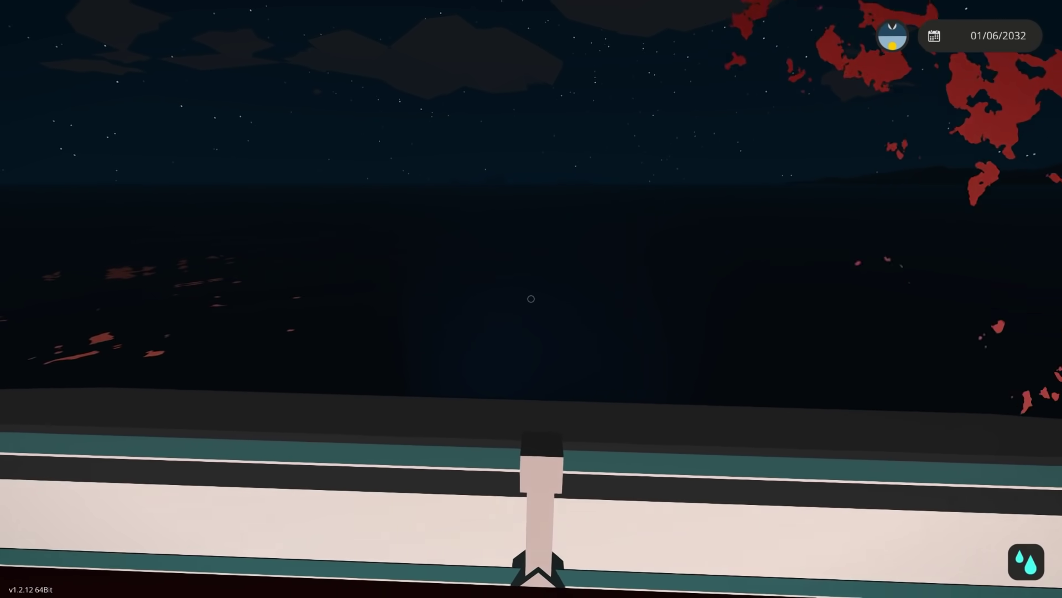
{"action": "key", "text": "w"}
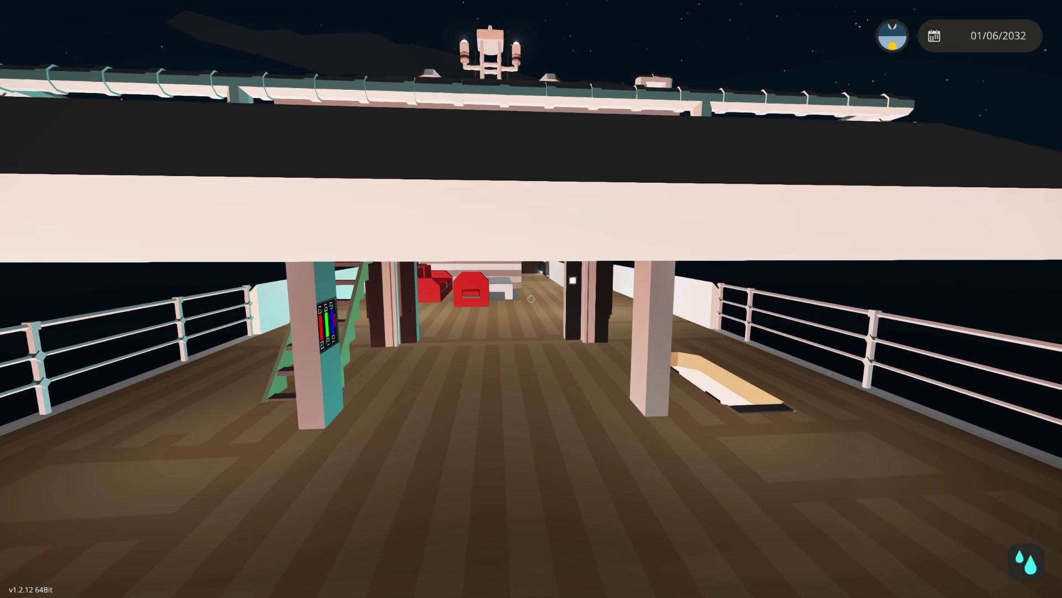
{"action": "key", "text": "w"}
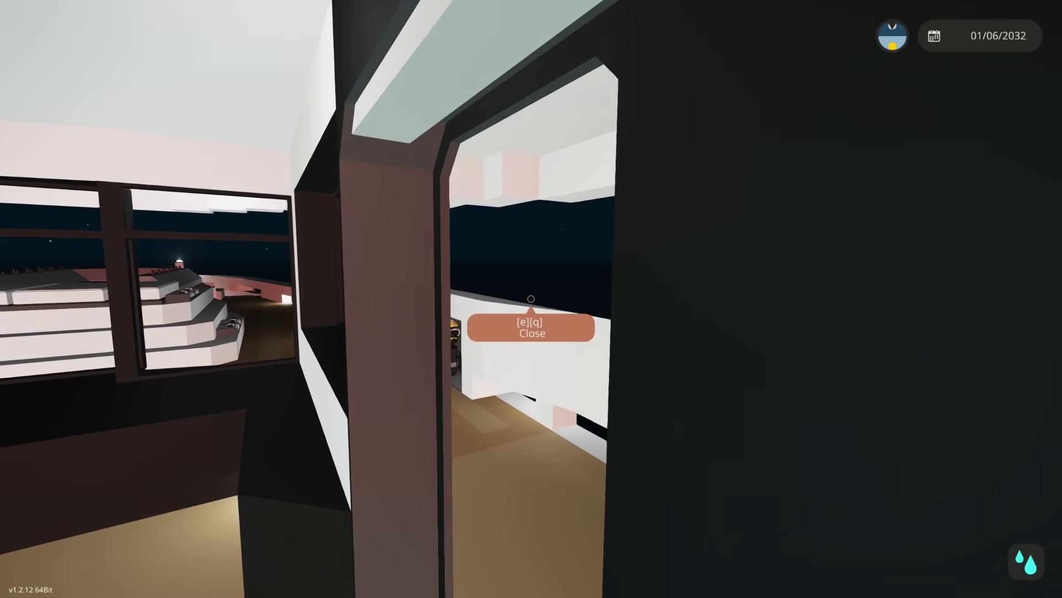
{"action": "key", "text": "w"}
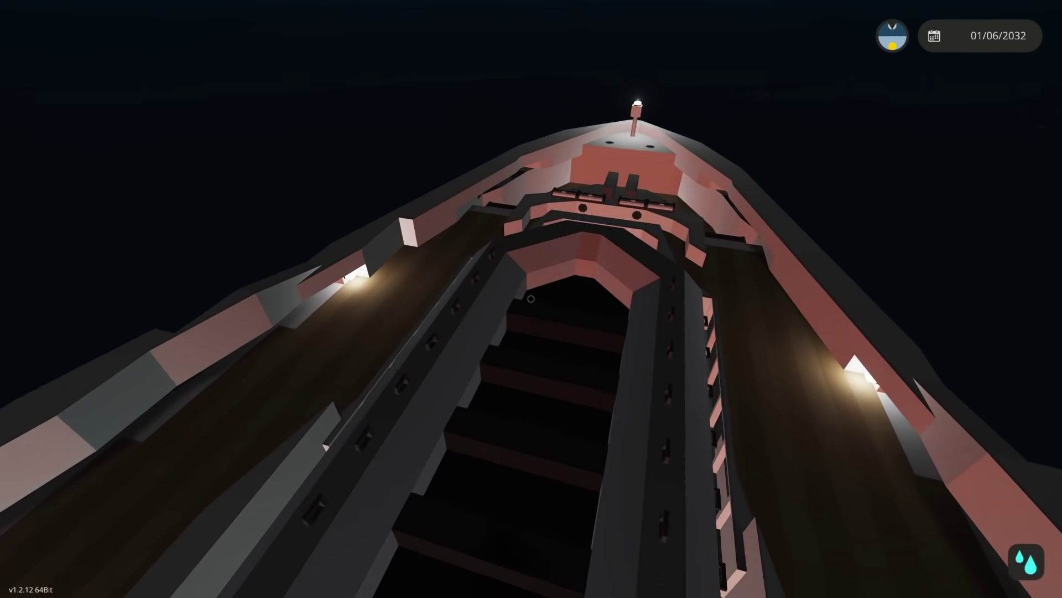
{"action": "key", "text": "w"}
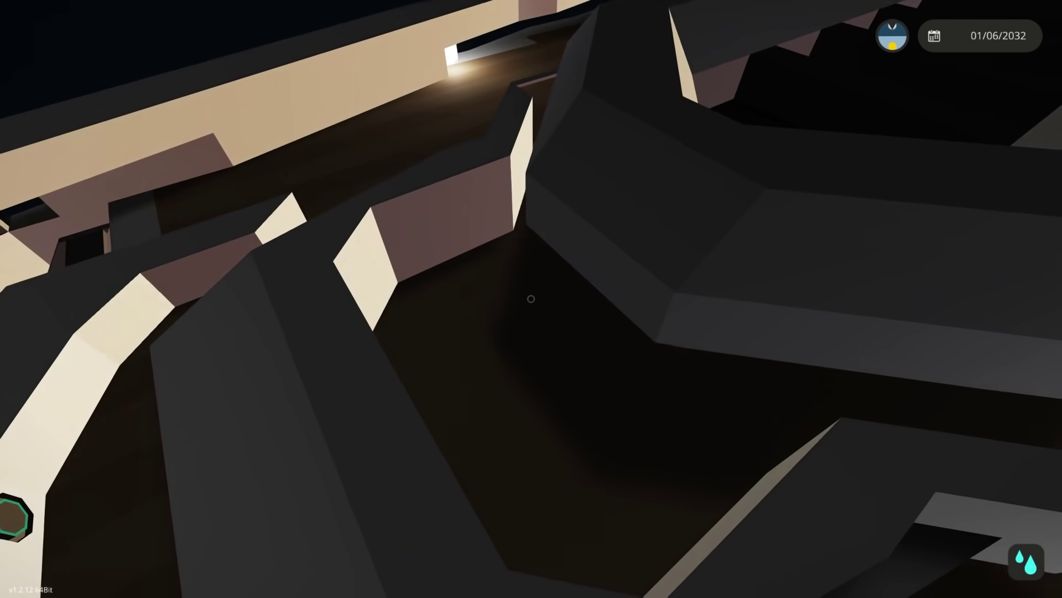
{"action": "key", "text": "w"}
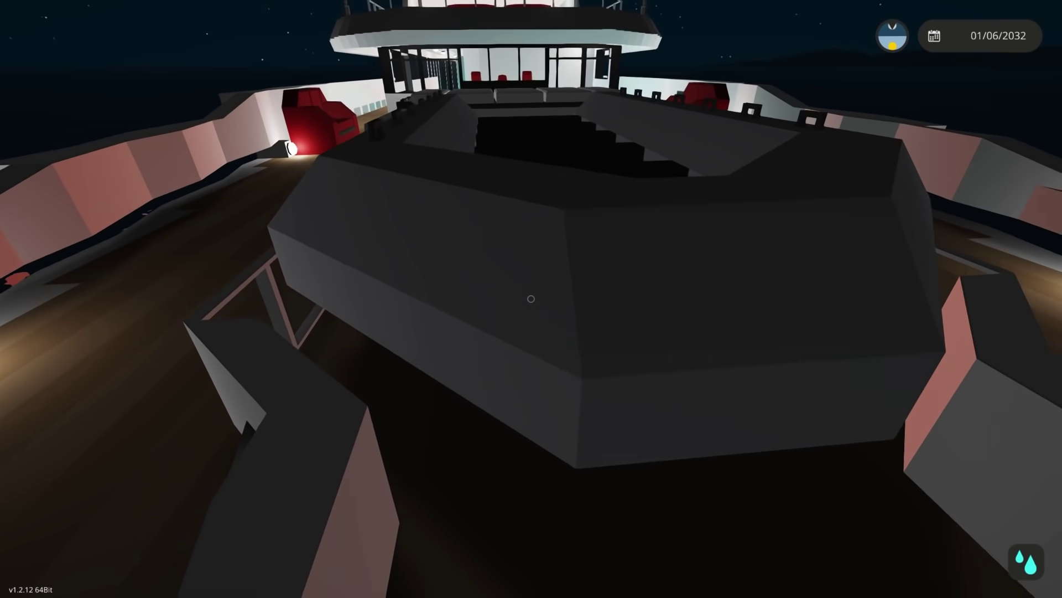
{"action": "key", "text": "w"}
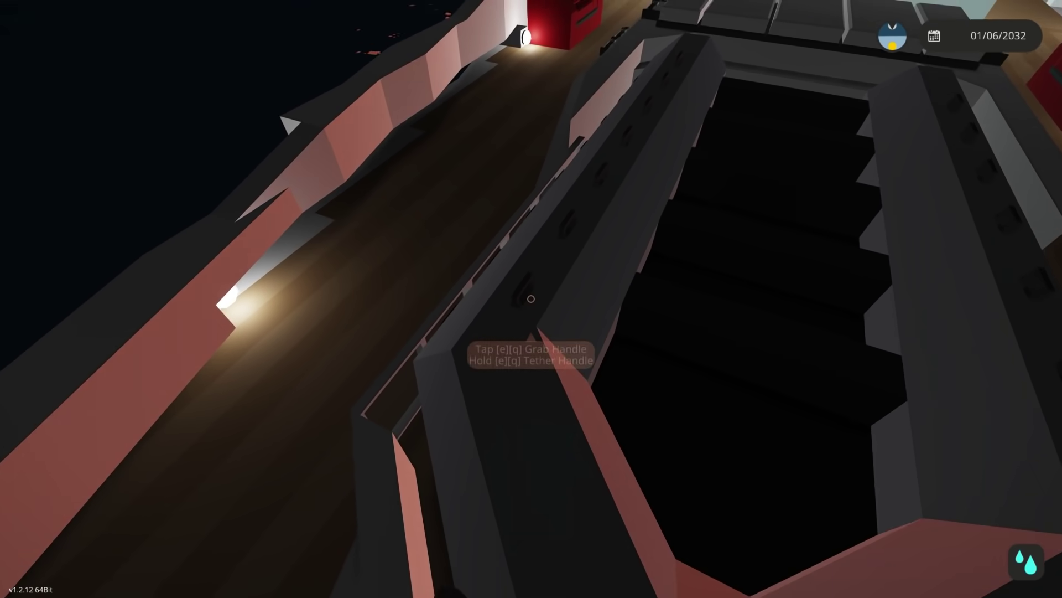
- Follow the walkway past the windowed structure and red seat onto the yacht's bow
{"action": "key", "text": "e"}
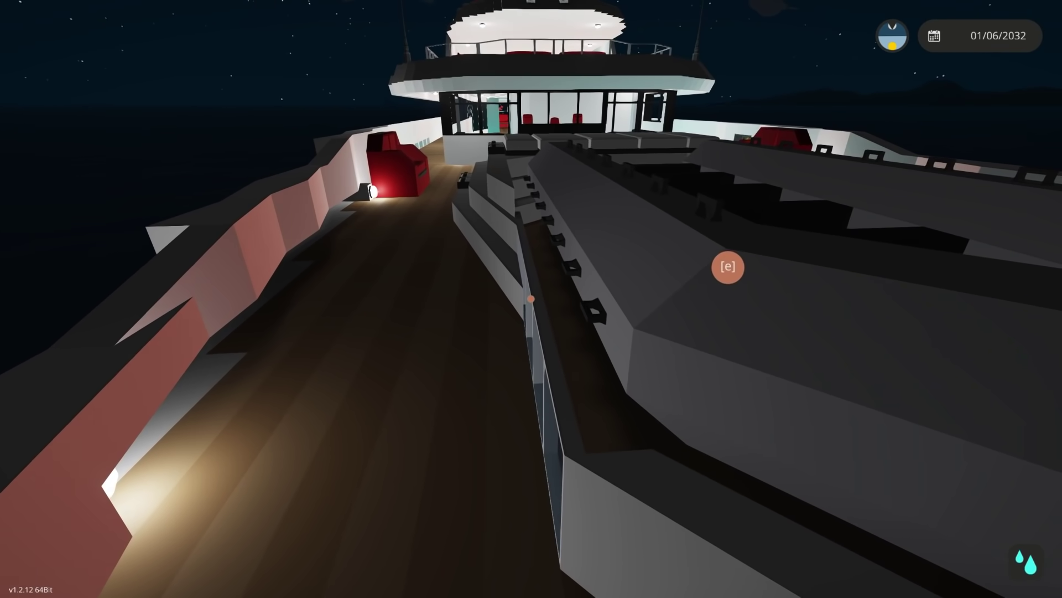
{"action": "key", "text": "w"}
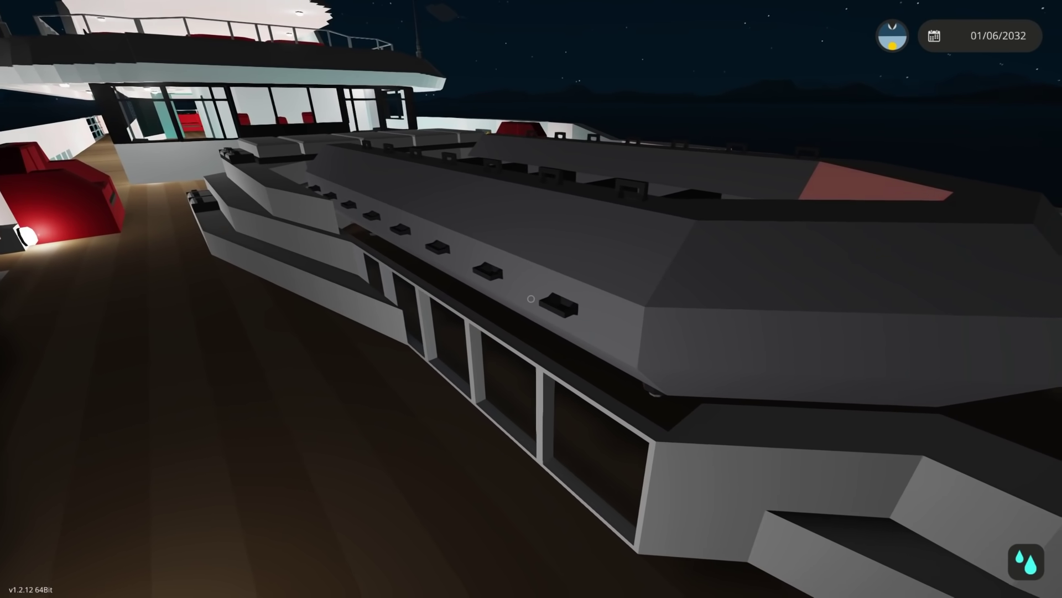
{"action": "key", "text": "w"}
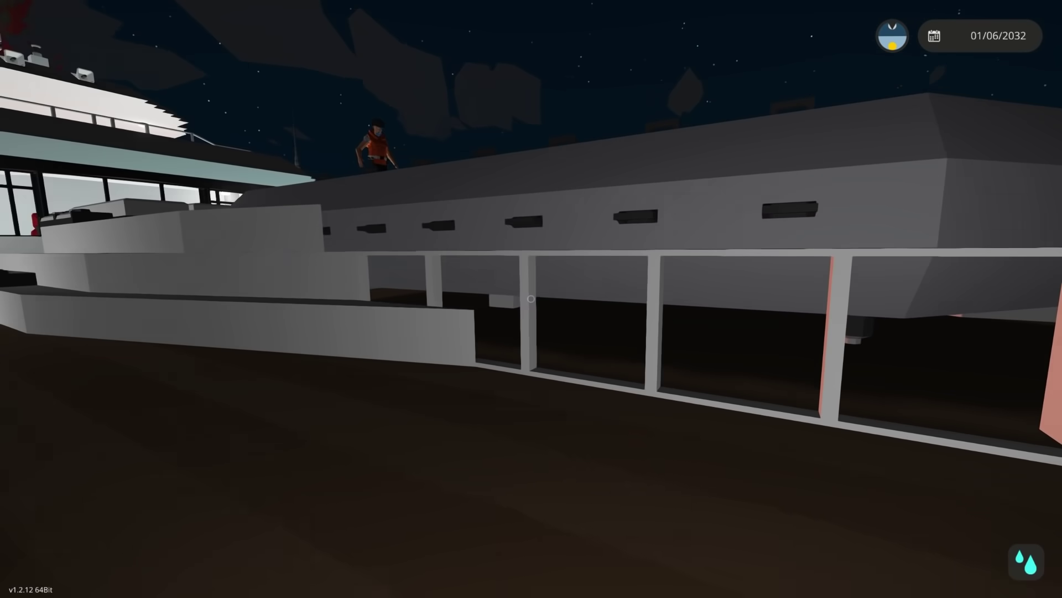
{"action": "key", "text": "w"}
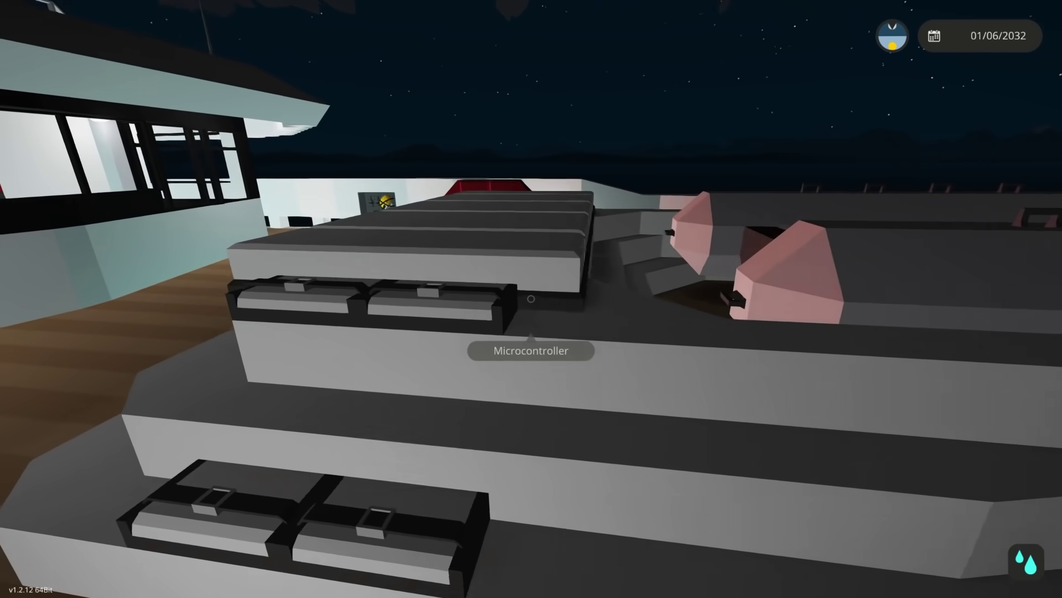
{"action": "key", "text": "w"}
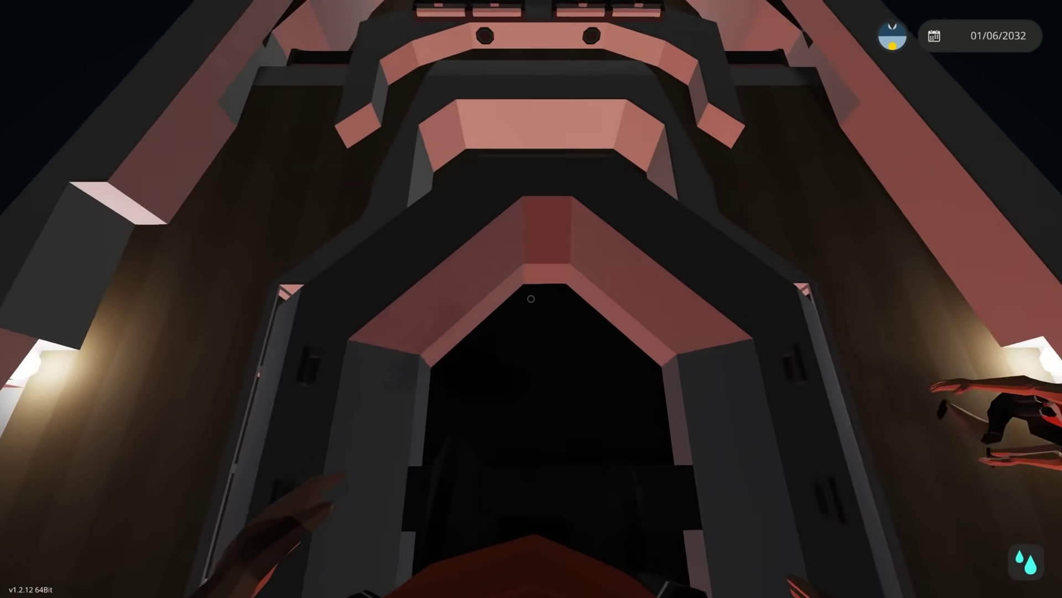
- Light up the bow with the flashlight, then walk the side deck to the cabin walkway
{"action": "left_click", "coordinate": [531, 298]}
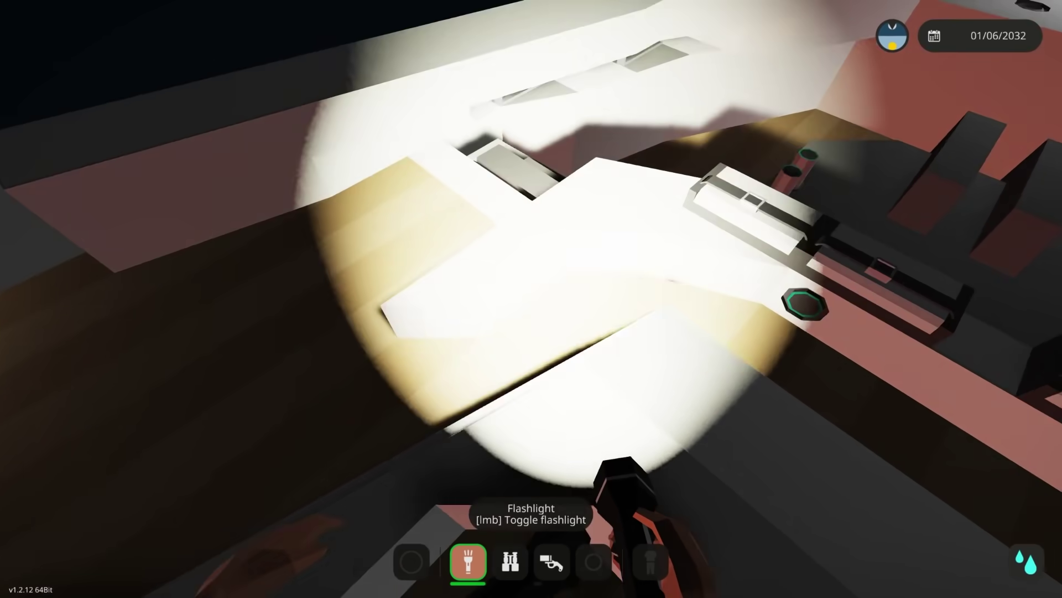
{"action": "key", "text": "w"}
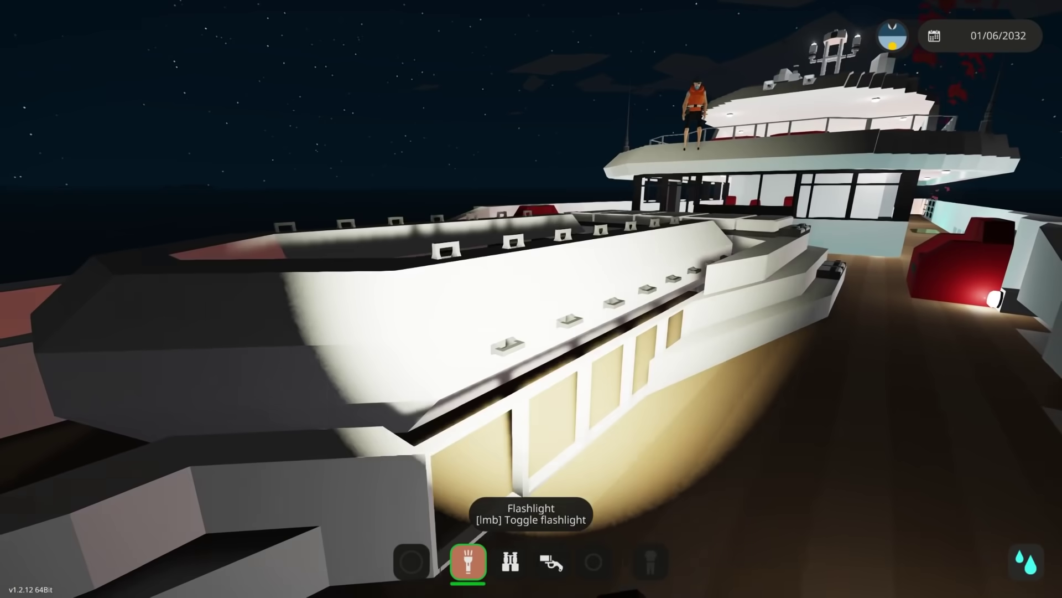
{"action": "key", "text": "w"}
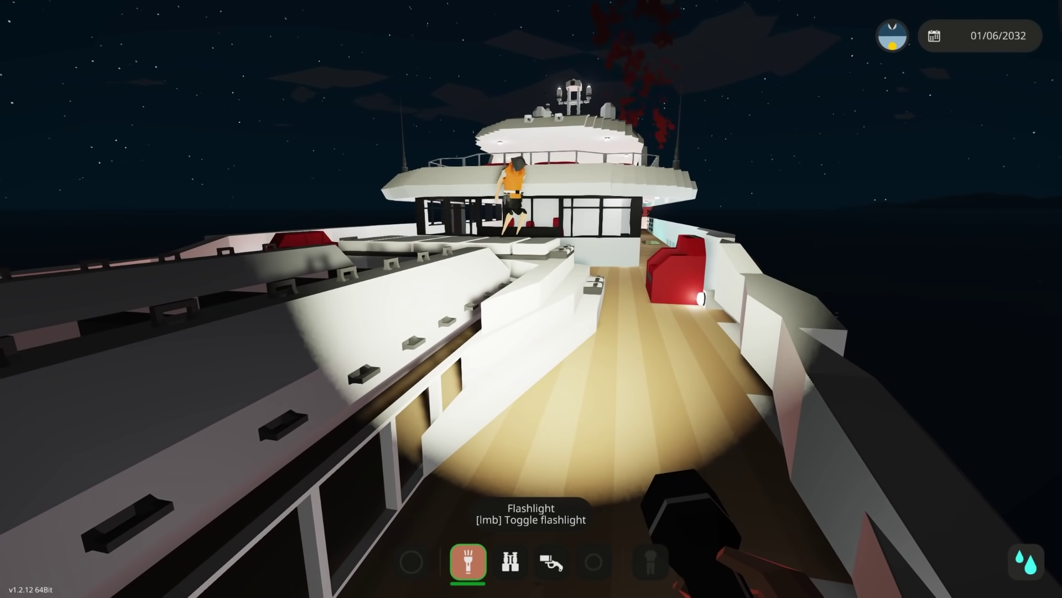
{"action": "left_click", "coordinate": [532, 299]}
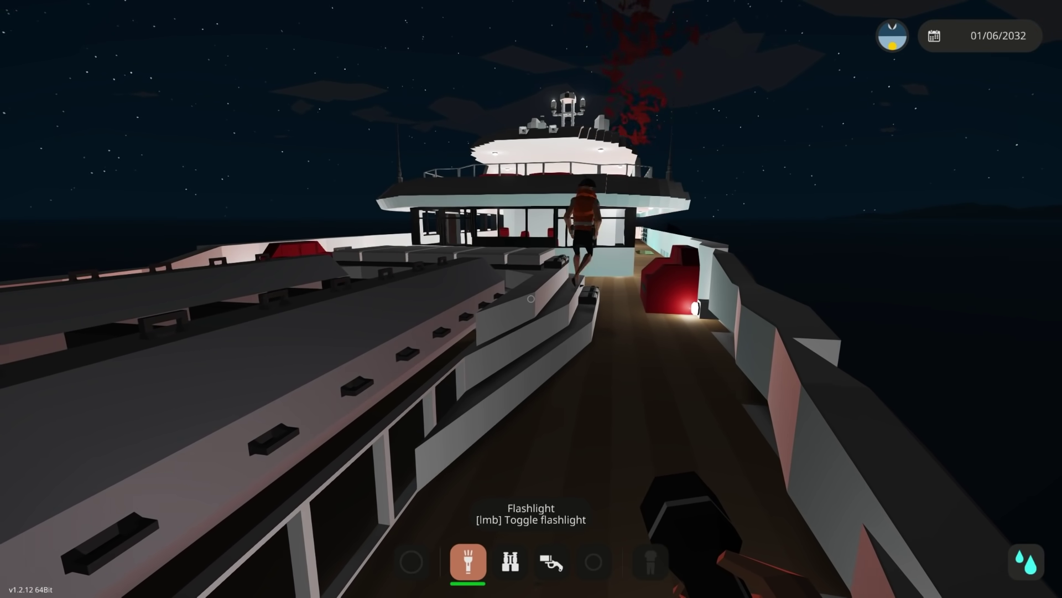
{"action": "key", "text": "w"}
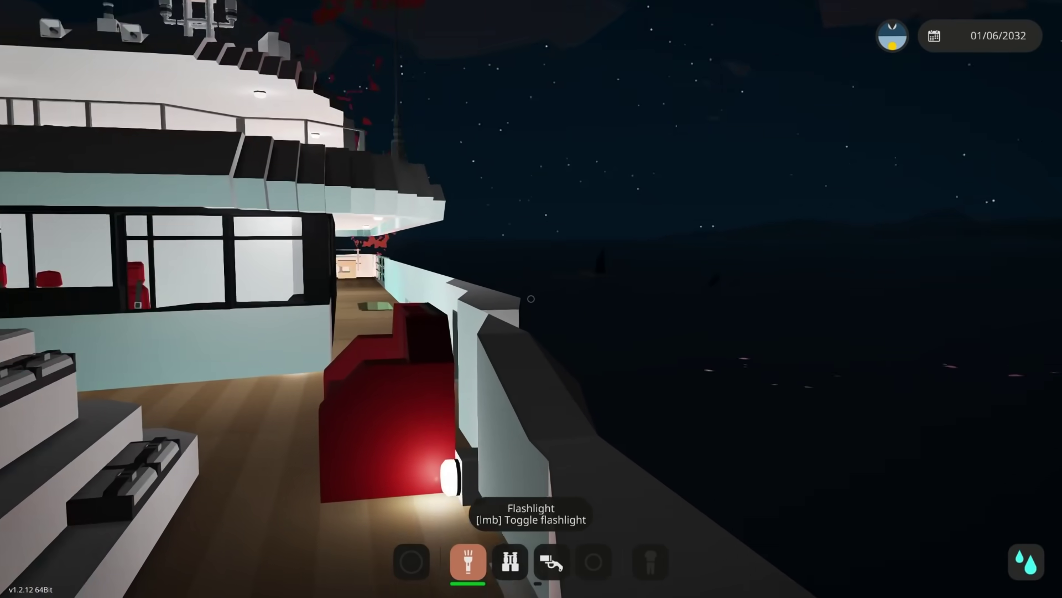
{"action": "key", "text": "s"}
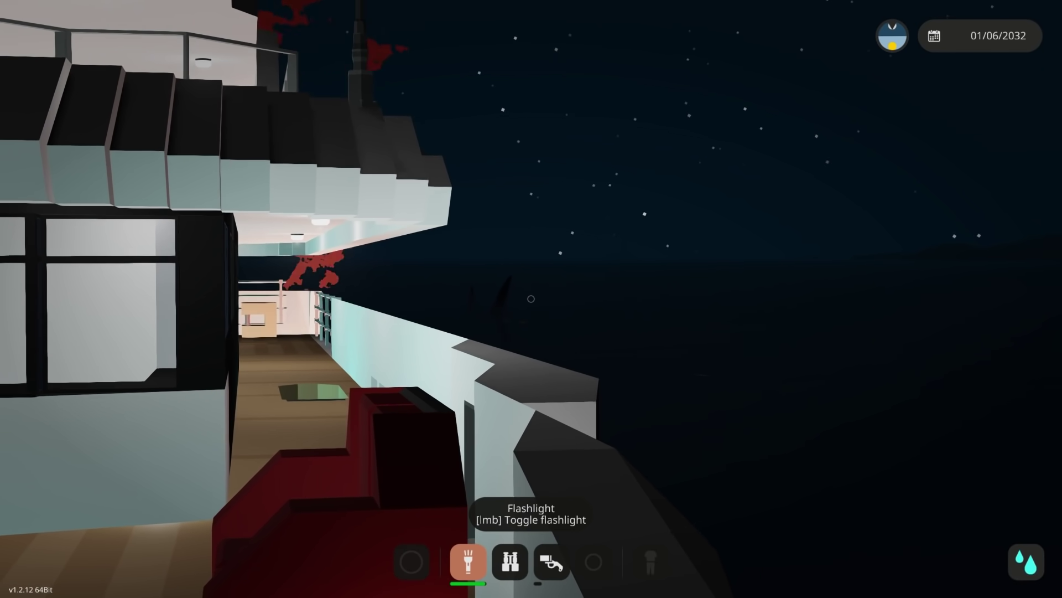
{"action": "key", "text": "w"}
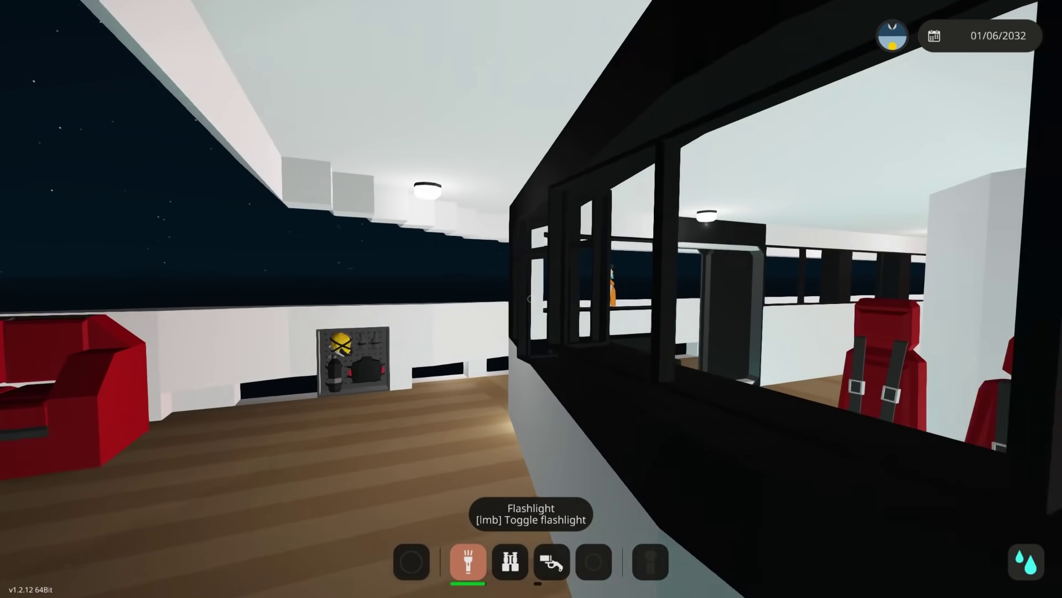
- Walk the side corridor to the rear deck railing beside the crew member
{"action": "key", "text": "w"}
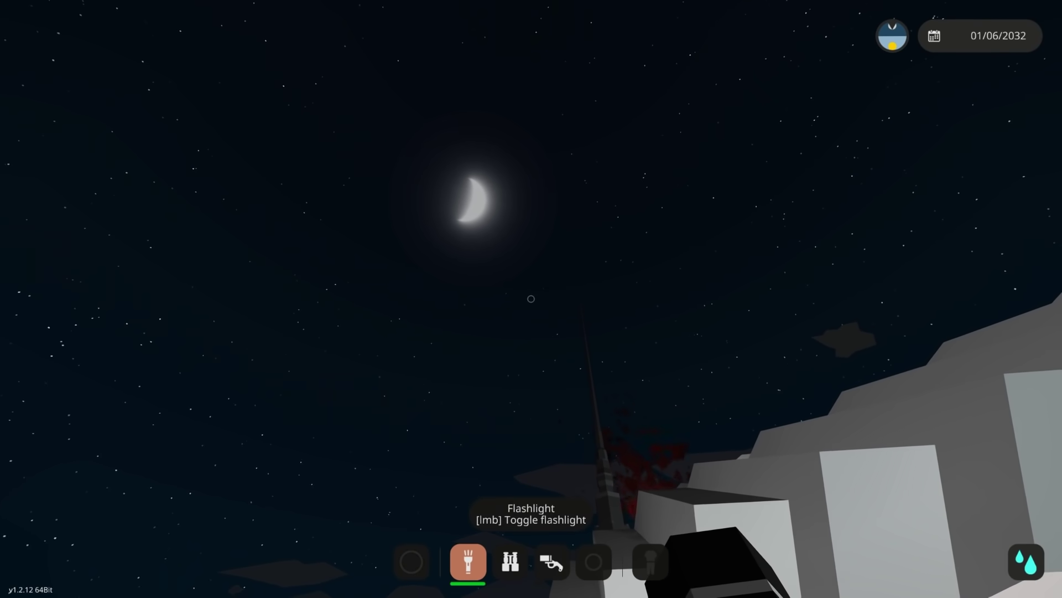
{"action": "key", "text": "w"}
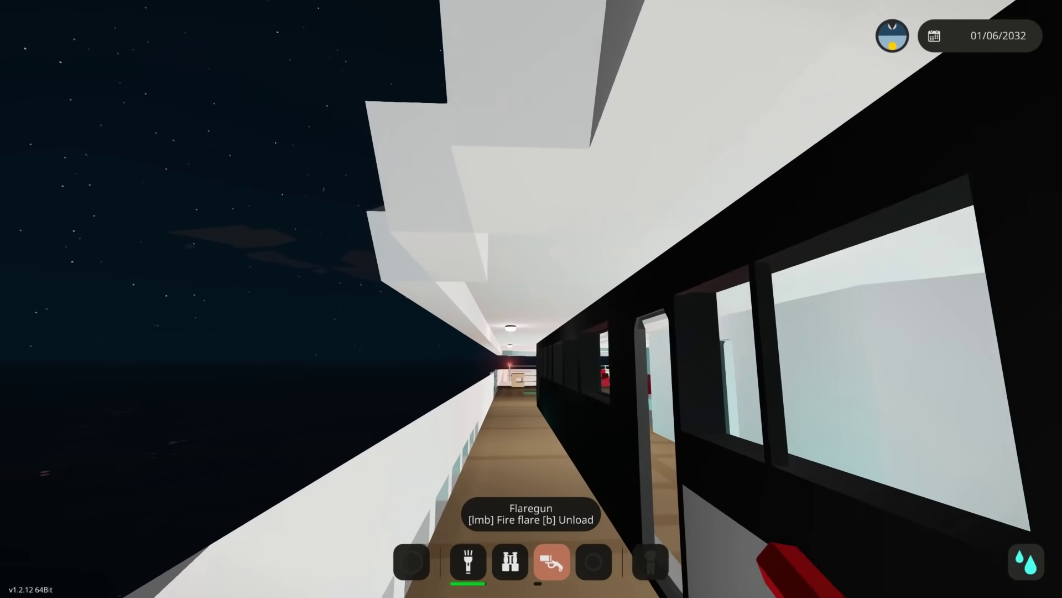
{"action": "key", "text": "w"}
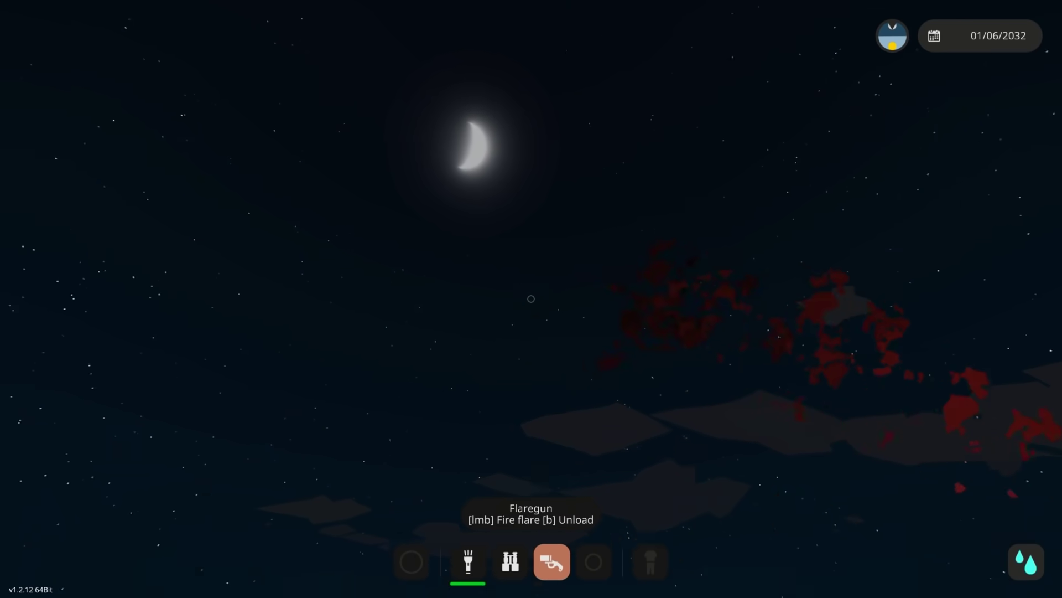
{"action": "key", "text": "w"}
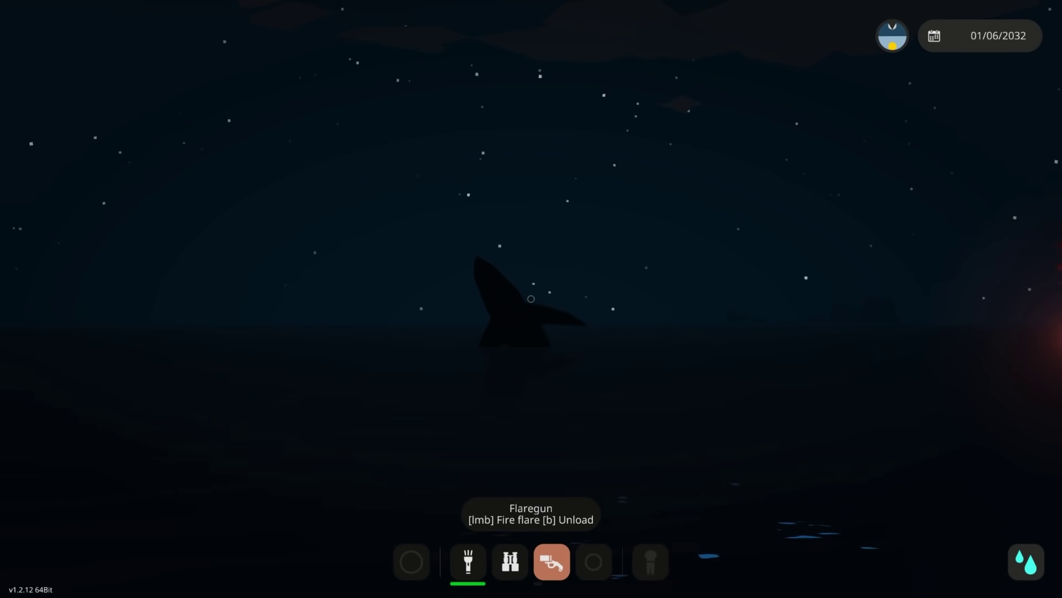
{"action": "scroll", "coordinate": [531, 298], "scroll_direction": "down", "scroll_amount": 1}
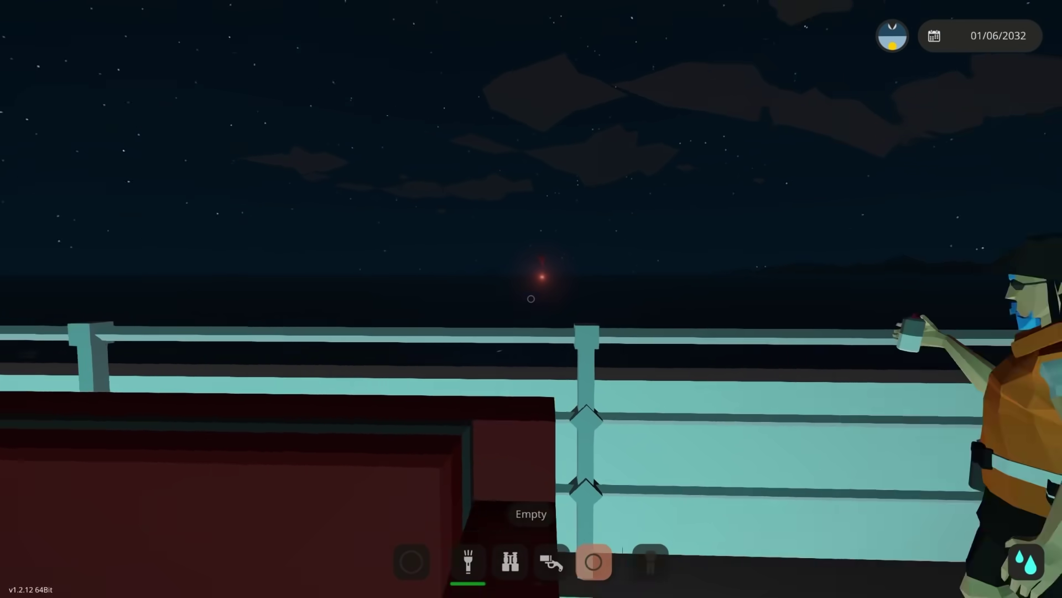
- Switch to a third-person view showing the character from the front
{"action": "key", "text": "v"}
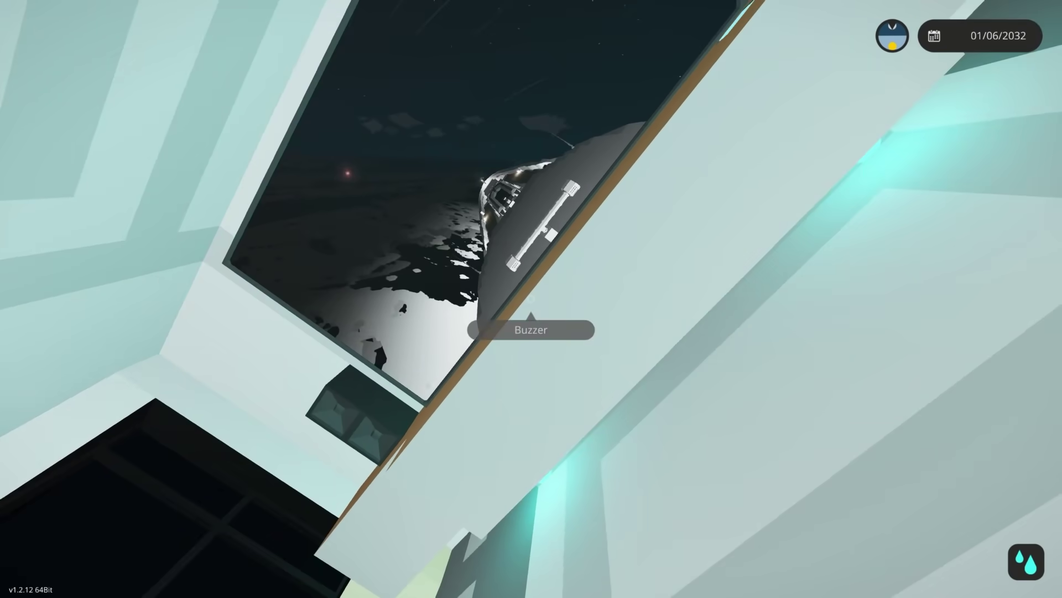
{"action": "scroll", "coordinate": [531, 299], "scroll_direction": "up", "scroll_amount": 3}
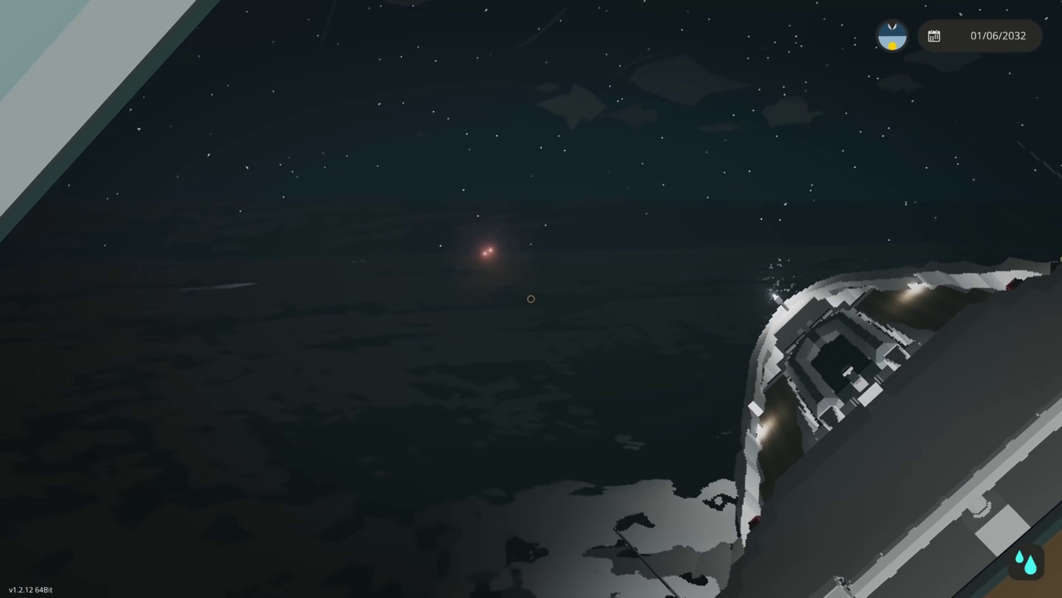
{"action": "scroll", "coordinate": [532, 299], "scroll_direction": "down", "scroll_amount": 3}
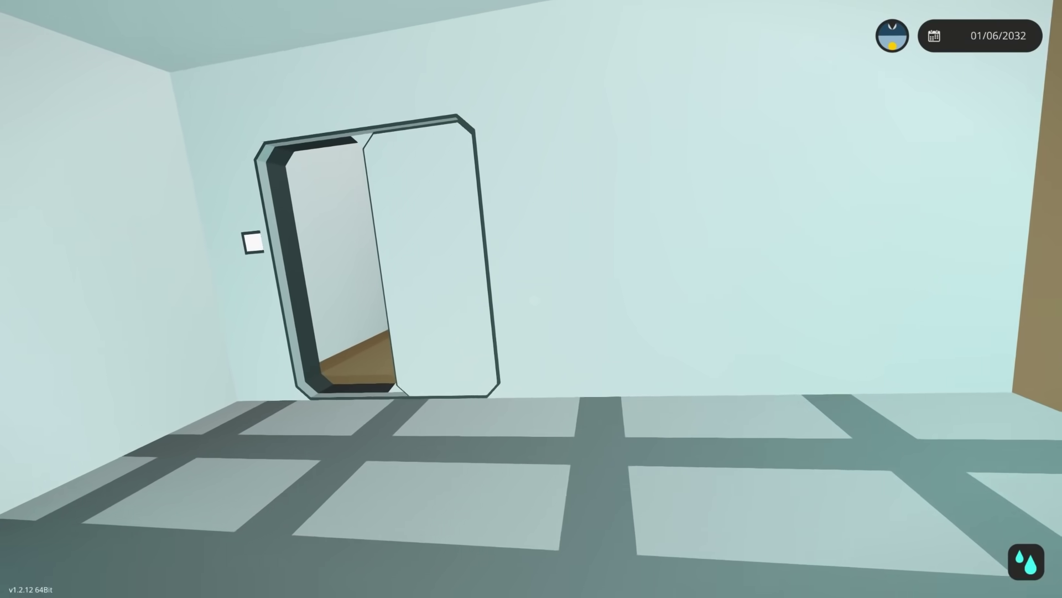
- Walk through the doorway, then view the character from behind
{"action": "key", "text": "w"}
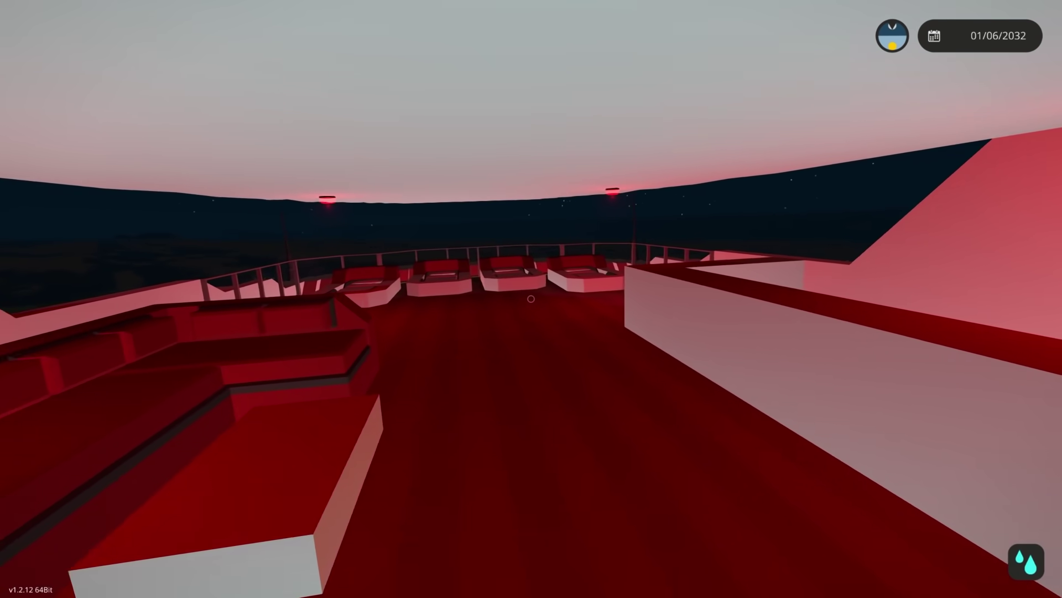
{"action": "scroll", "coordinate": [531, 299], "scroll_direction": "down", "scroll_amount": 1}
{"action": "key", "text": "Tab"}
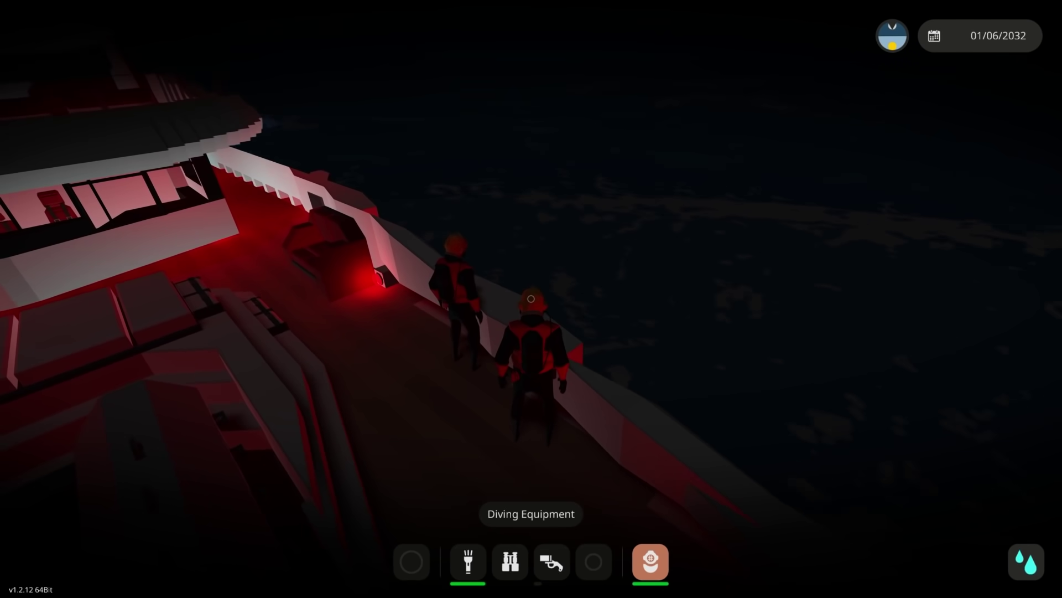
- Jump off the deck into the sea and briefly light the water with the flashlight
{"action": "key", "text": "space"}
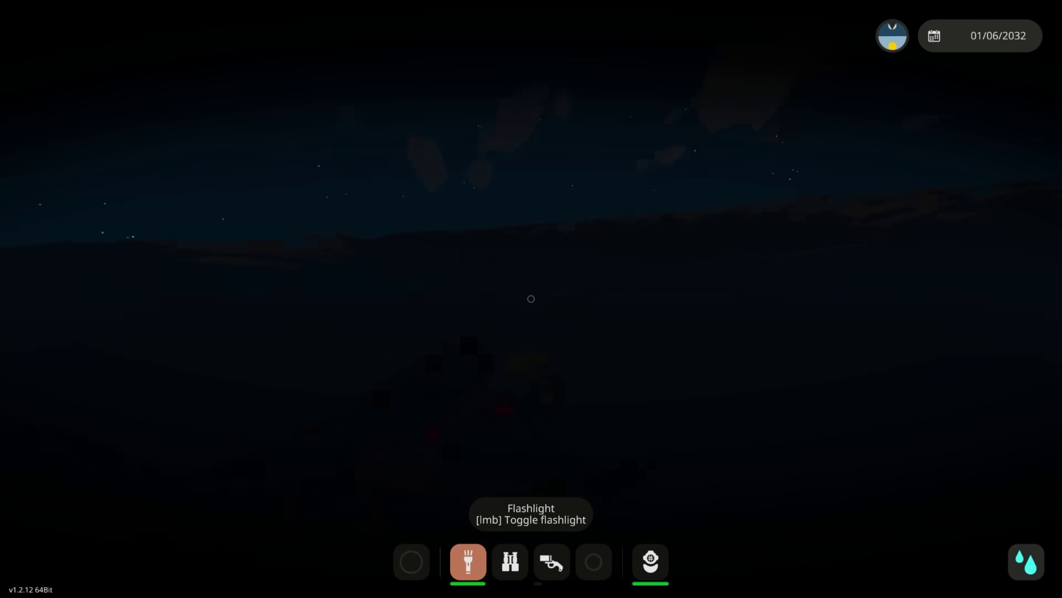
{"action": "left_click", "coordinate": [531, 298]}
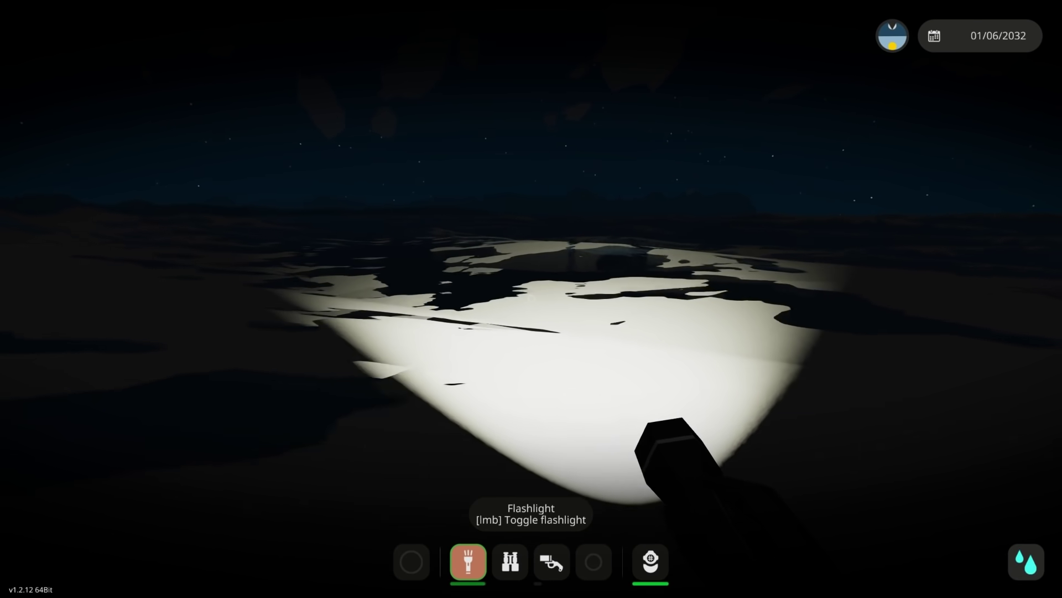
{"action": "left_click", "coordinate": [531, 298]}
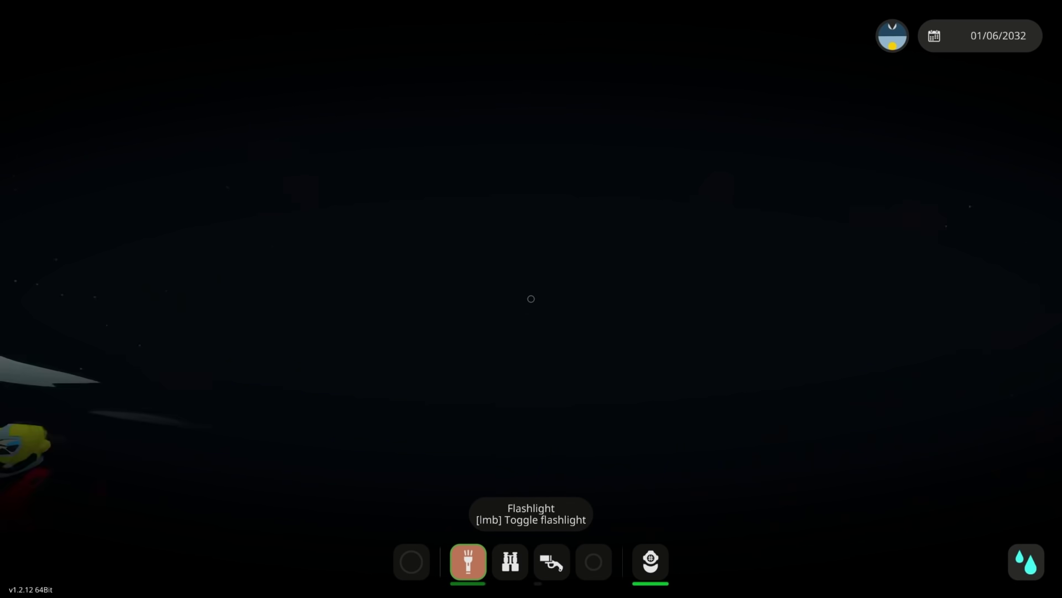
- Flash the flashlight repeatedly at the water while swimming, leaving it on
{"action": "left_click", "coordinate": [531, 298]}
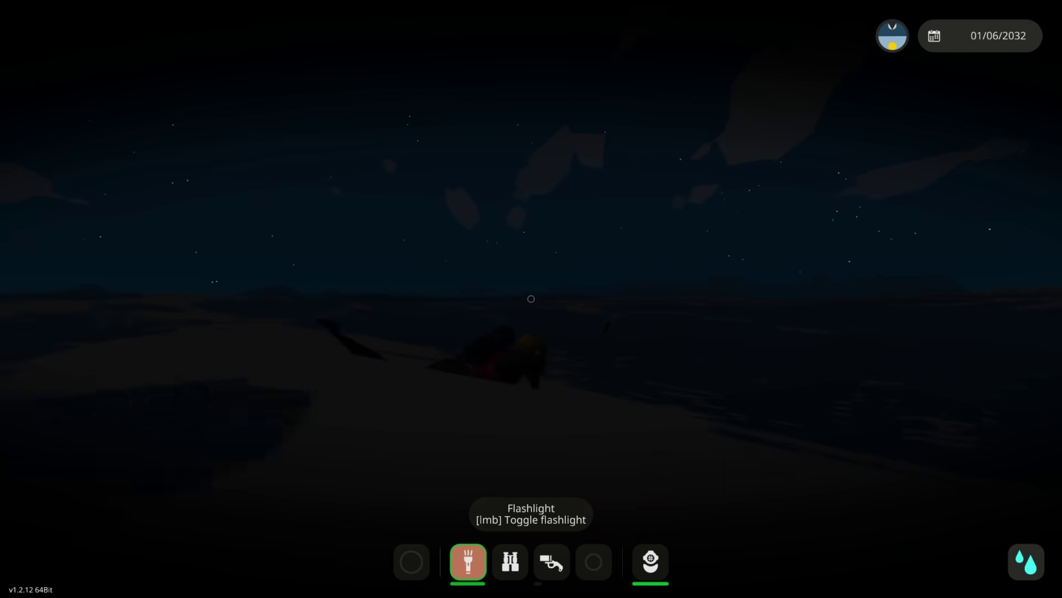
{"action": "left_click", "coordinate": [532, 298]}
{"action": "left_click", "coordinate": [532, 298]}
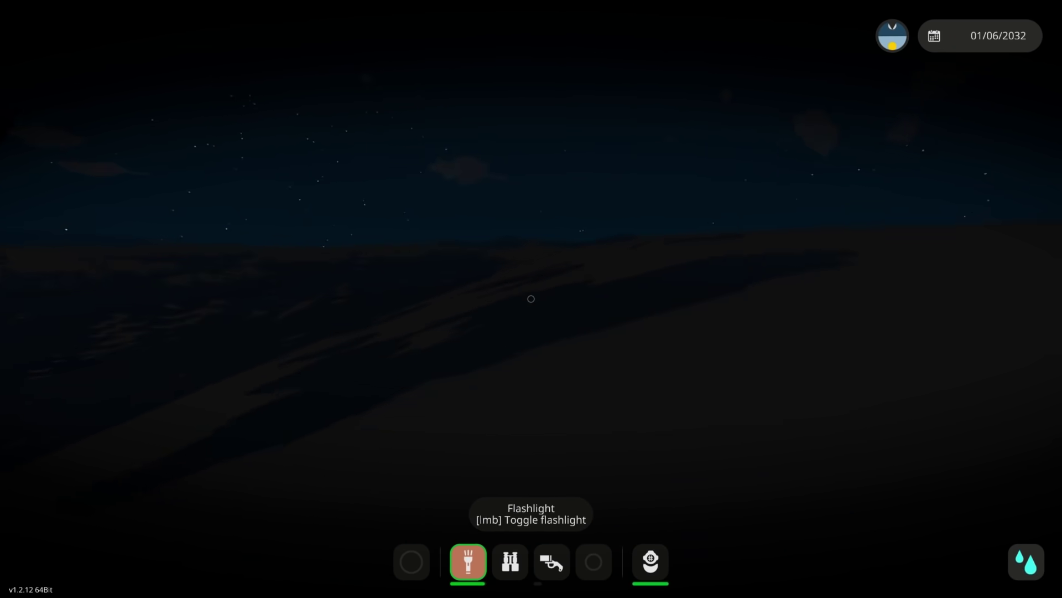
{"action": "left_click", "coordinate": [531, 298]}
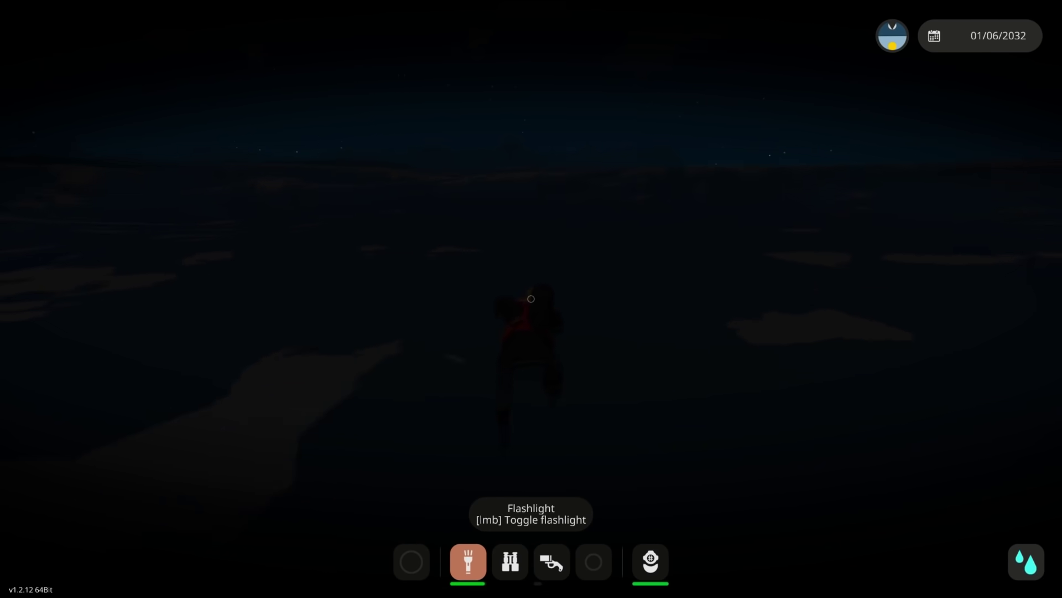
{"action": "left_click", "coordinate": [532, 298]}
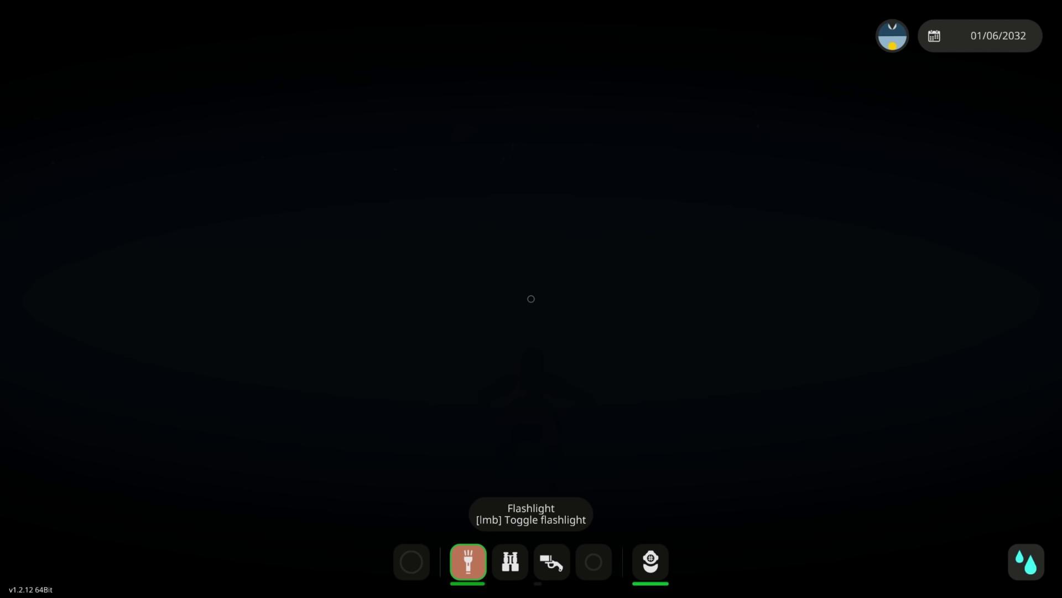
{"action": "left_click", "coordinate": [532, 297]}
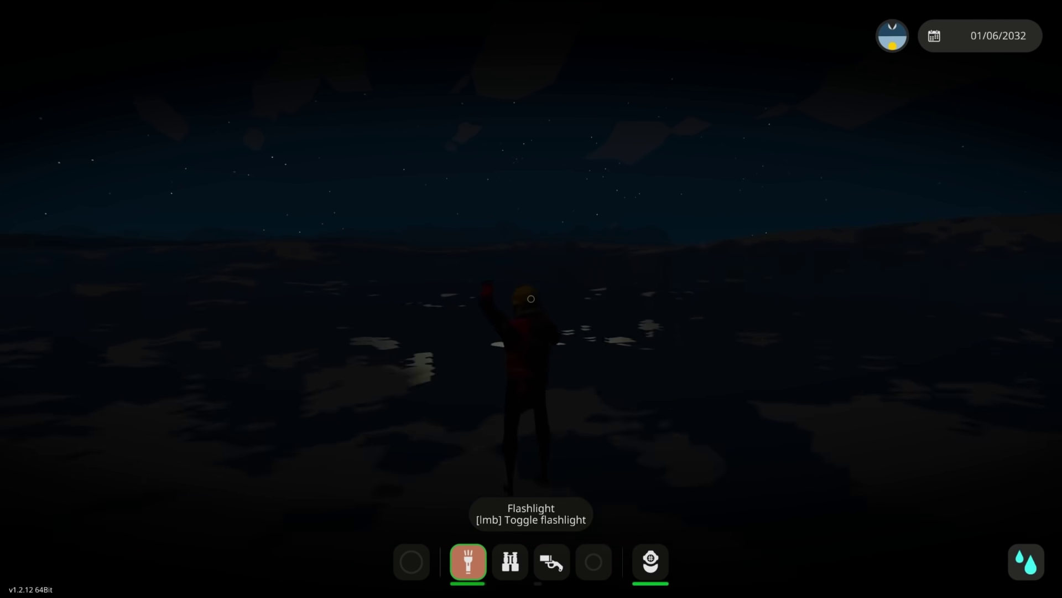
{"action": "left_click", "coordinate": [532, 298]}
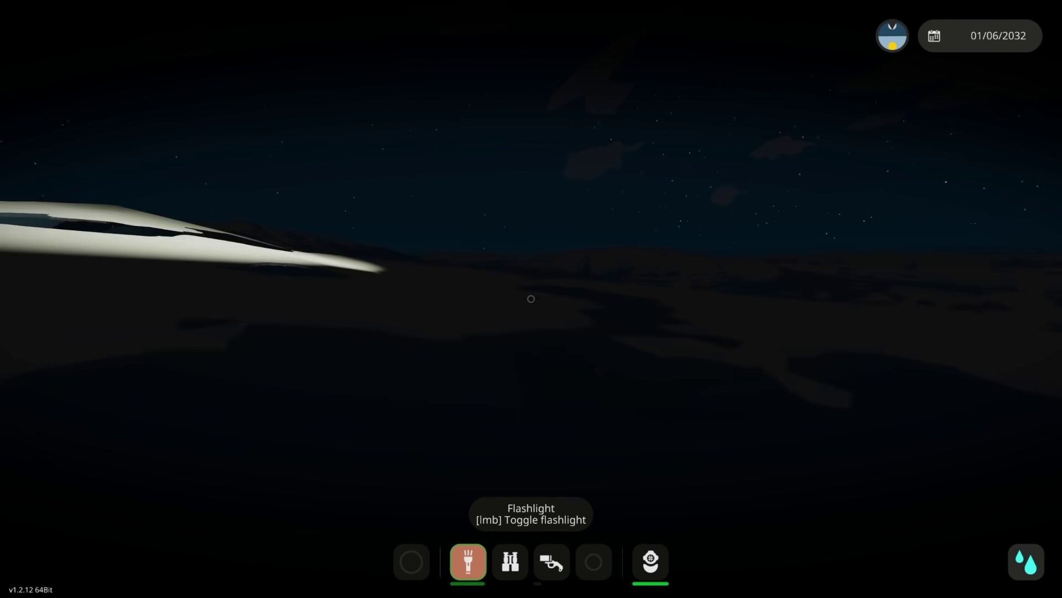